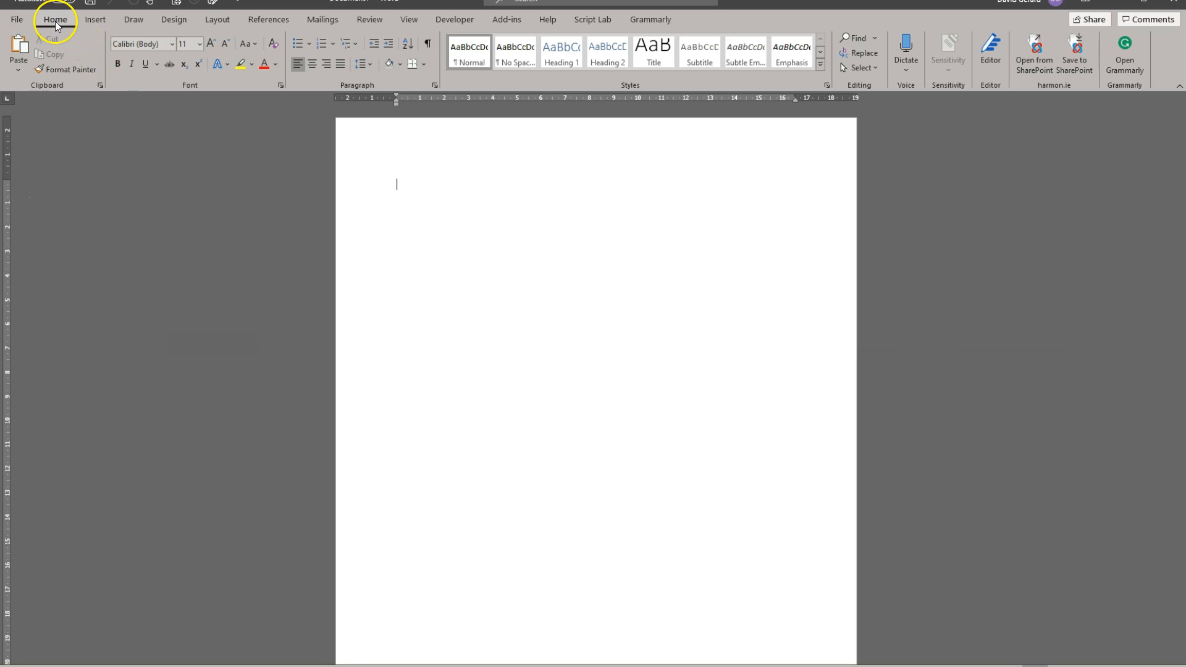
Step: Start a mail merge in the blank document using the E-mail Messages type
left_click(332, 21)
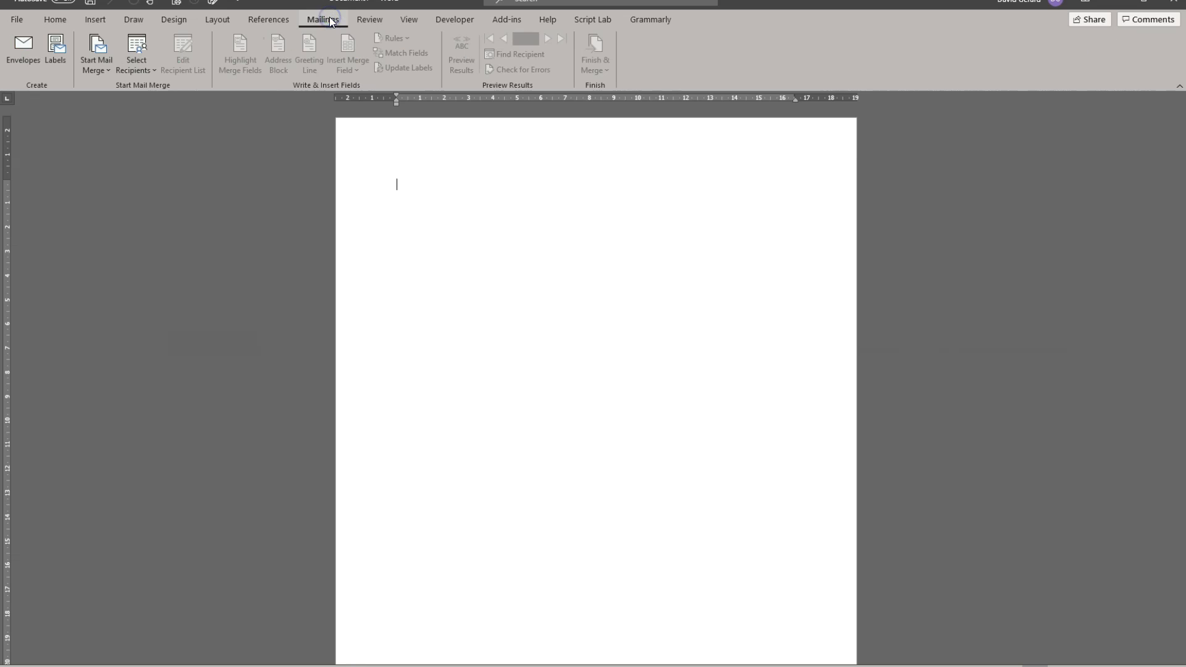
left_click(20, 64)
left_click(103, 72)
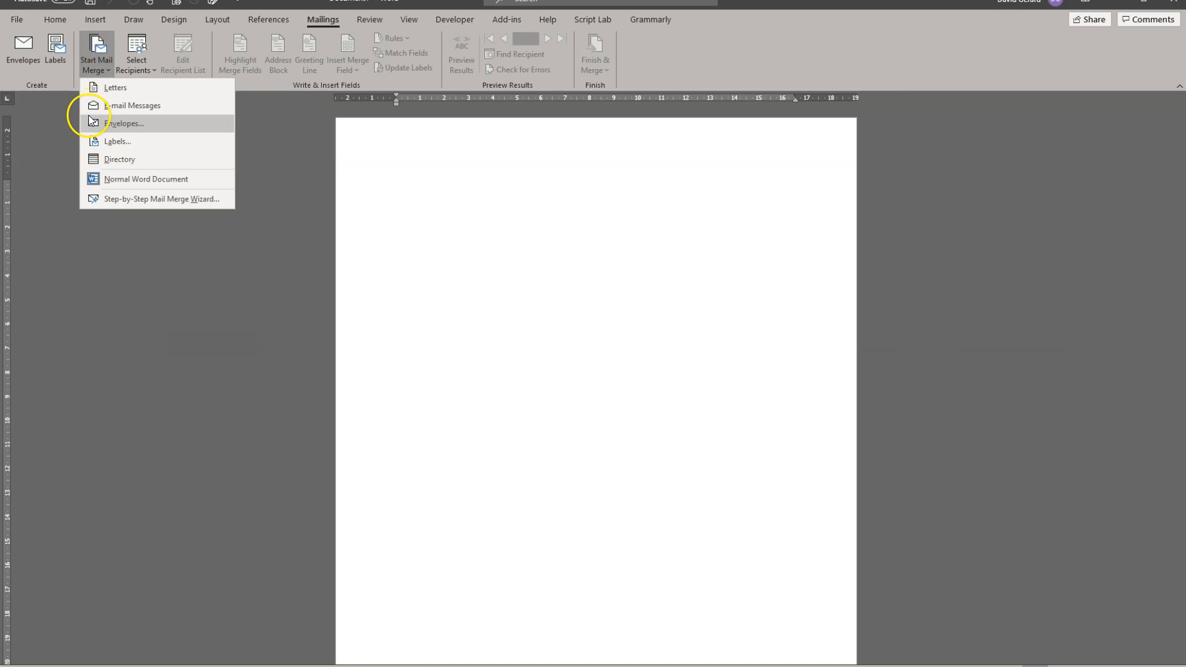
left_click(182, 105)
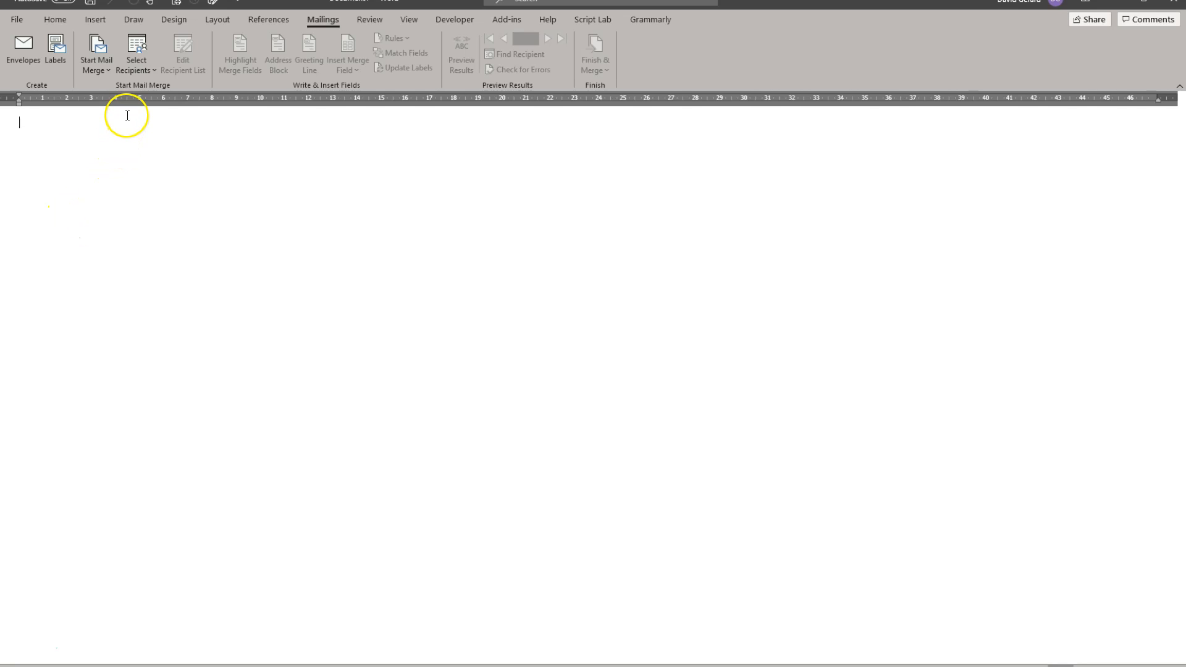
left_click(139, 66)
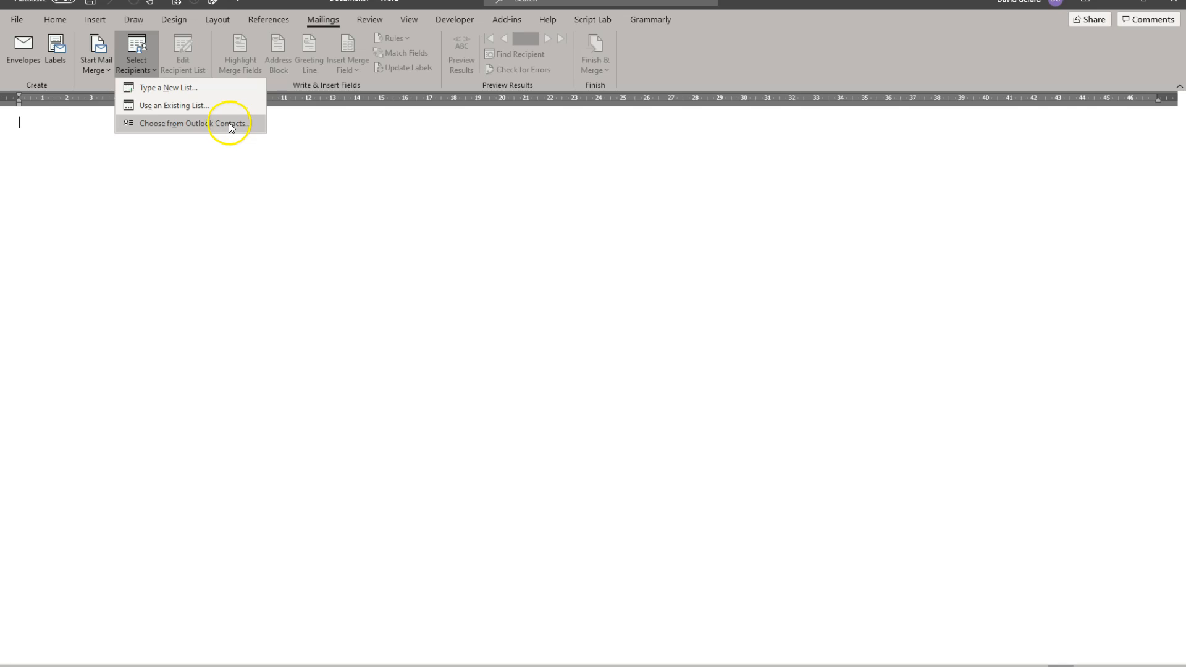
left_click(85, 86)
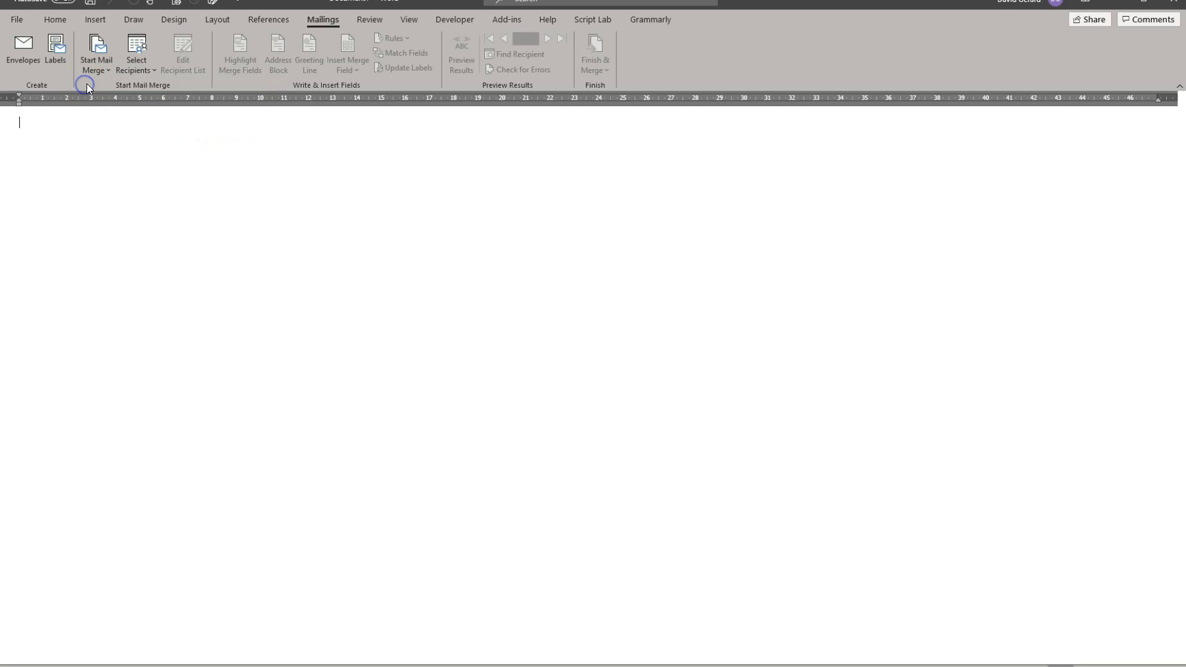
left_click(106, 70)
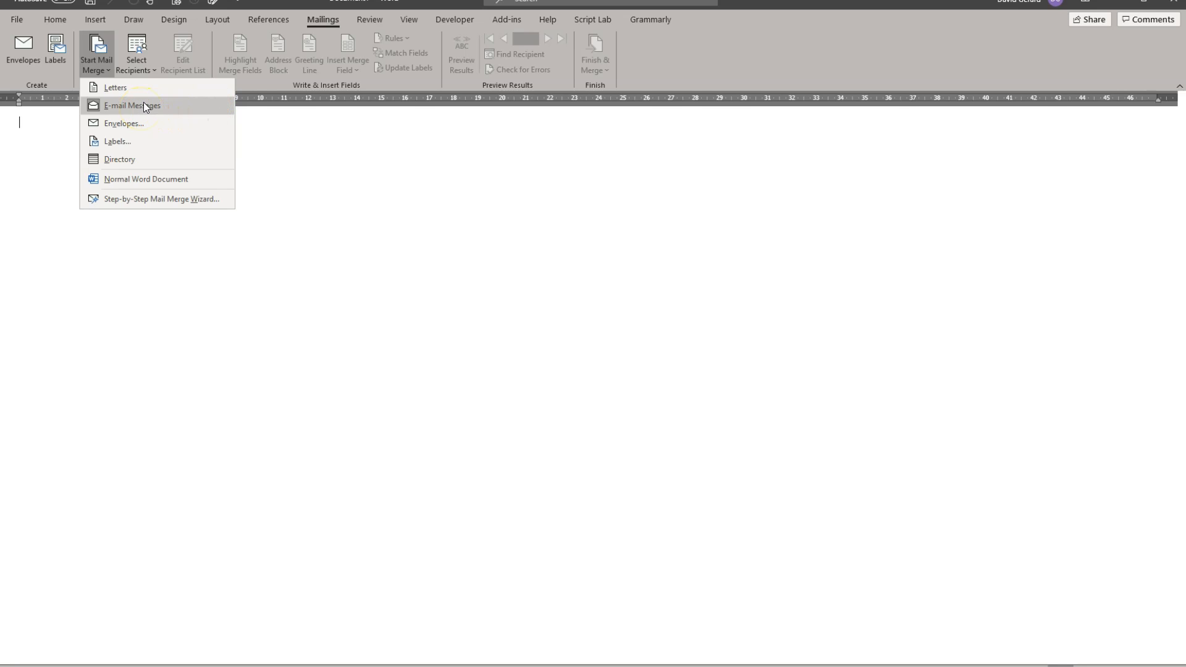
left_click(266, 86)
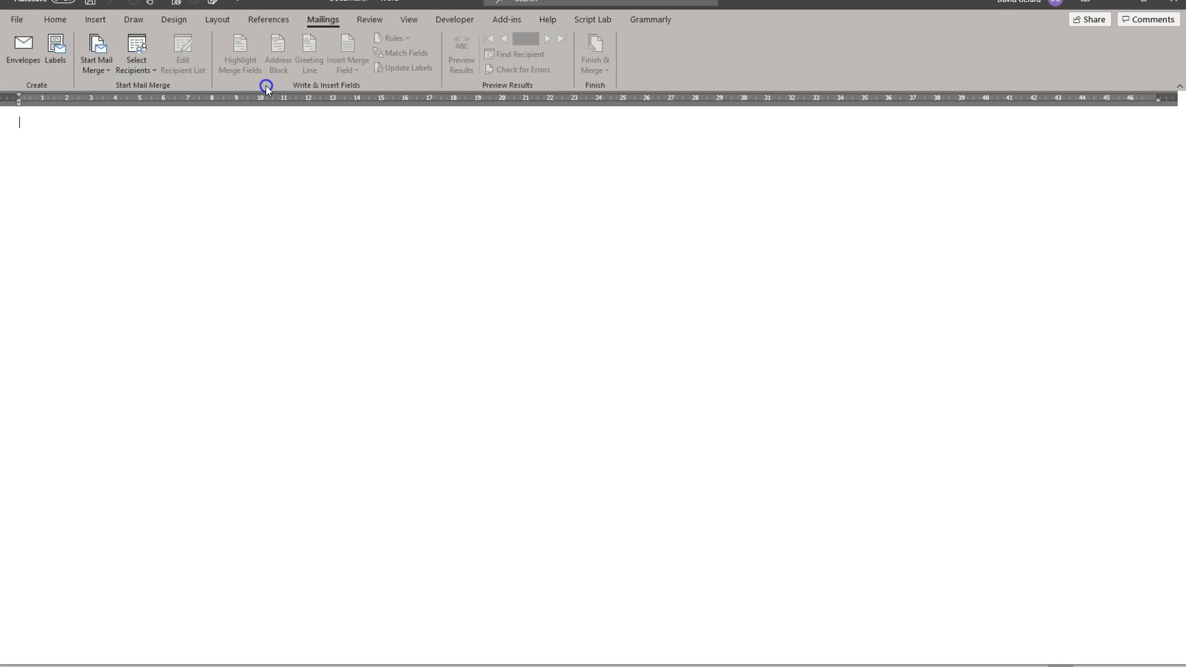
Step: Open the Step-by-Step Mail Merge Wizard in a widened pane, keep E-mail messages, and advance to the starting document stage
left_click(105, 69)
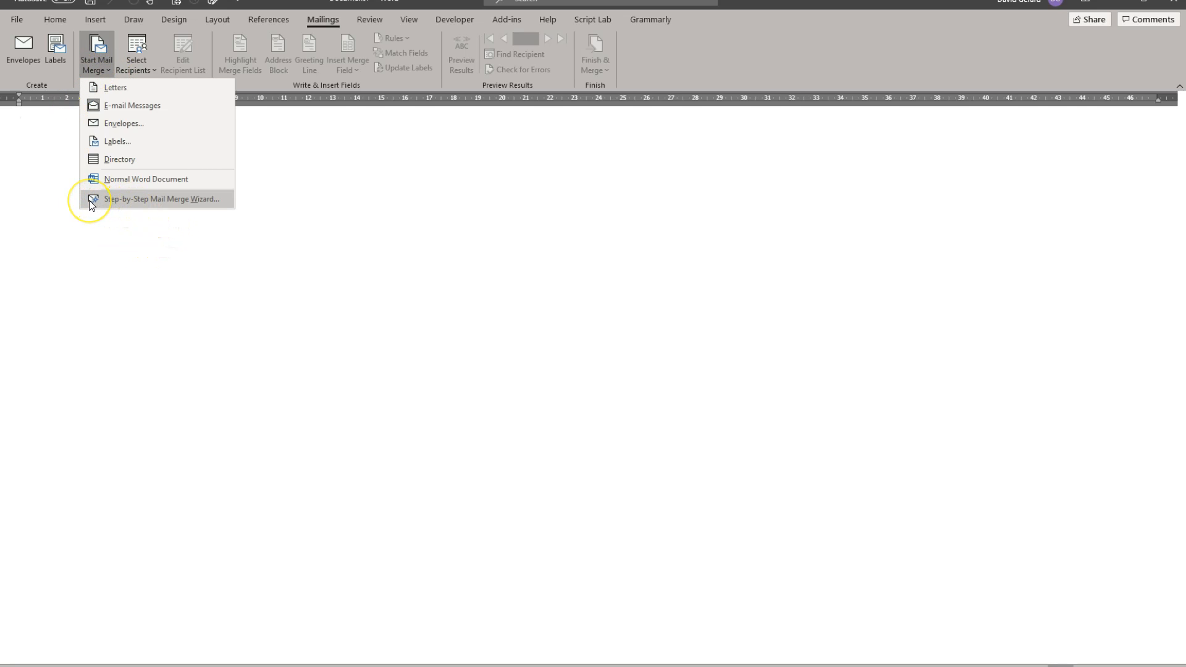
left_click(209, 199)
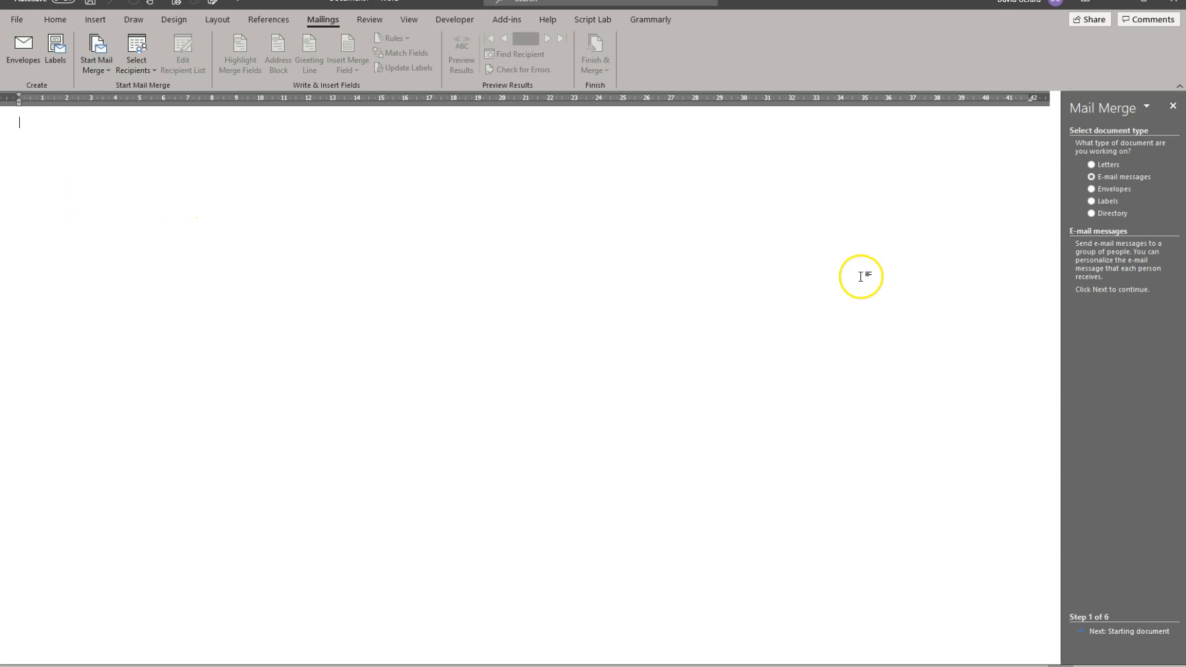
left_click_drag(1060, 334, 892, 336)
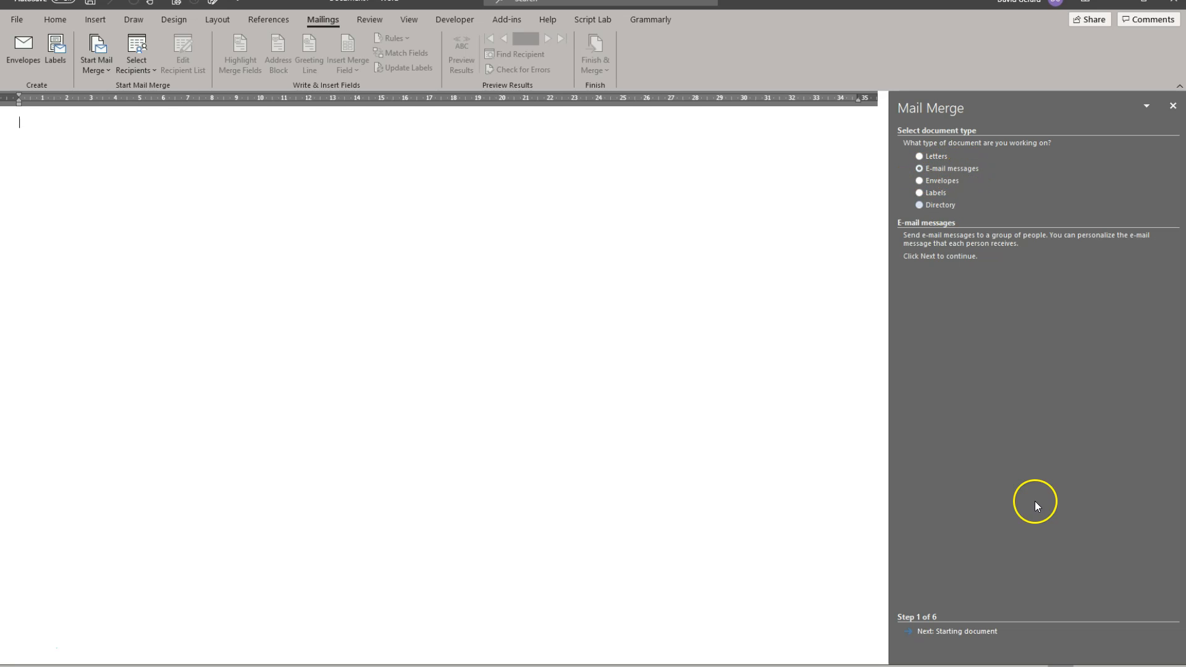
left_click(945, 630)
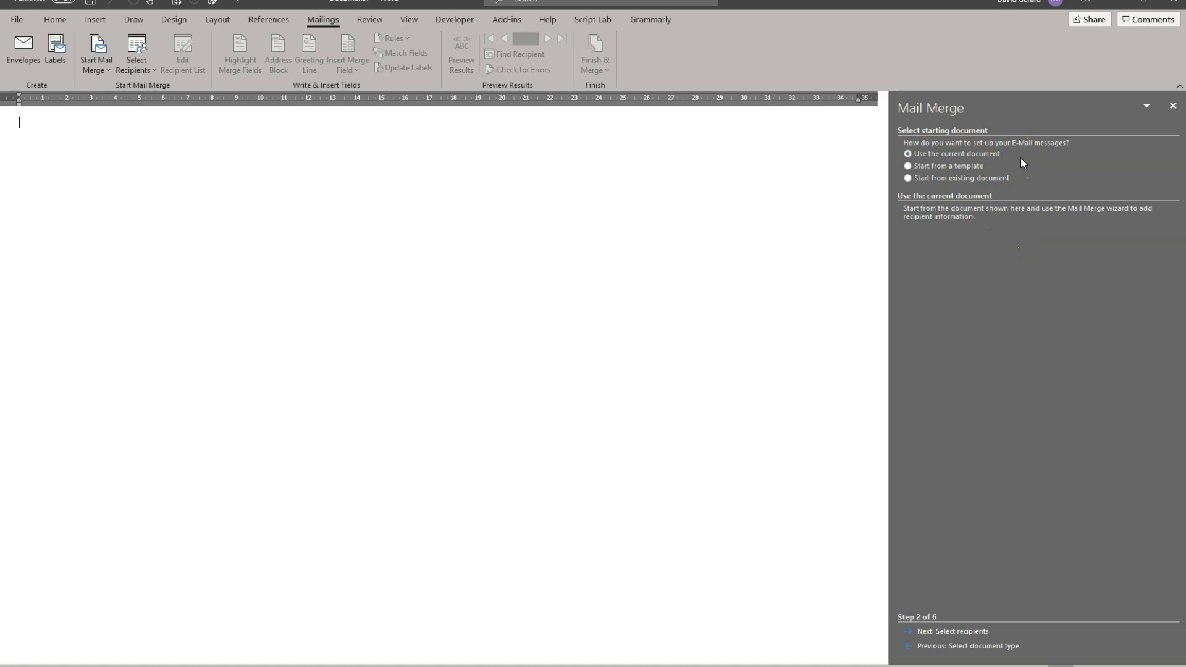
left_click(931, 166)
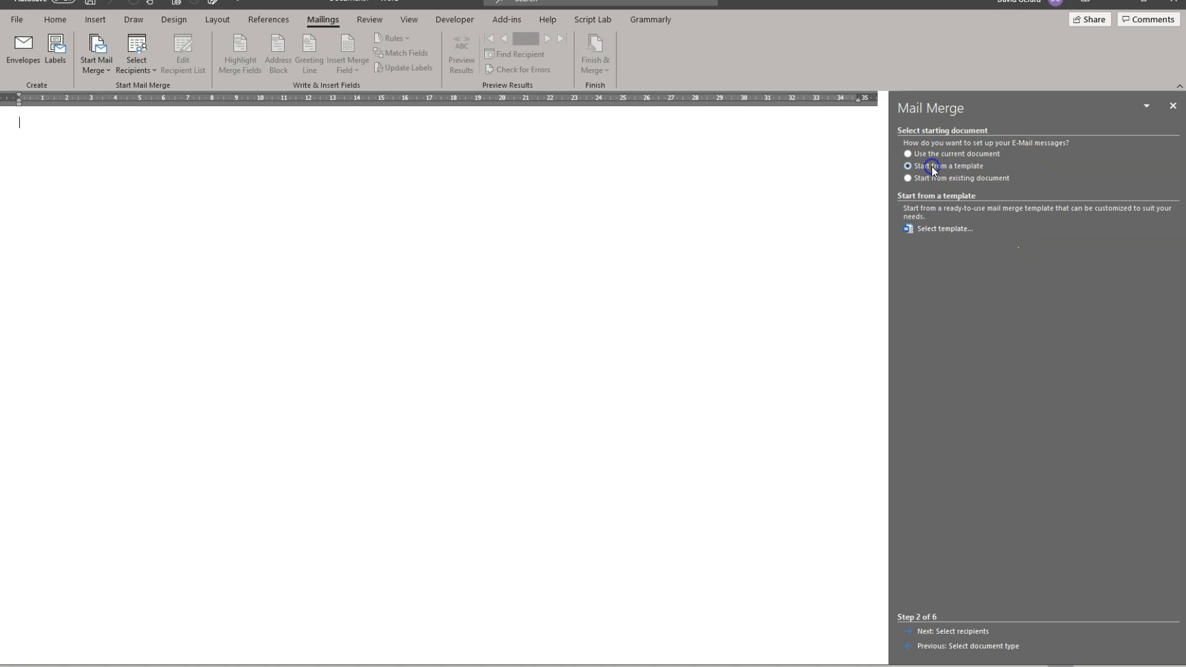
left_click(940, 229)
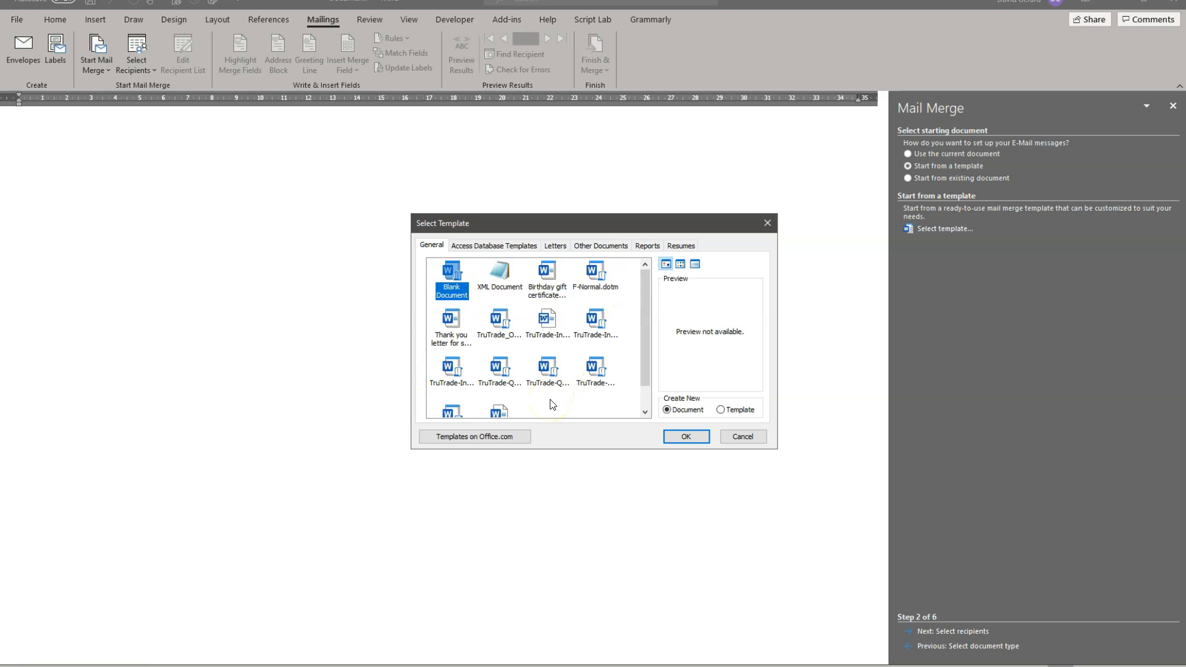
scroll(552, 405, "down", 1)
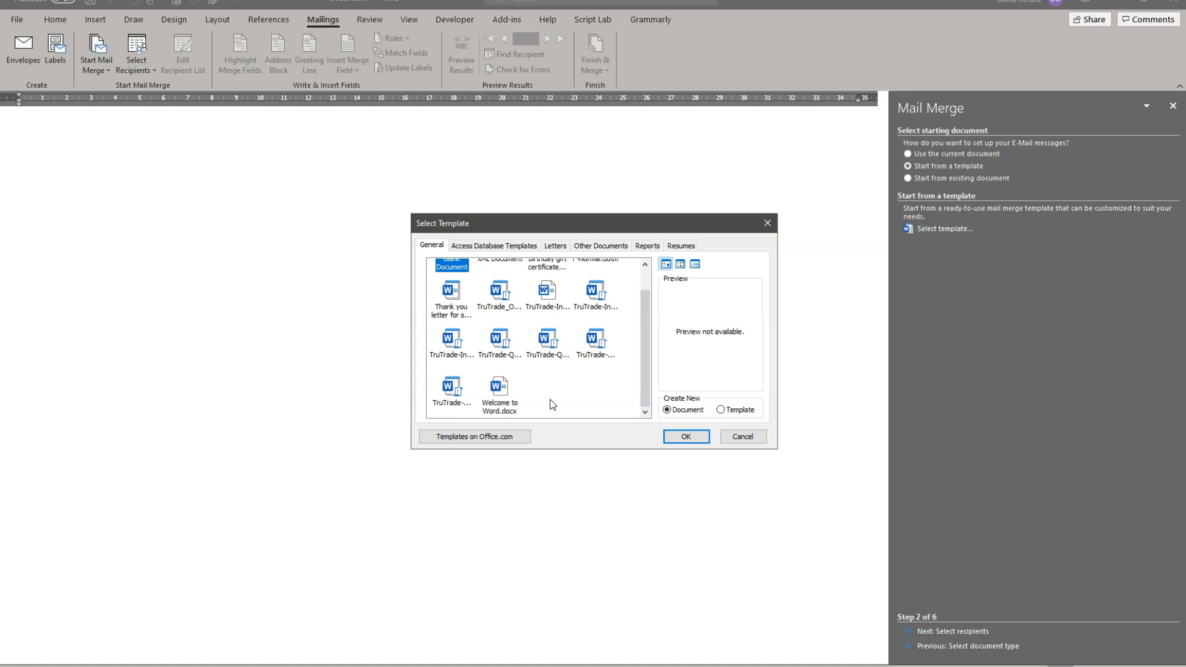
scroll(553, 404, "up", 1)
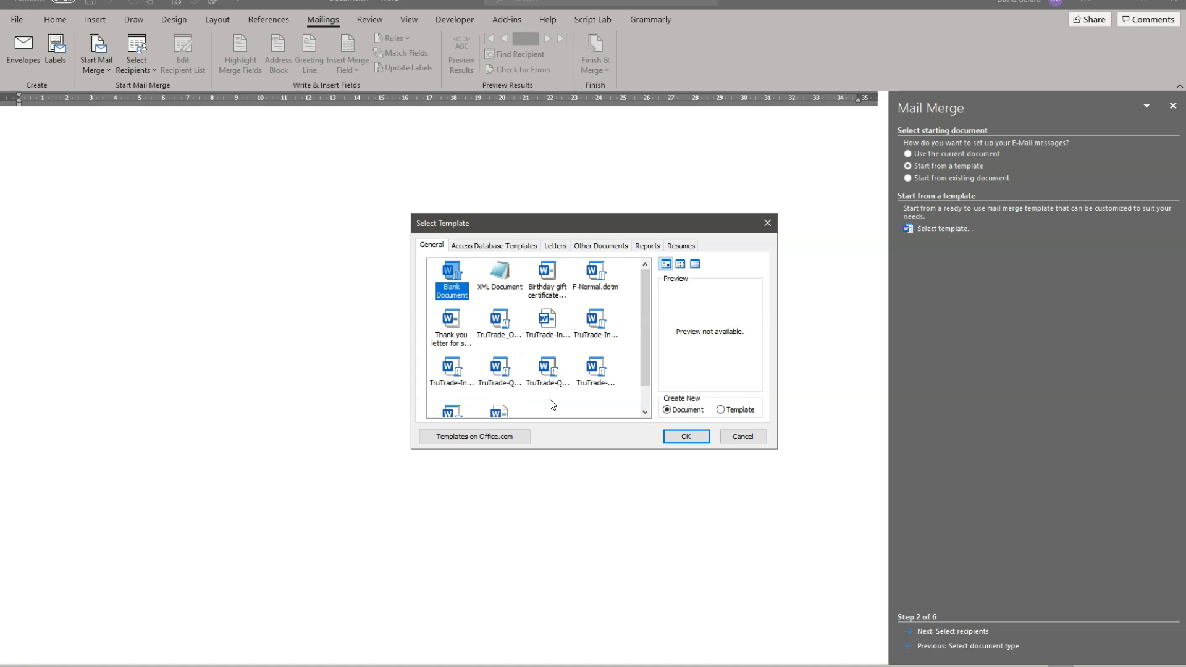
left_click(747, 432)
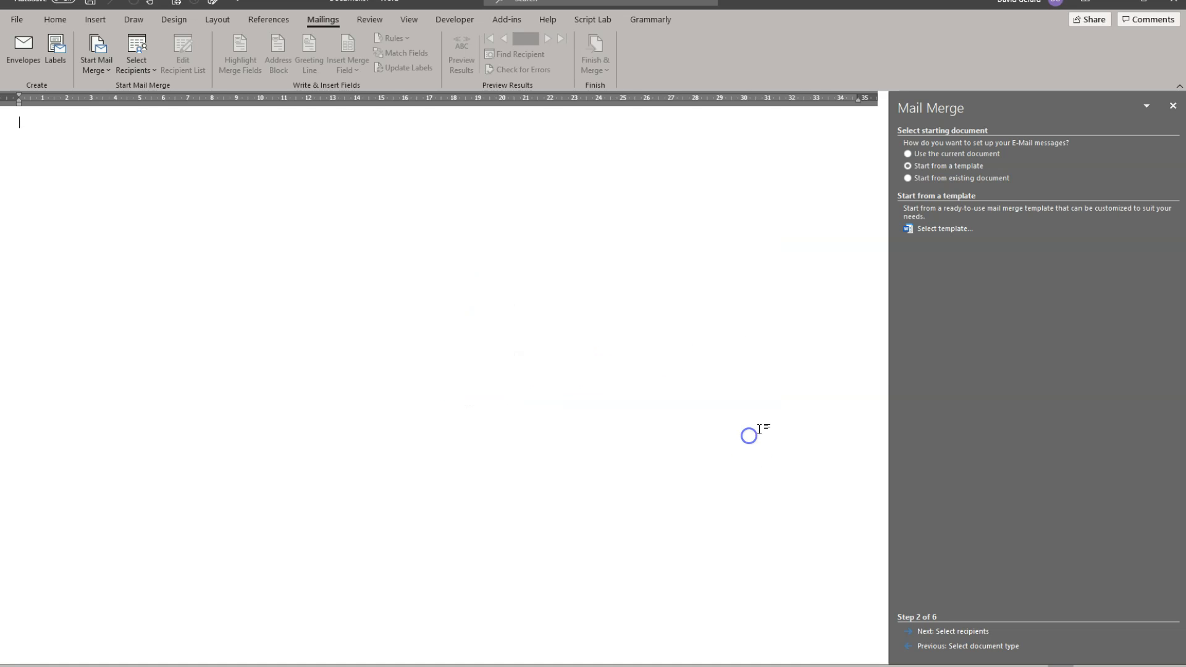
Step: Use the current document as the starting document and advance the wizard to recipient selection
left_click(944, 155)
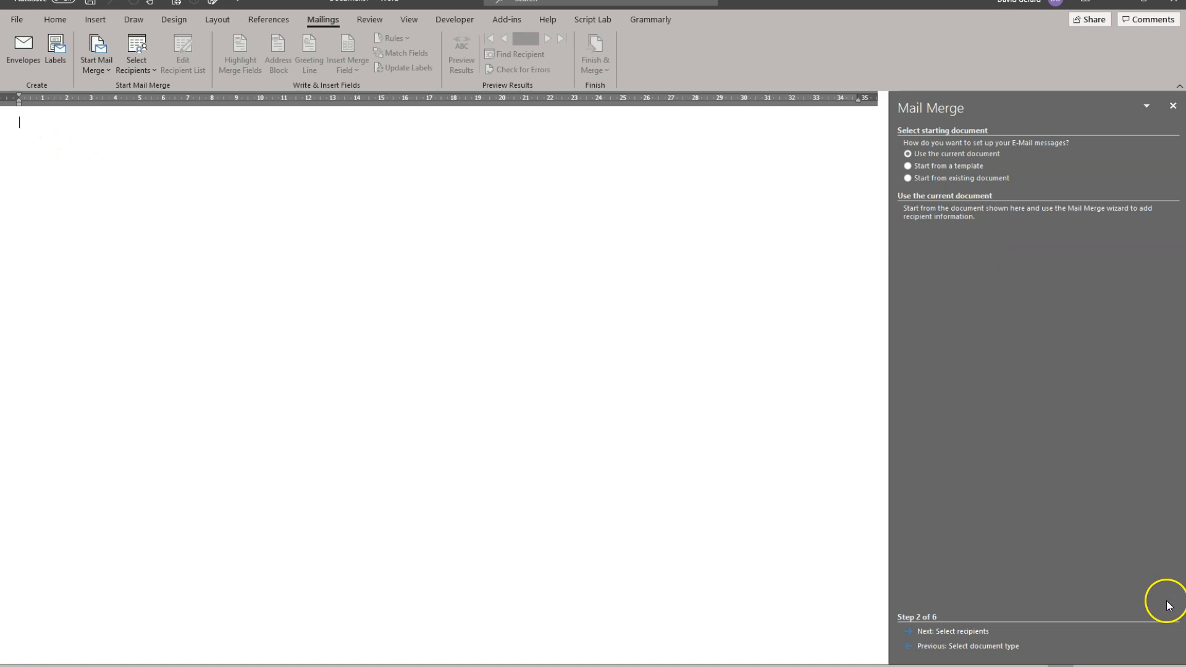
left_click(956, 632)
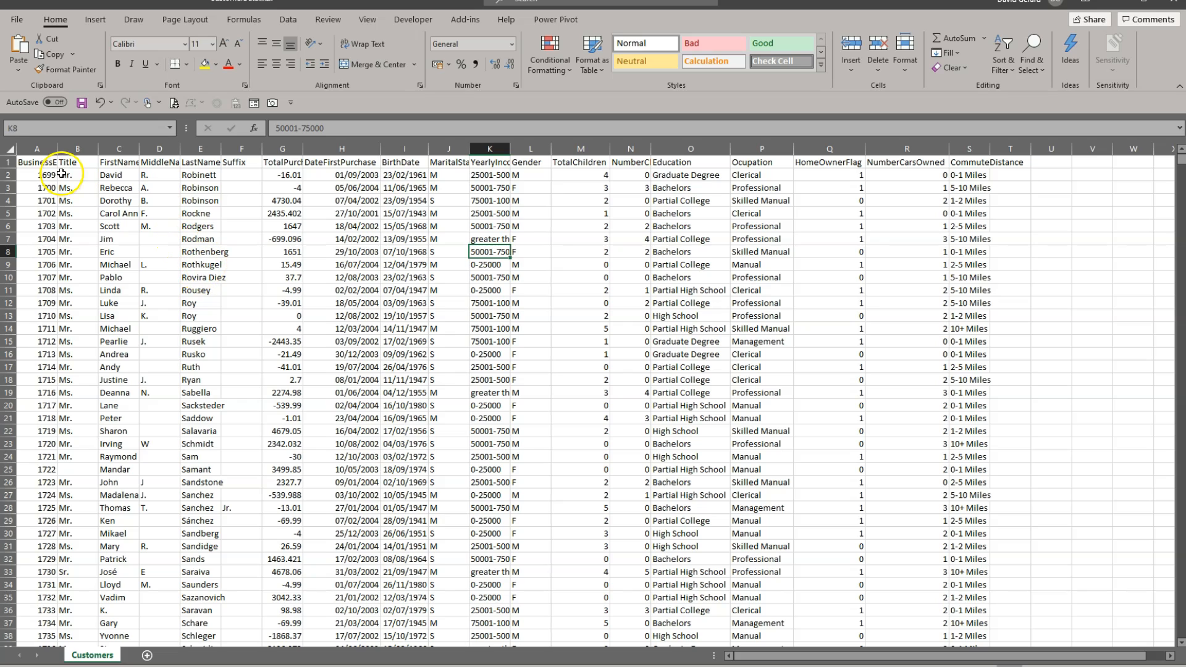
Step: In Excel, examine the column headers of the Customers sheet, from BusinessEntityID and the name fields to BirthDate and MaritalStatus
left_click(37, 162)
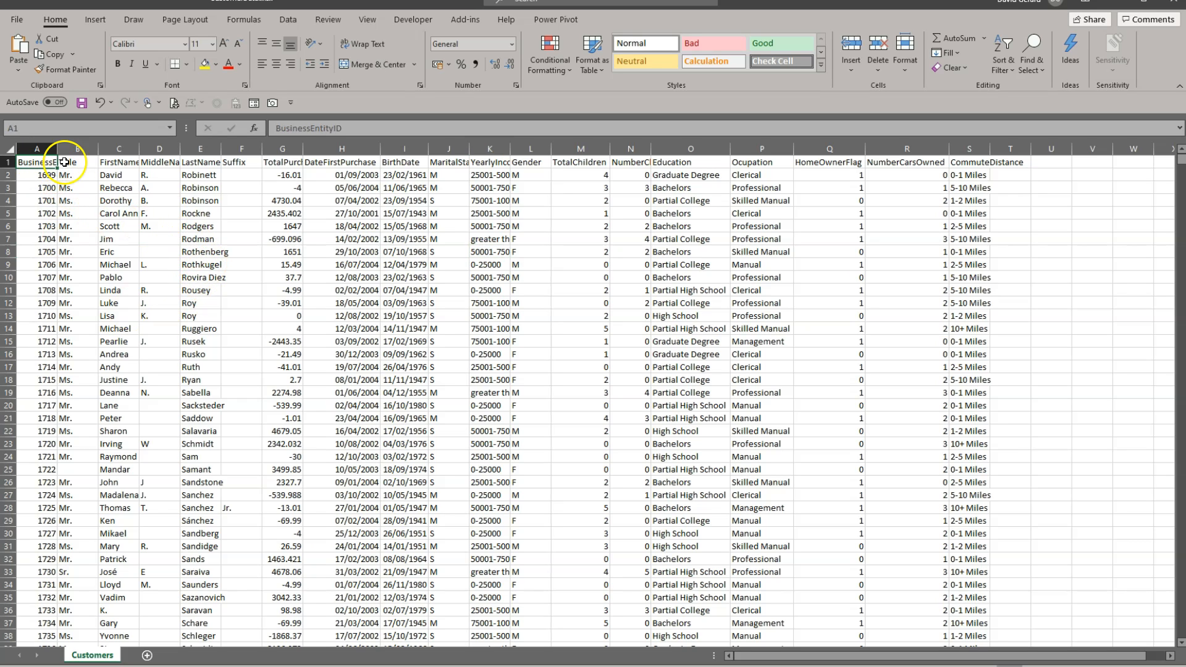
left_click(68, 162)
left_click(118, 162)
left_click(158, 161)
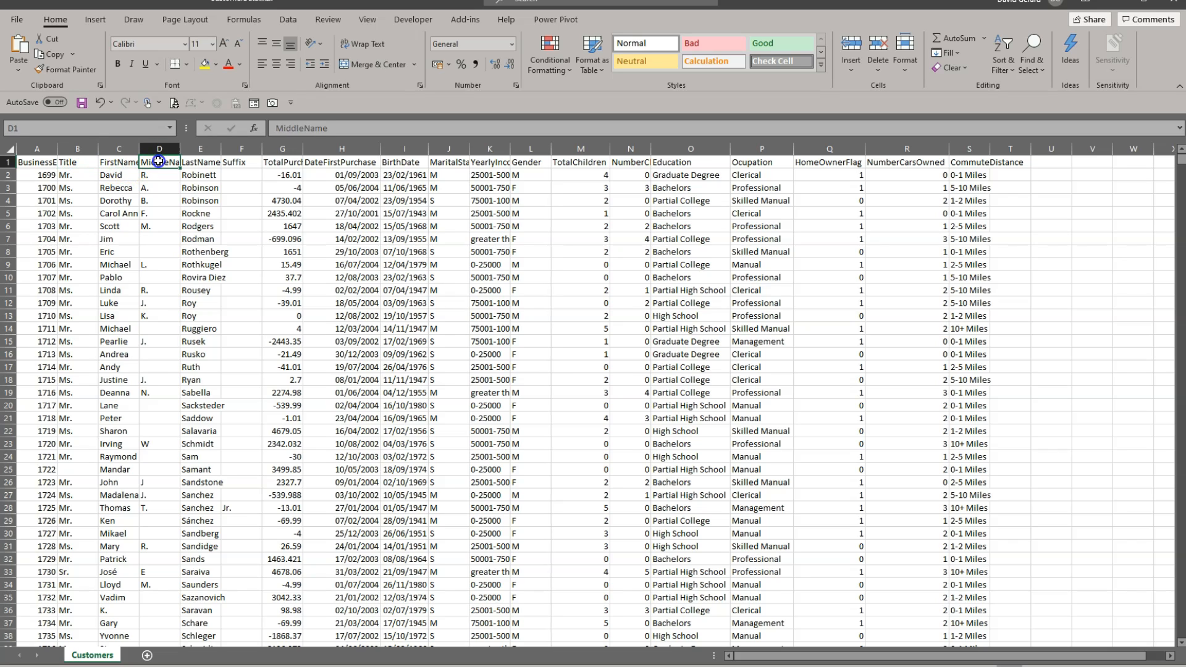
left_click(199, 163)
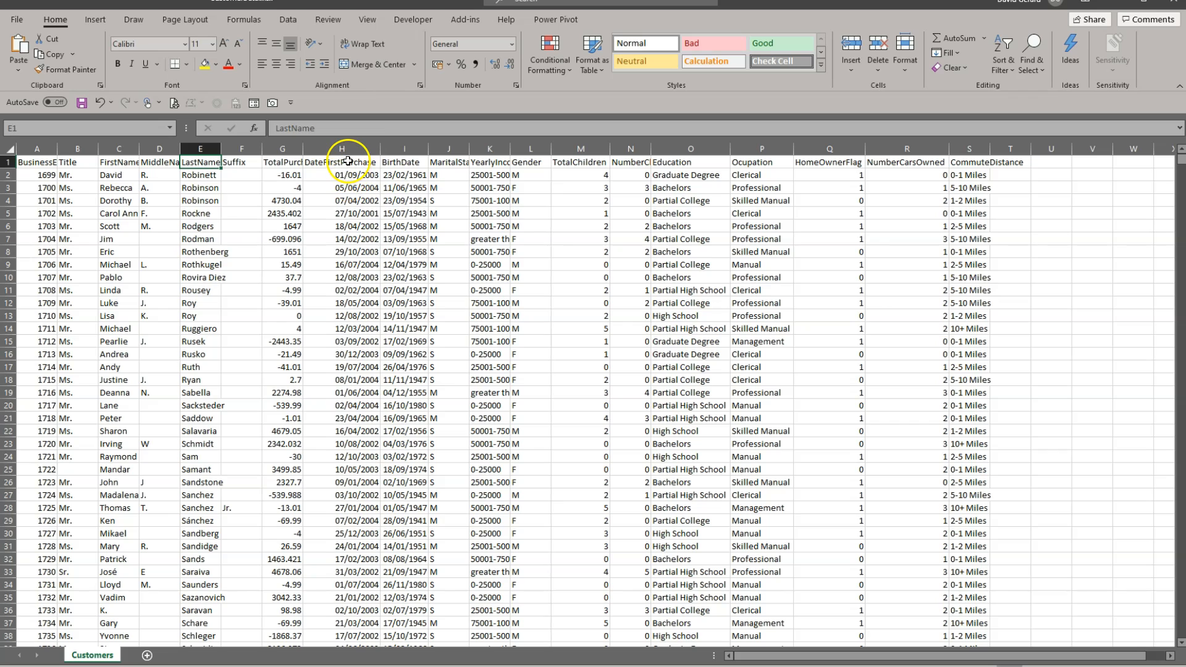
left_click(400, 163)
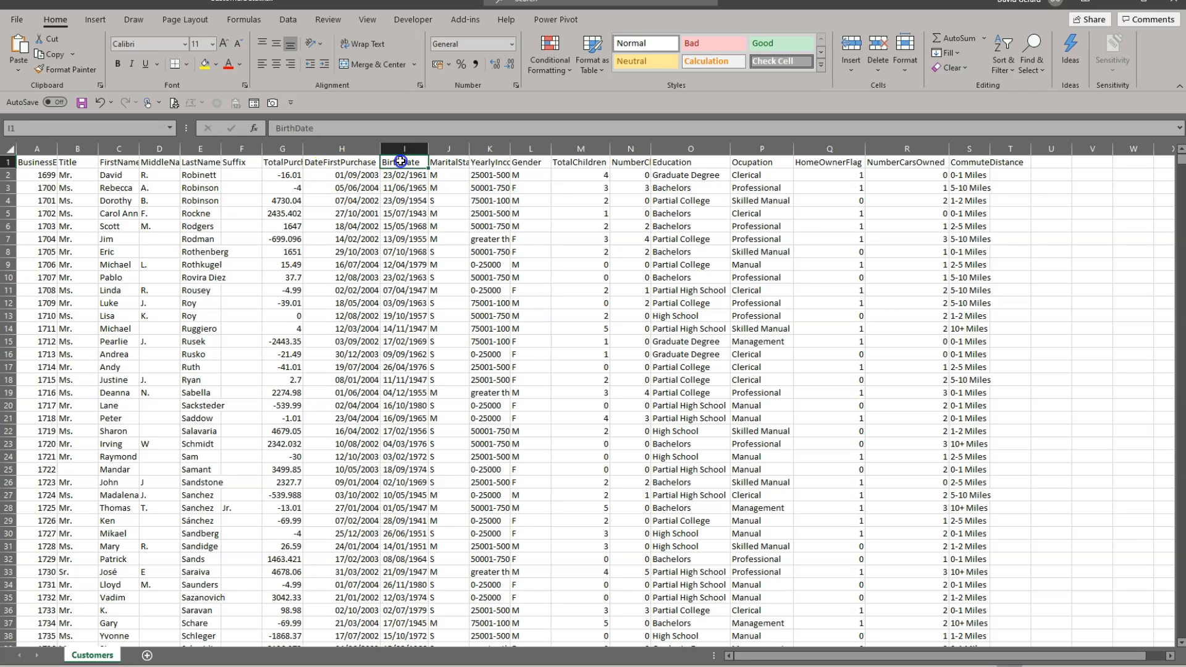
left_click(445, 163)
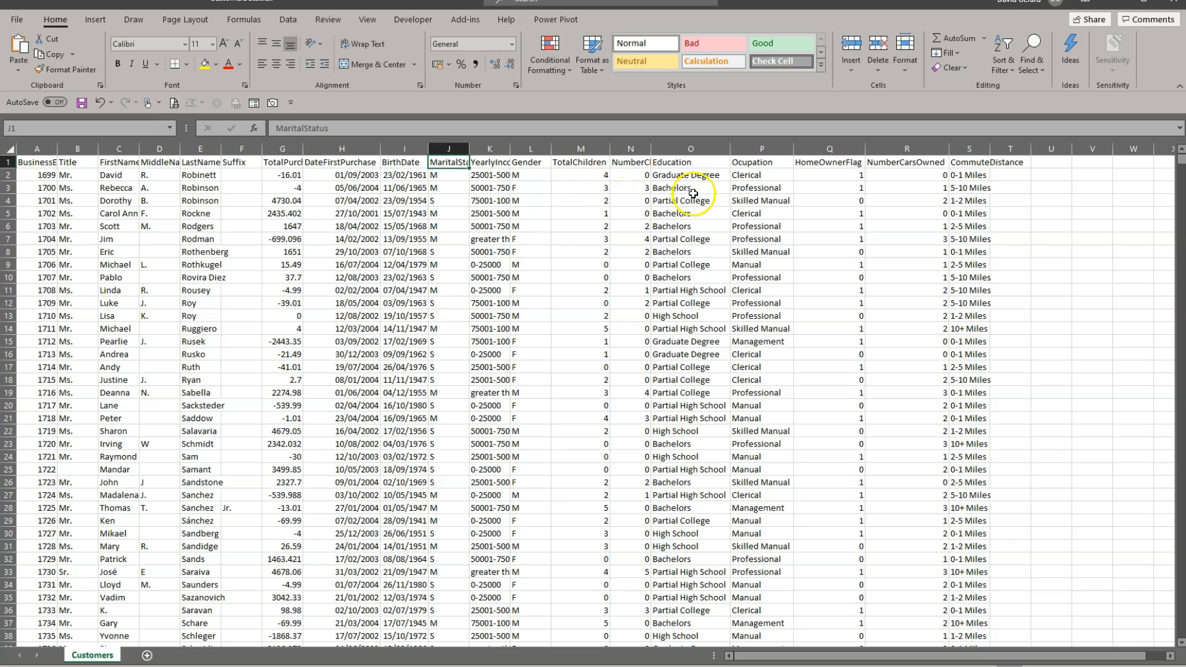
Step: Autofit the NumberChildrenAtHome column, and close the CustomerData.xlsx workbook with its changes saved
double_click(651, 149)
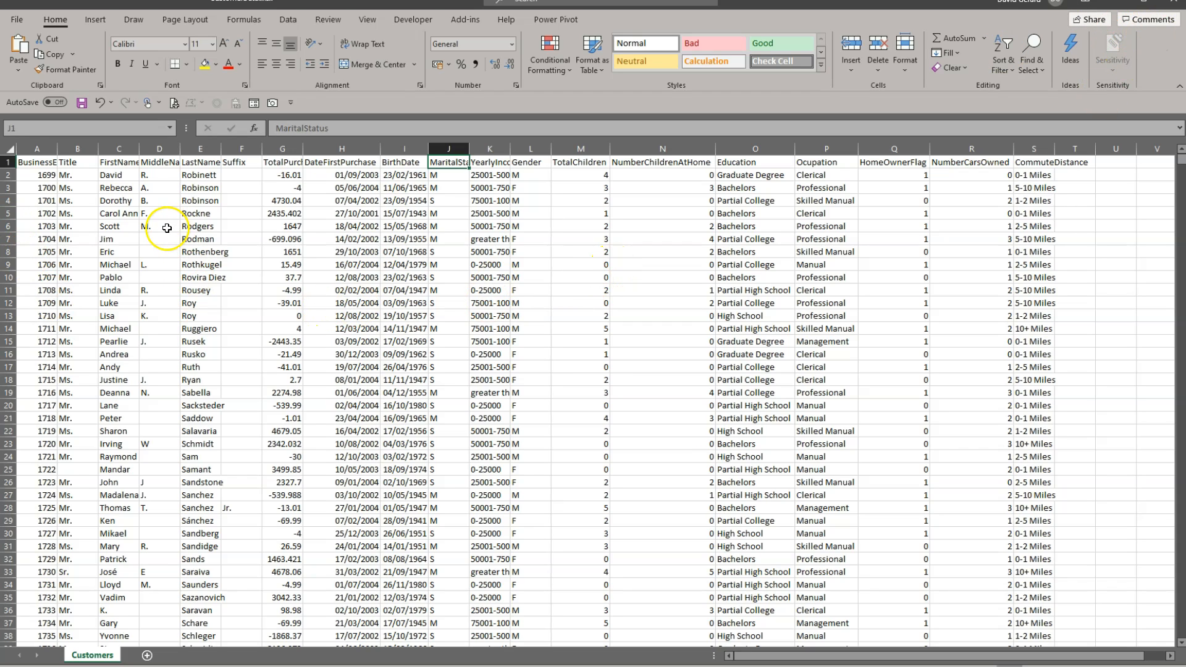
left_click(1172, 1)
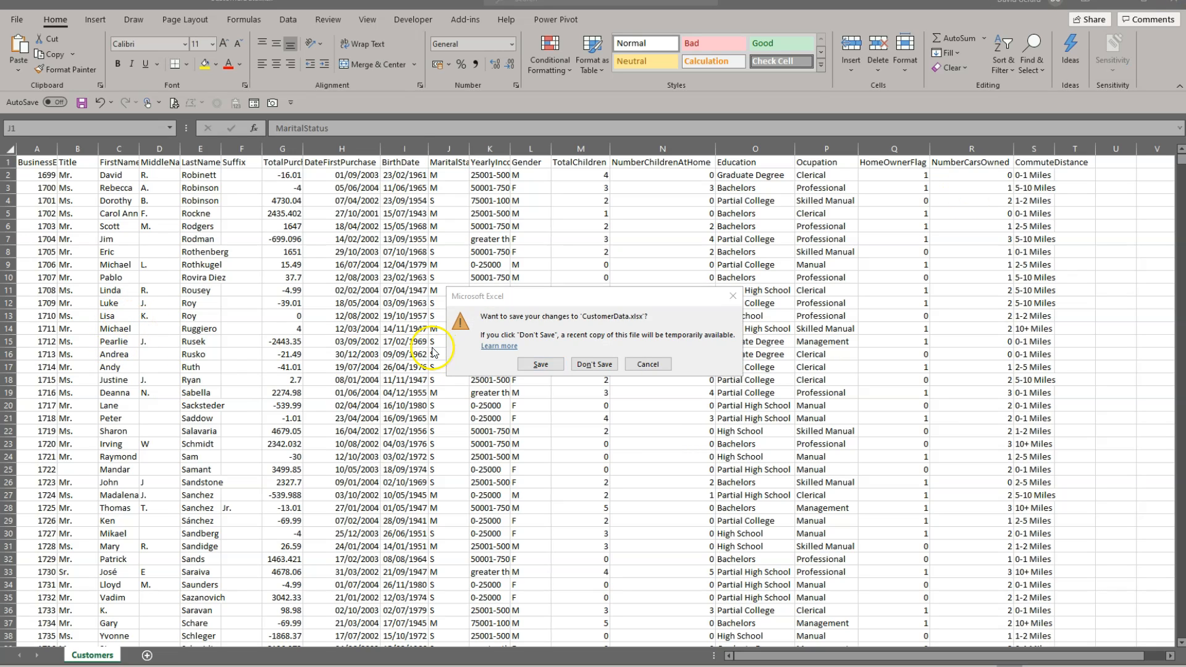
left_click(556, 364)
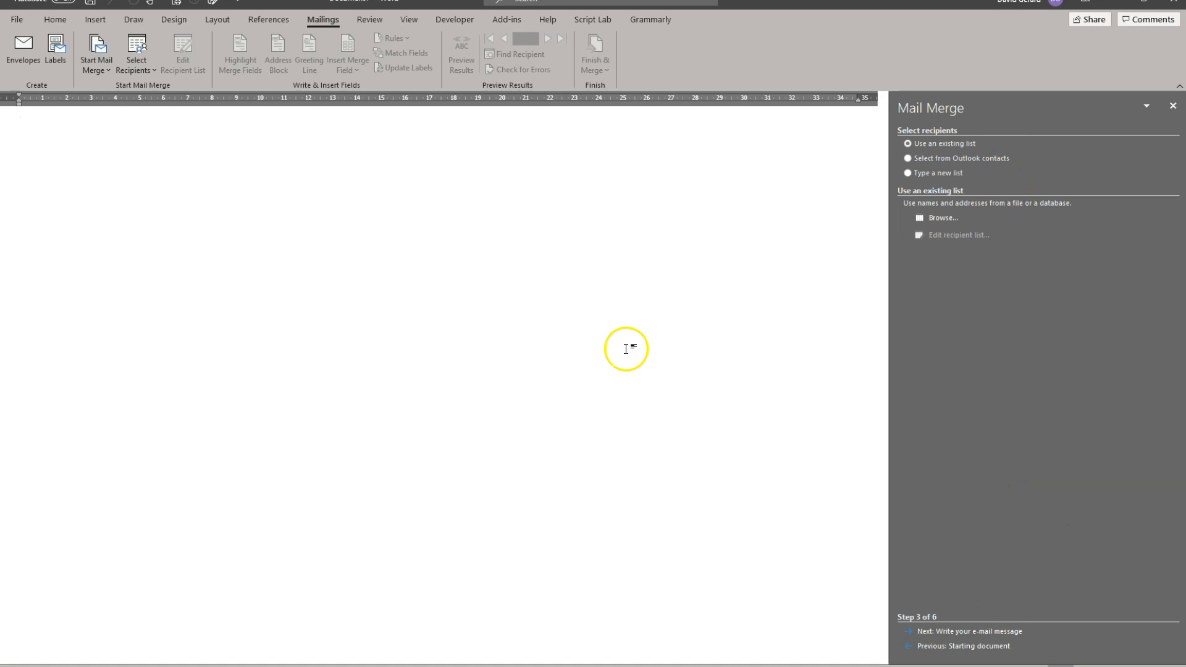
Step: Choose an existing list as the recipient source and open CustomerData.xlsx from the Documents folder
left_click(145, 64)
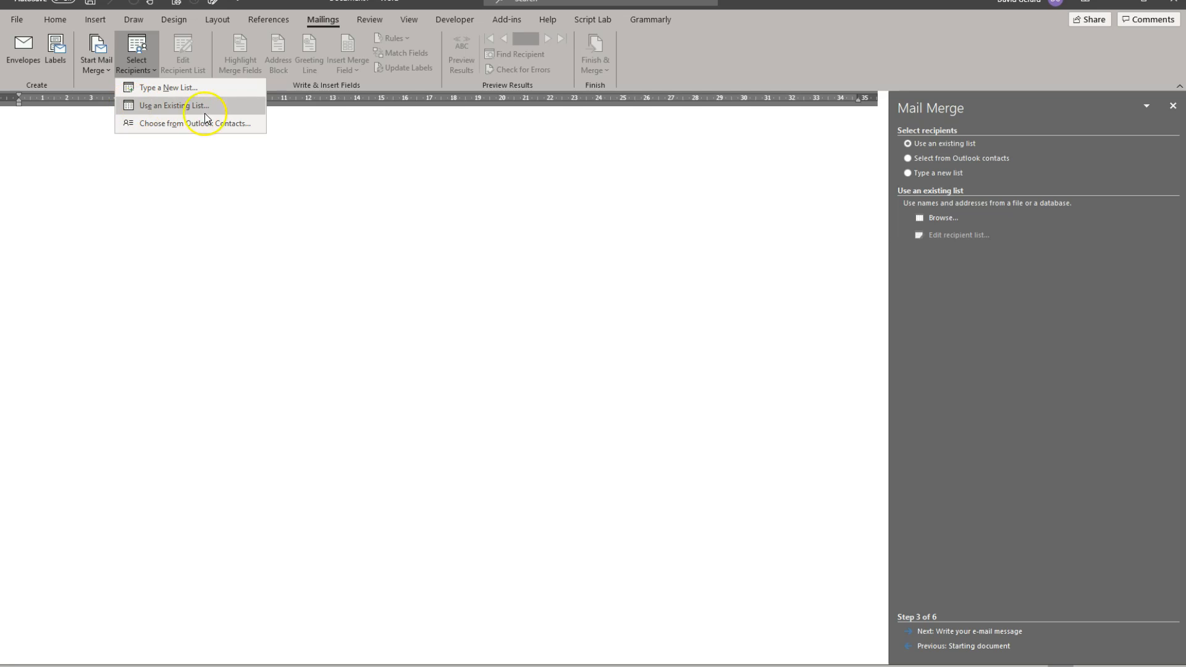
left_click(220, 105)
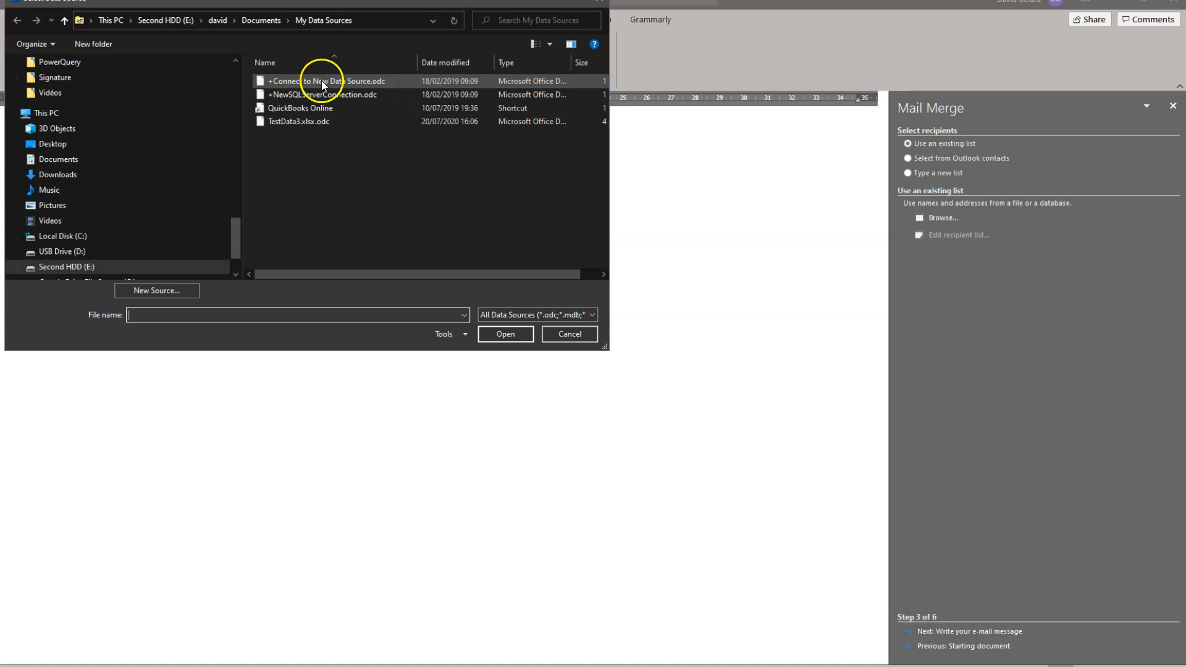
left_click(342, 80)
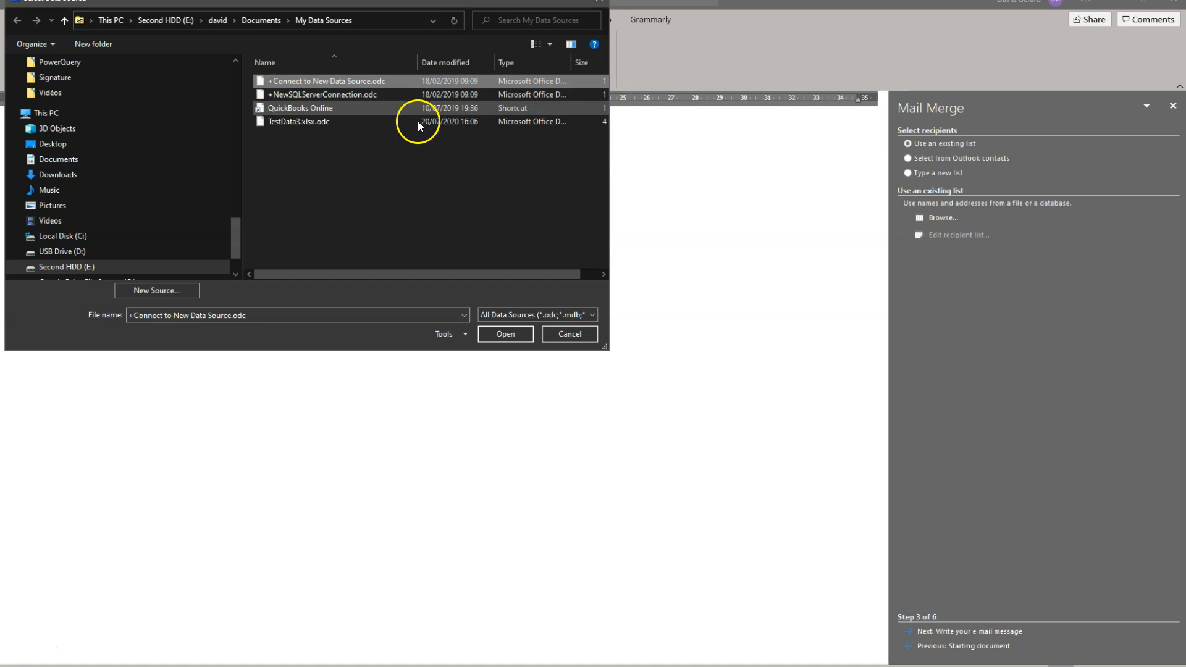
left_click(391, 93)
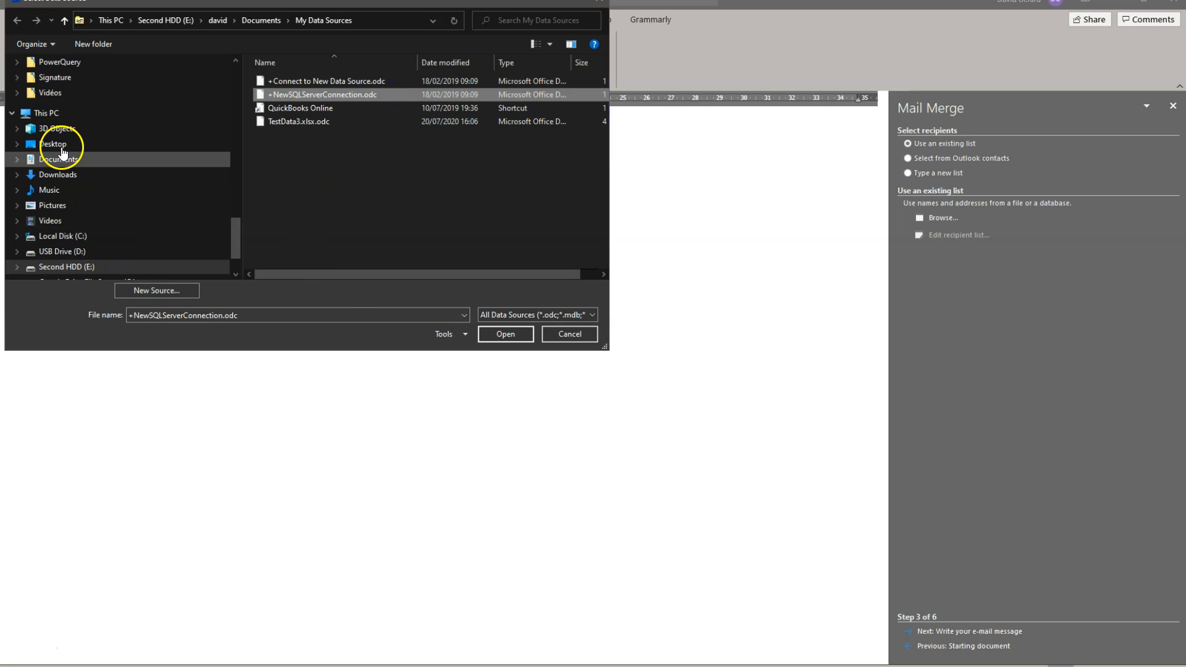
scroll(60, 198, "up", 2)
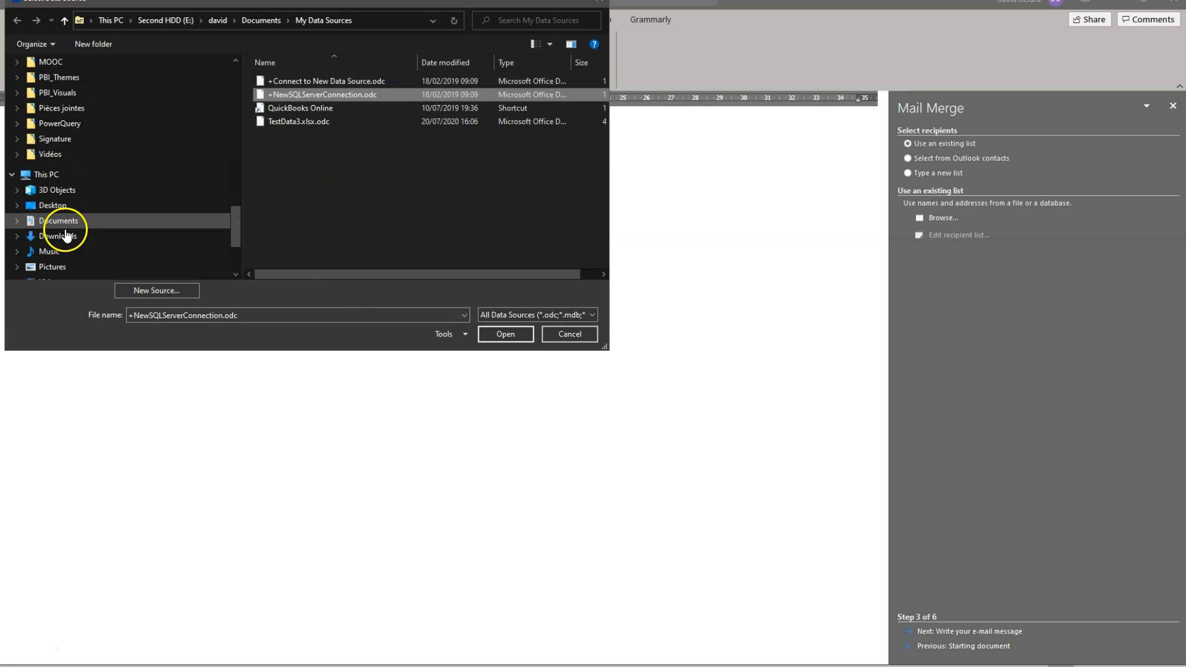
left_click(59, 222)
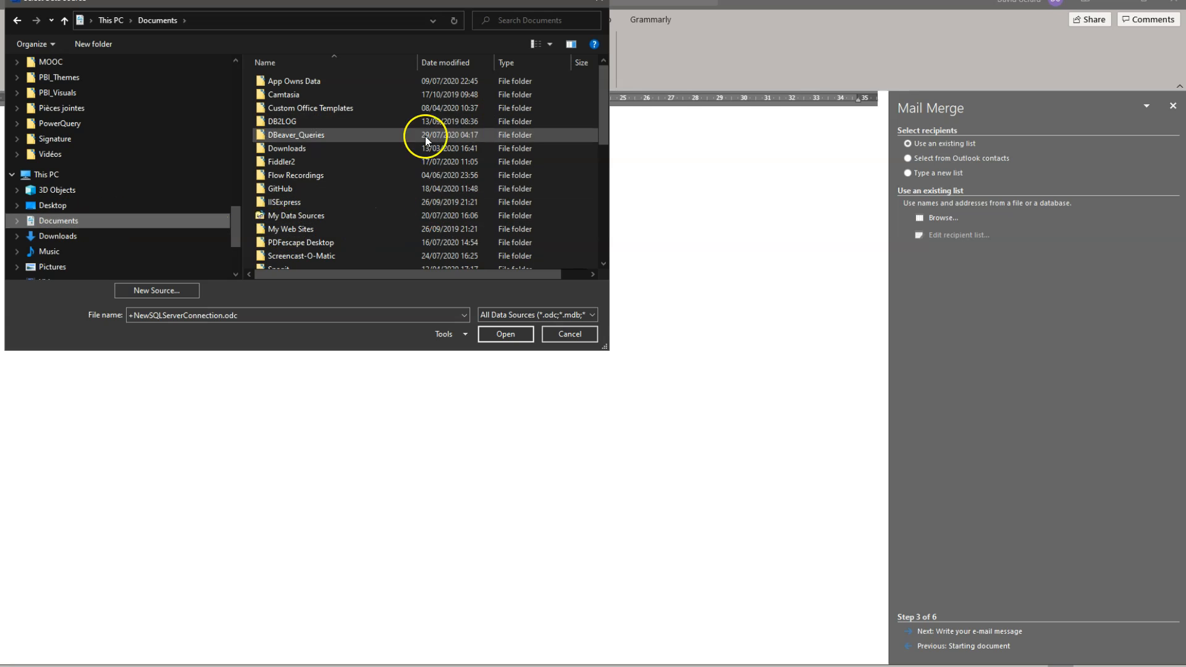
scroll(420, 167, "down", 5)
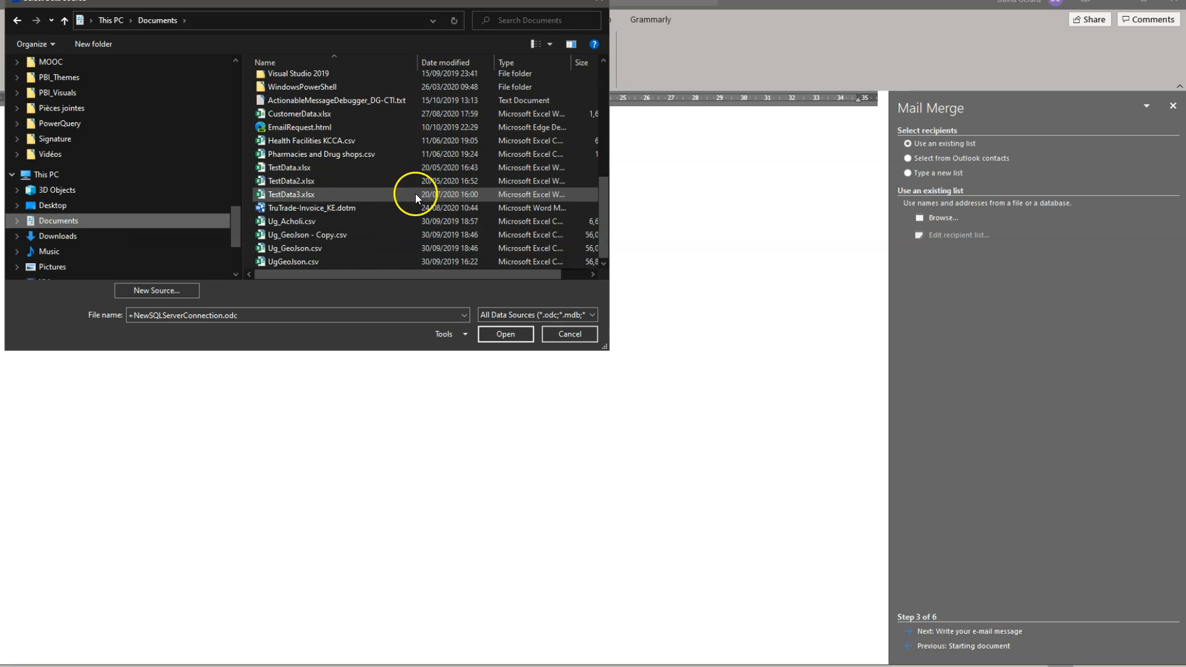
left_click(342, 115)
left_click(519, 336)
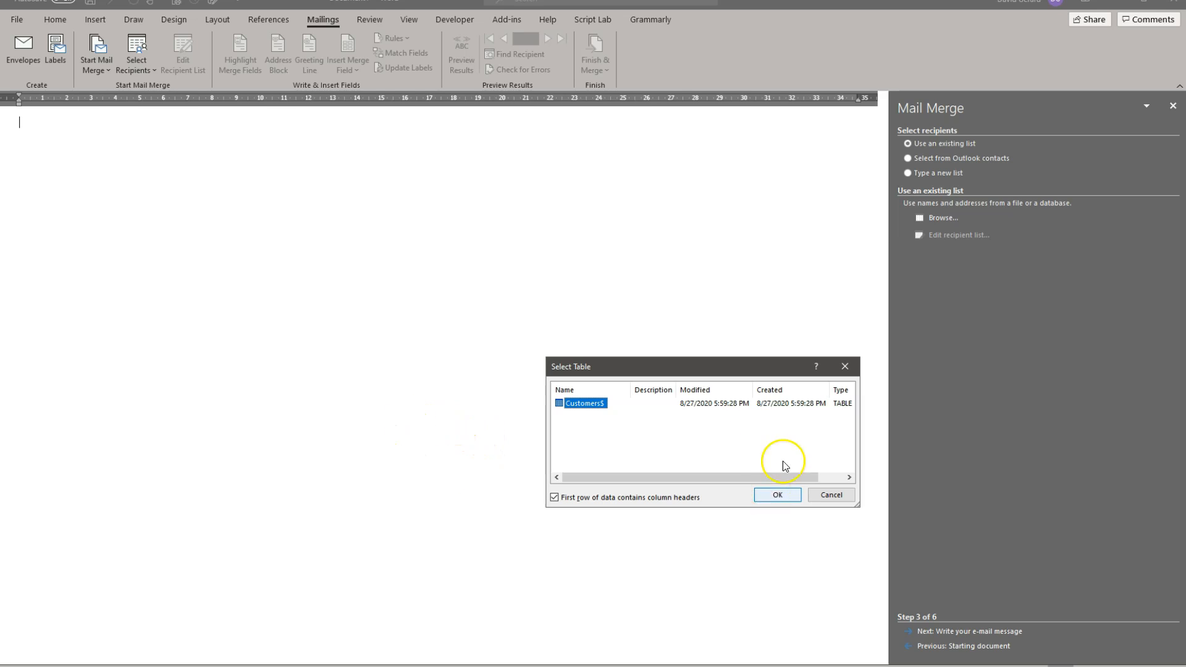
Step: Use the Customers$ sheet as the recipient table, with the first row of data containing column headers
left_click_drag(720, 368, 524, 192)
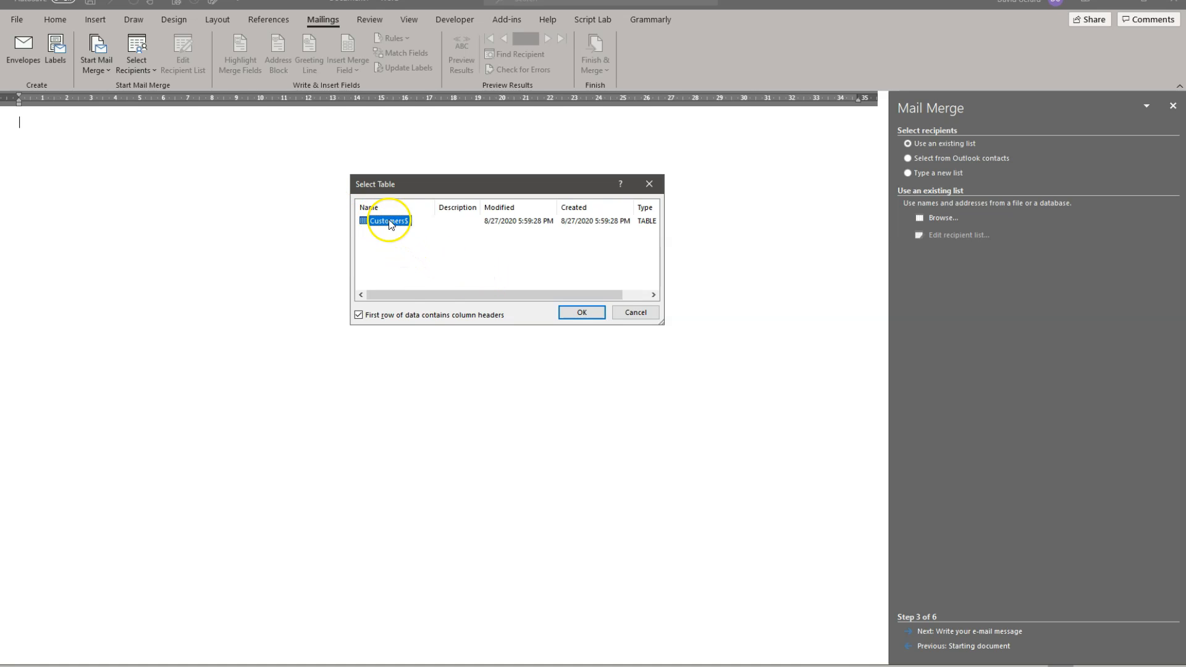
left_click(359, 315)
left_click(582, 313)
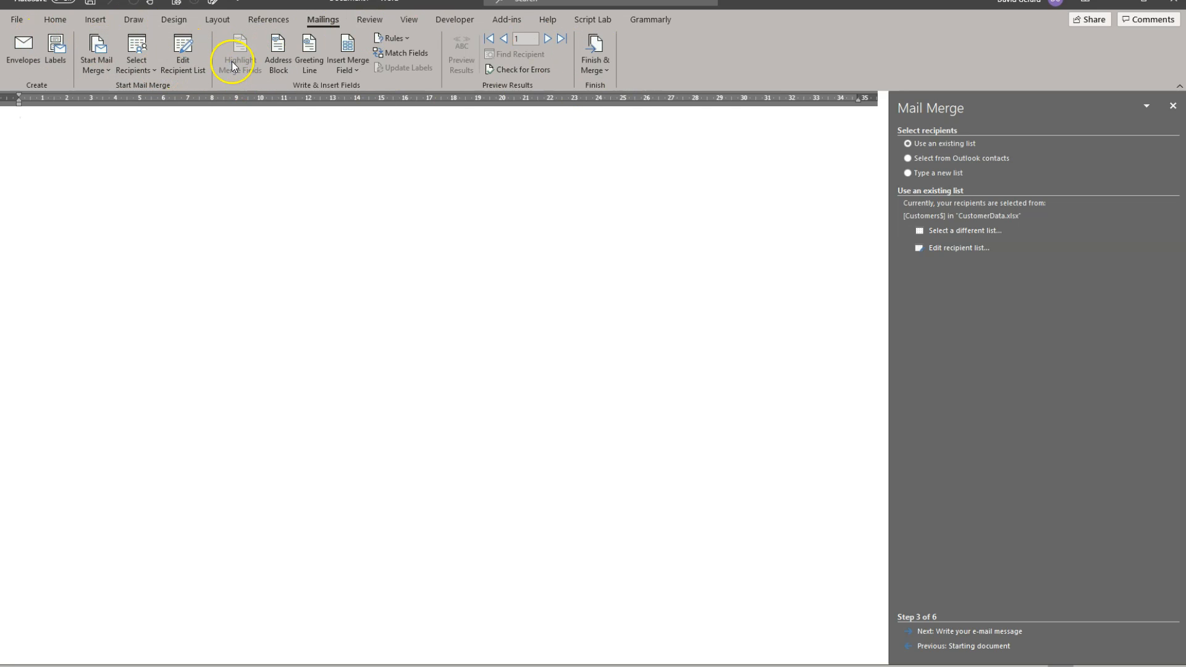
Step: Open the recipient list for editing and examine the sort and filter choices of the LastName, Gender and MaritalStatus columns
left_click(186, 55)
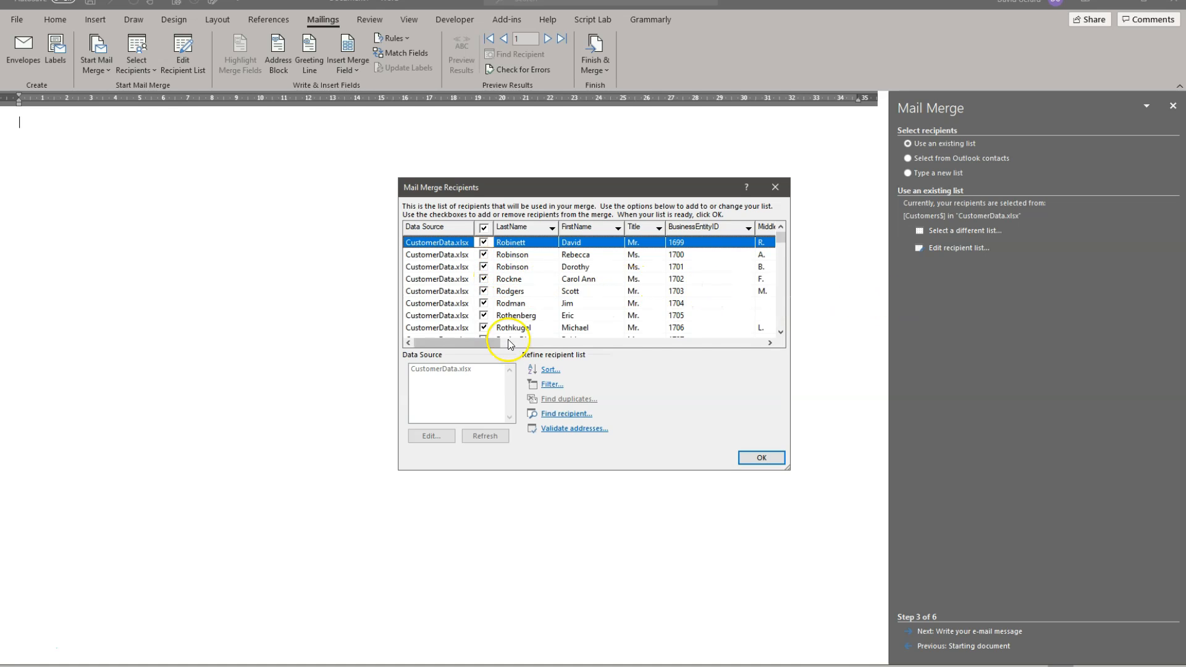
left_click_drag(451, 342, 419, 343)
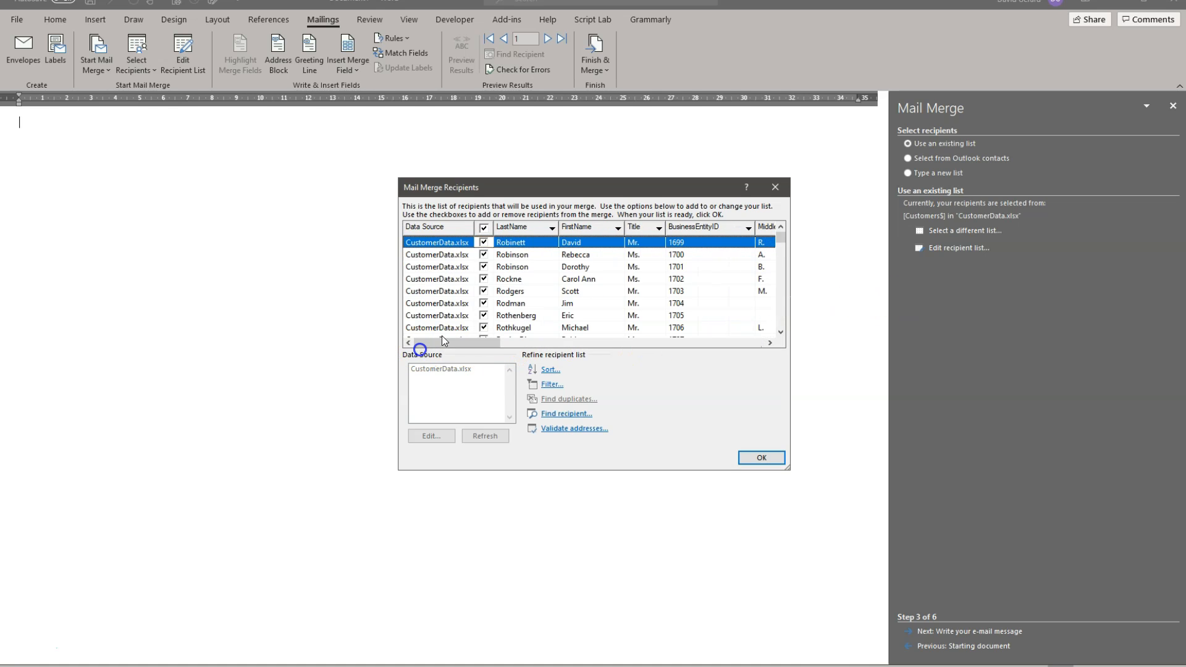
left_click(552, 228)
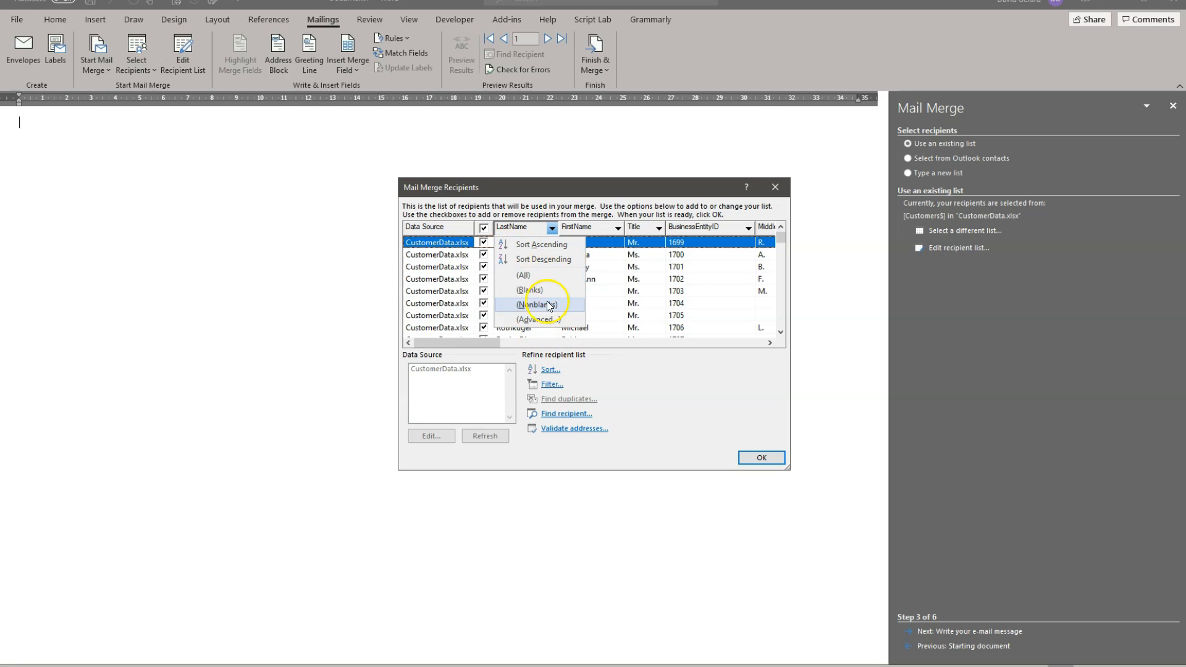
left_click_drag(469, 341, 622, 357)
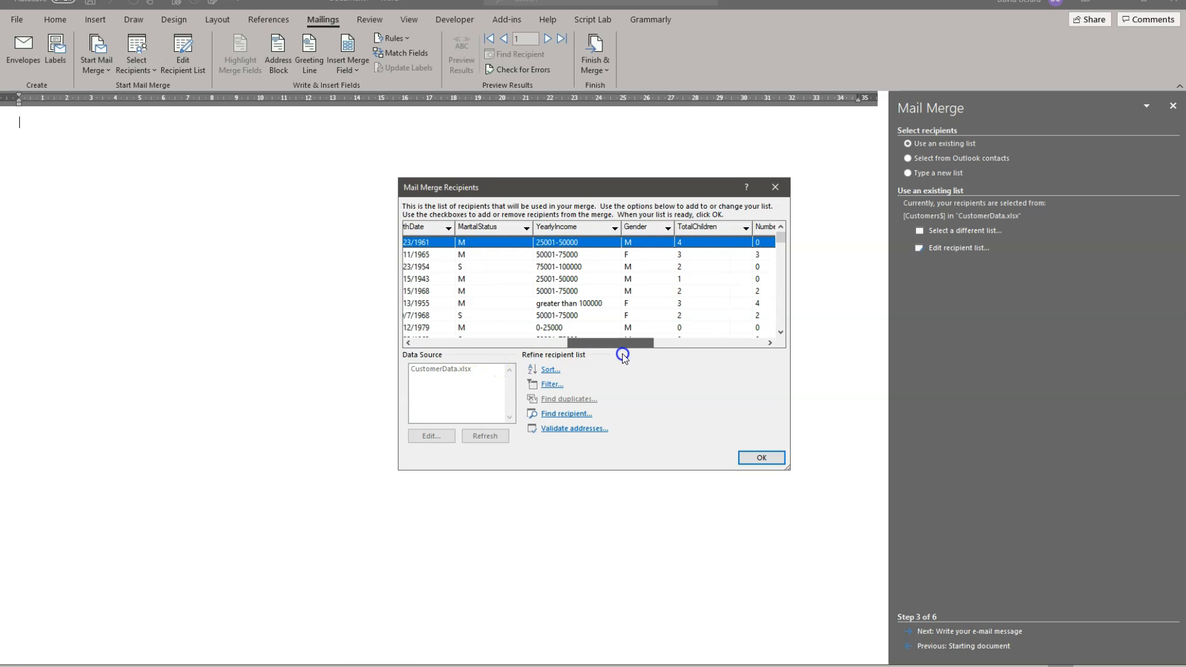
left_click(668, 228)
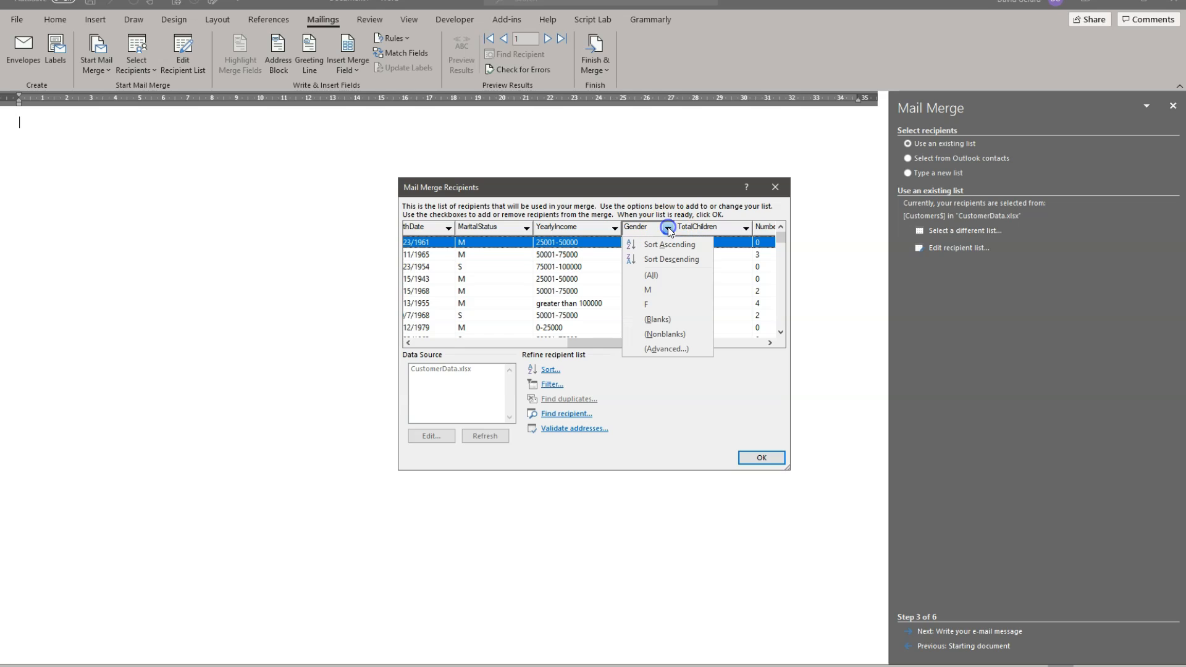
left_click(527, 230)
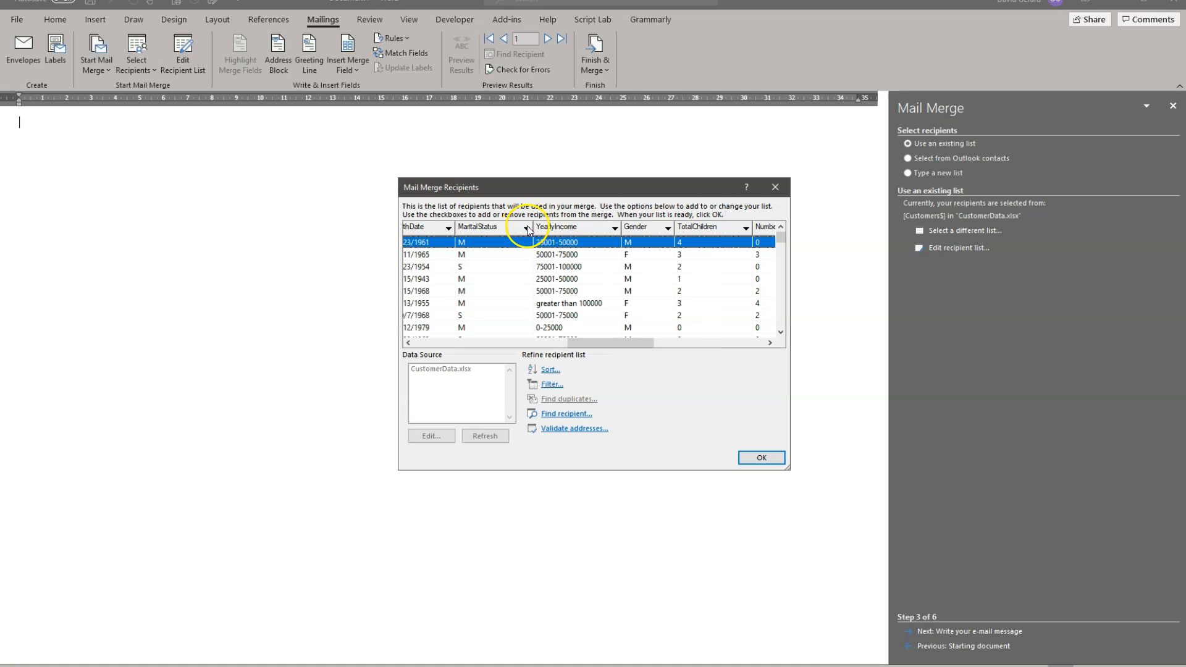
left_click(527, 230)
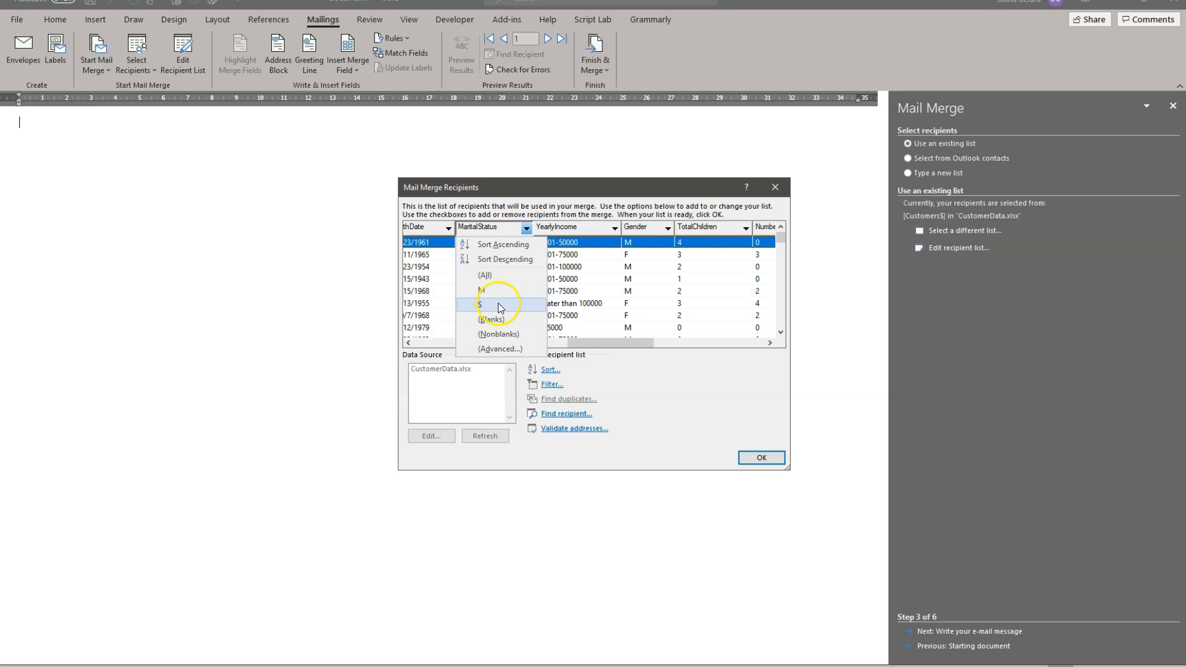
left_click(626, 347)
Step: Apply an advanced filter that keeps only recipients whose TotalChildren is greater than 0
left_click_drag(622, 343, 680, 343)
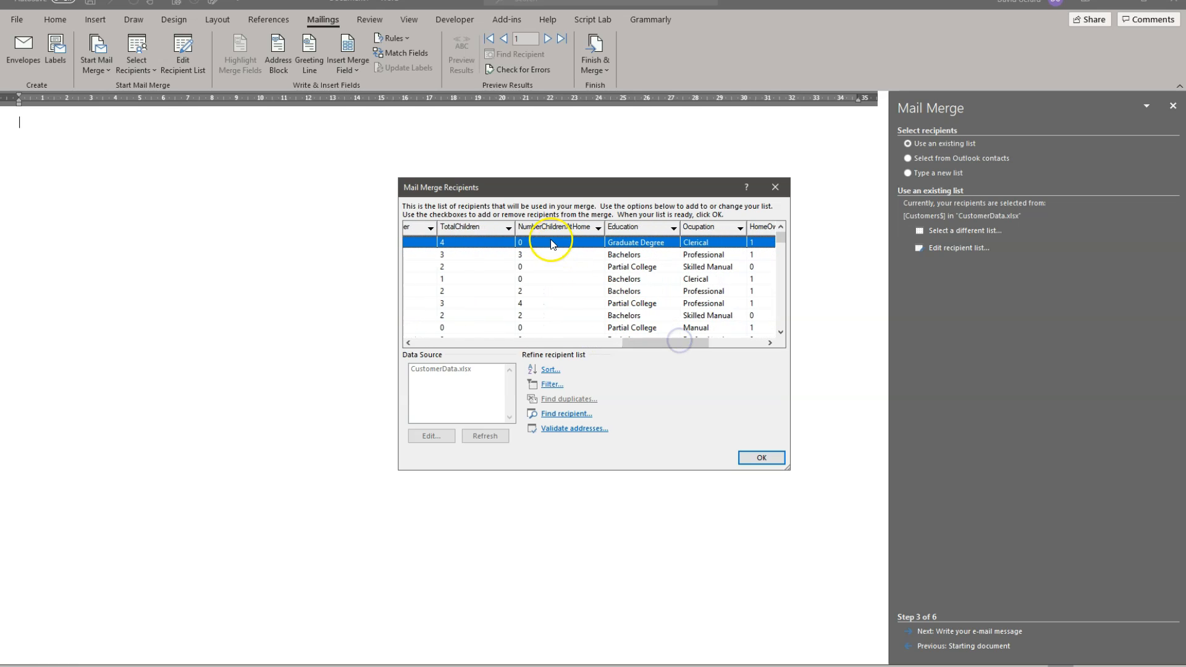
left_click(598, 228)
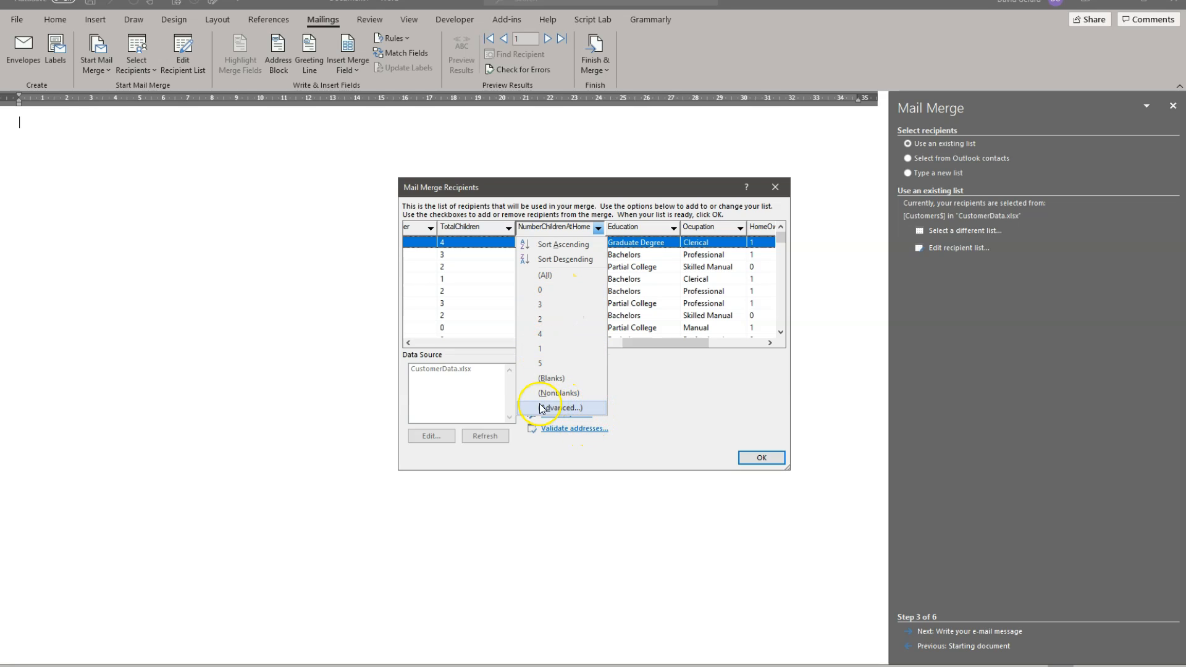
left_click(587, 410)
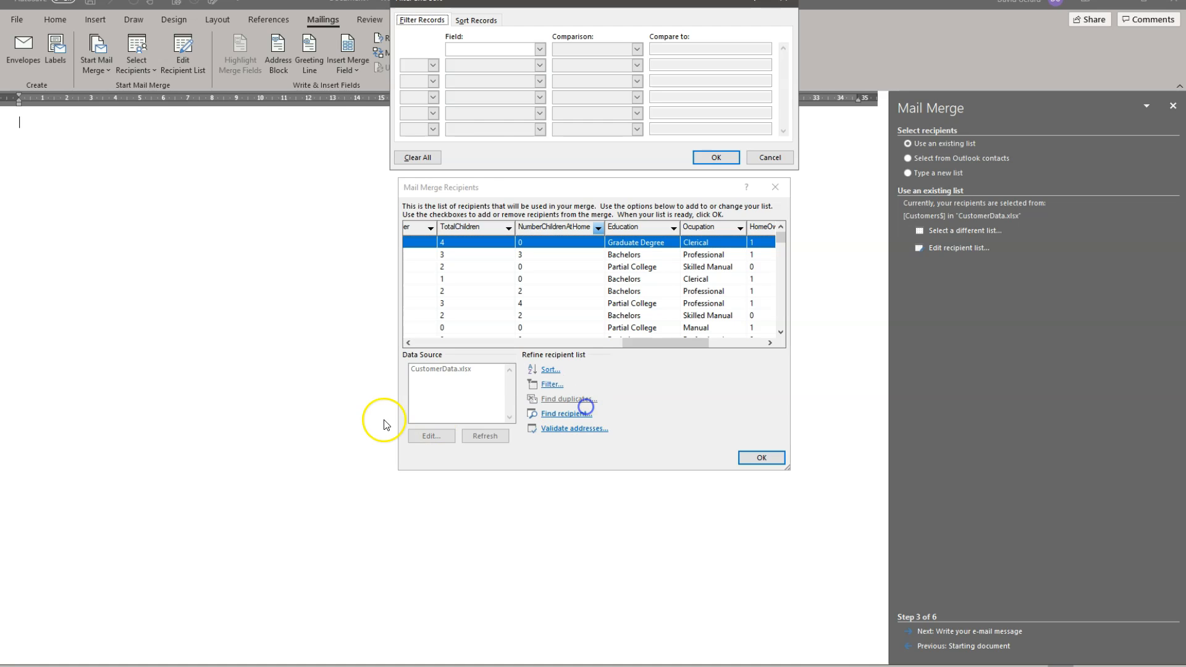
left_click(540, 49)
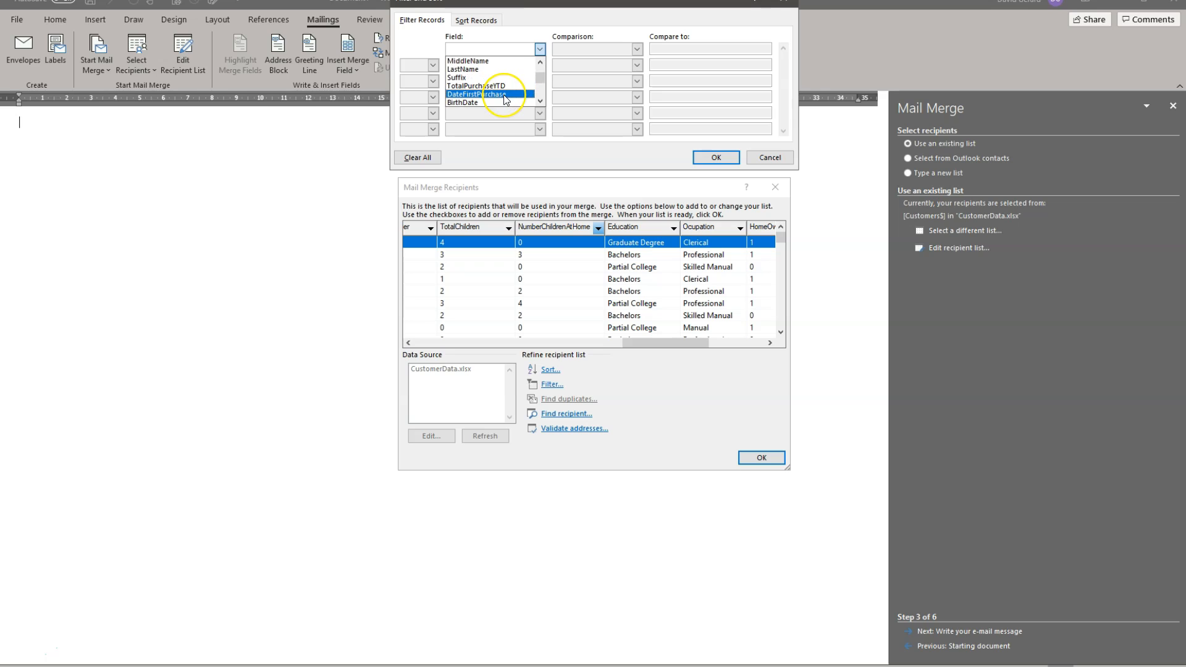
scroll(503, 94, "down", 2)
scroll(502, 100, "down", 1)
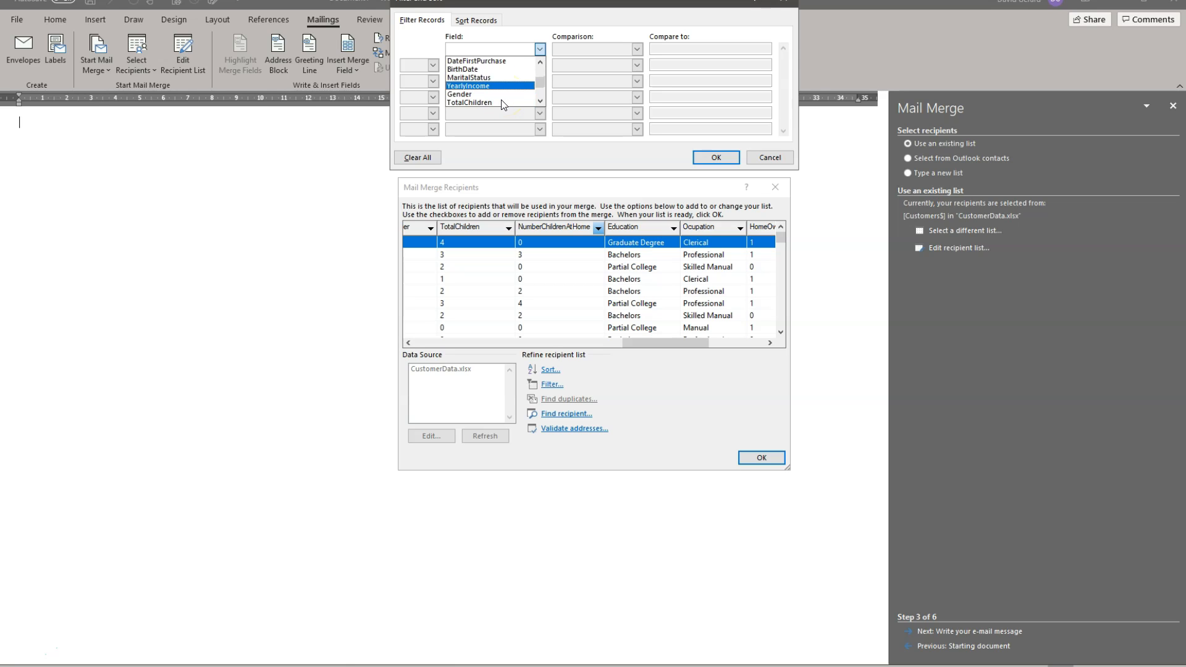
left_click(466, 102)
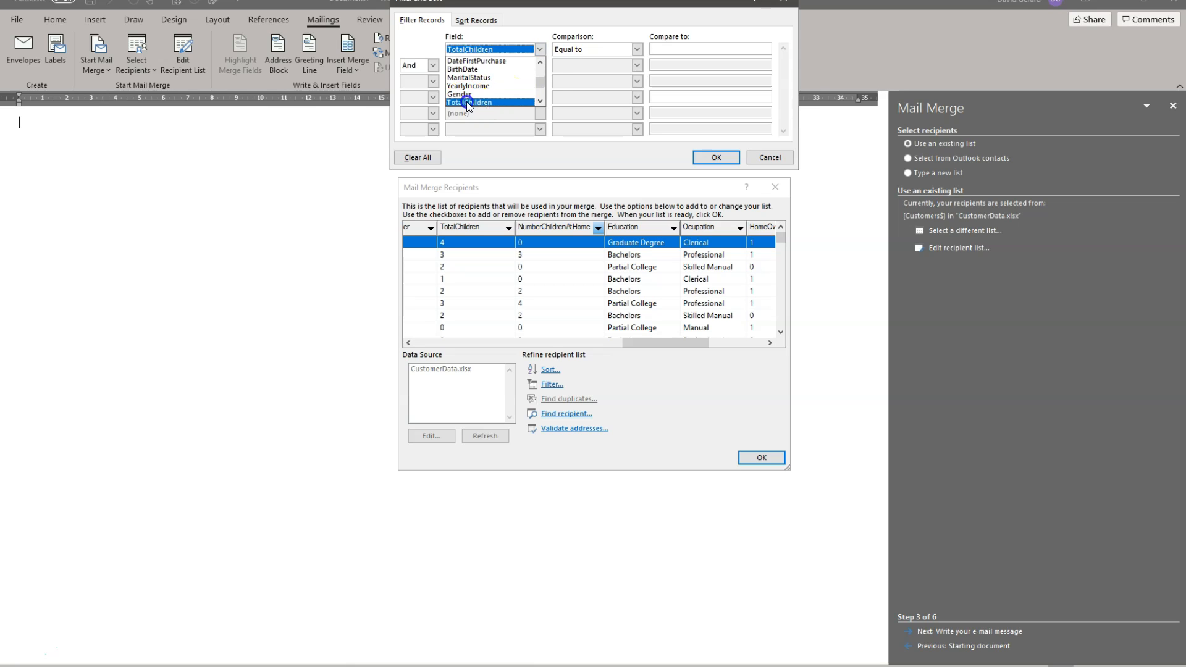
left_click(636, 50)
left_click(610, 85)
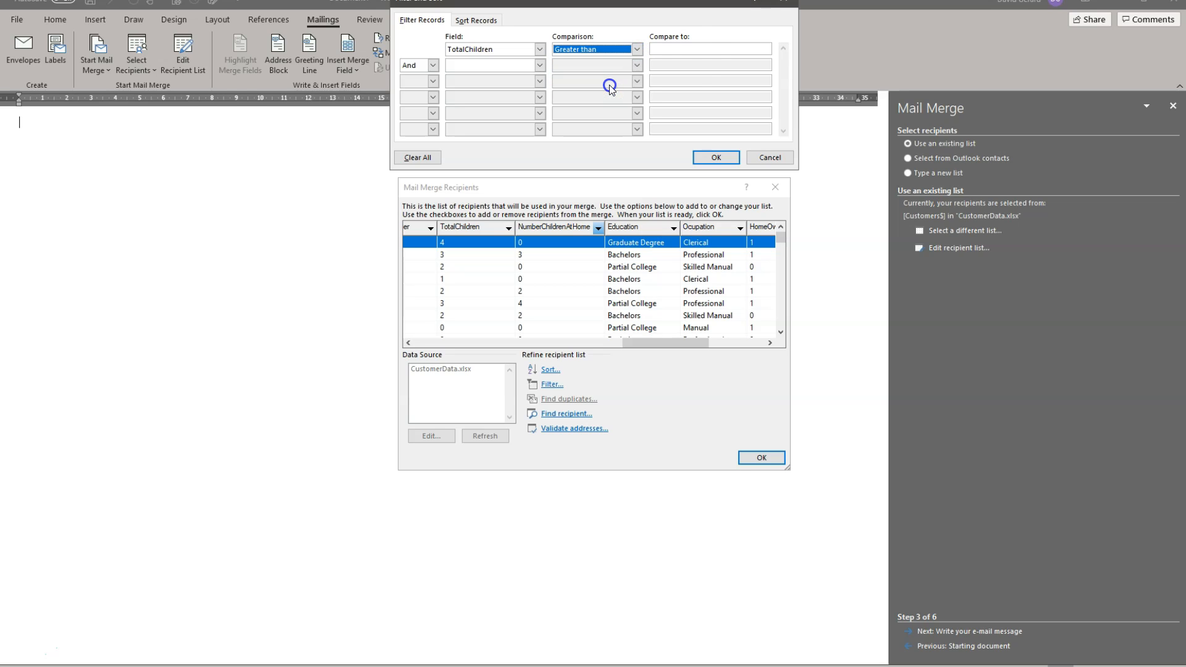
left_click(694, 49)
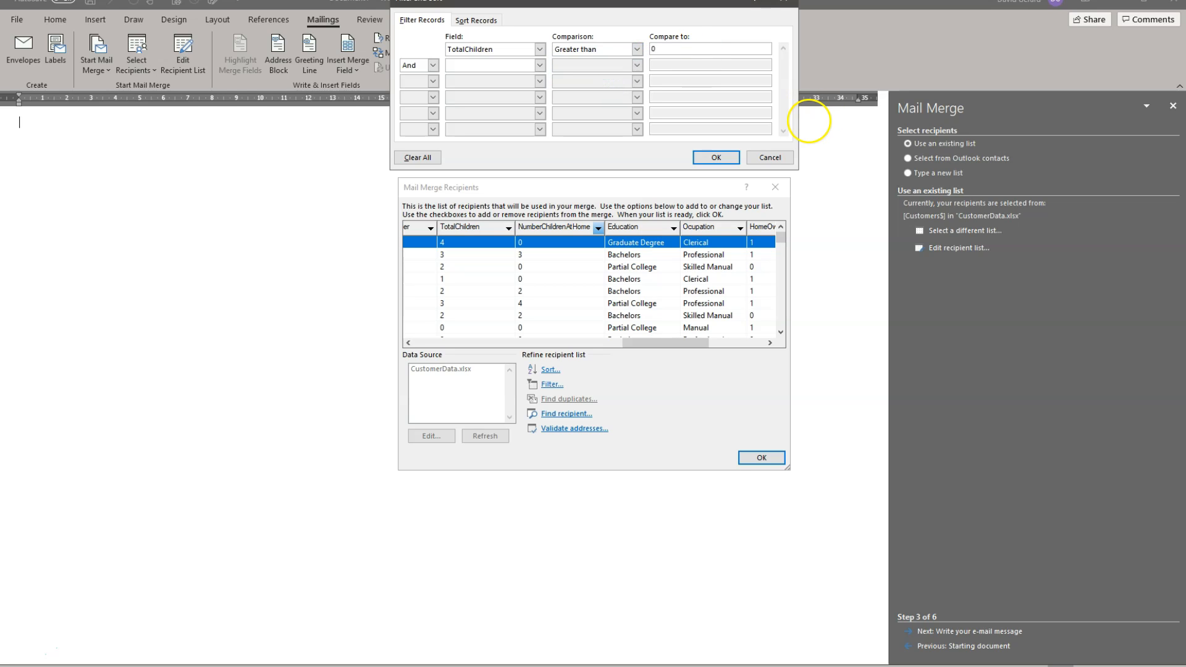
left_click(716, 158)
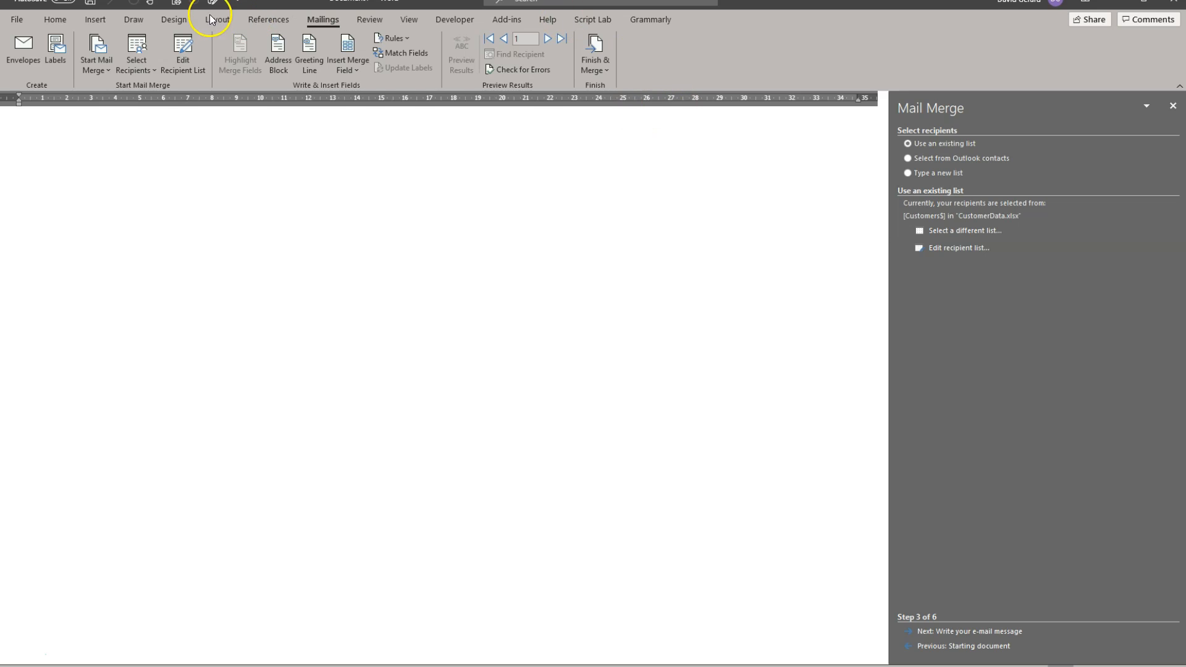
Step: Reopen the recipient list's advanced filter and add an And condition requiring NumberChildrenAtHome greater than or equal to 2
left_click(174, 39)
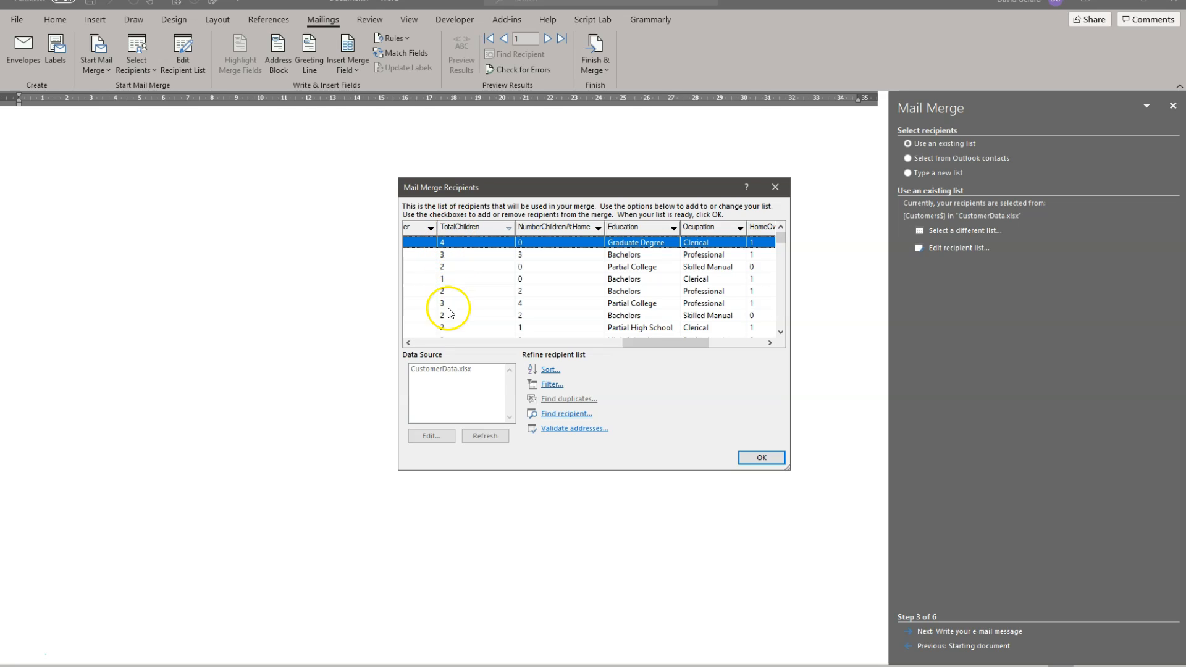
left_click(599, 228)
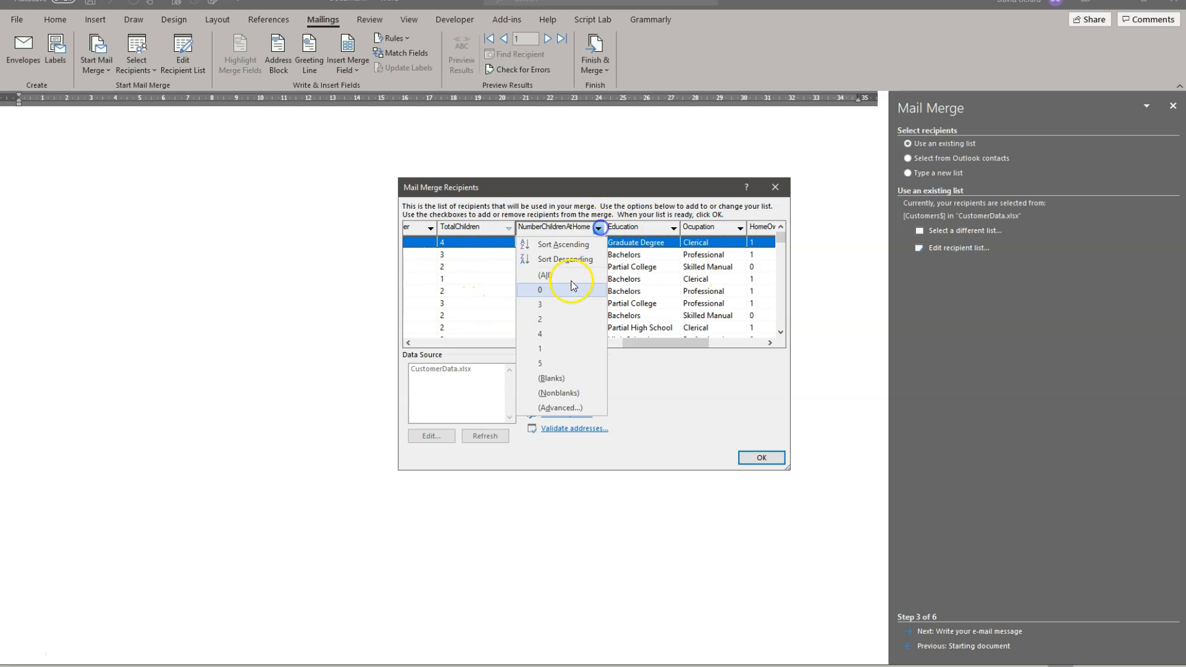
left_click(580, 410)
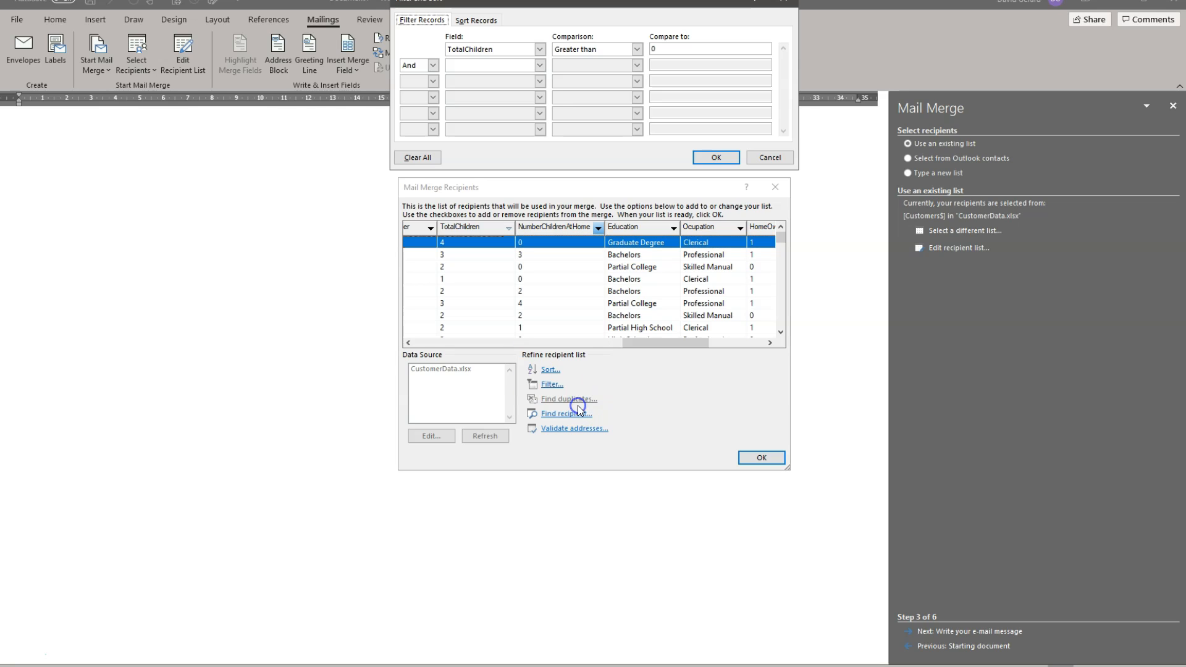
left_click(540, 65)
scroll(488, 110, "down", 4)
scroll(494, 111, "down", 2)
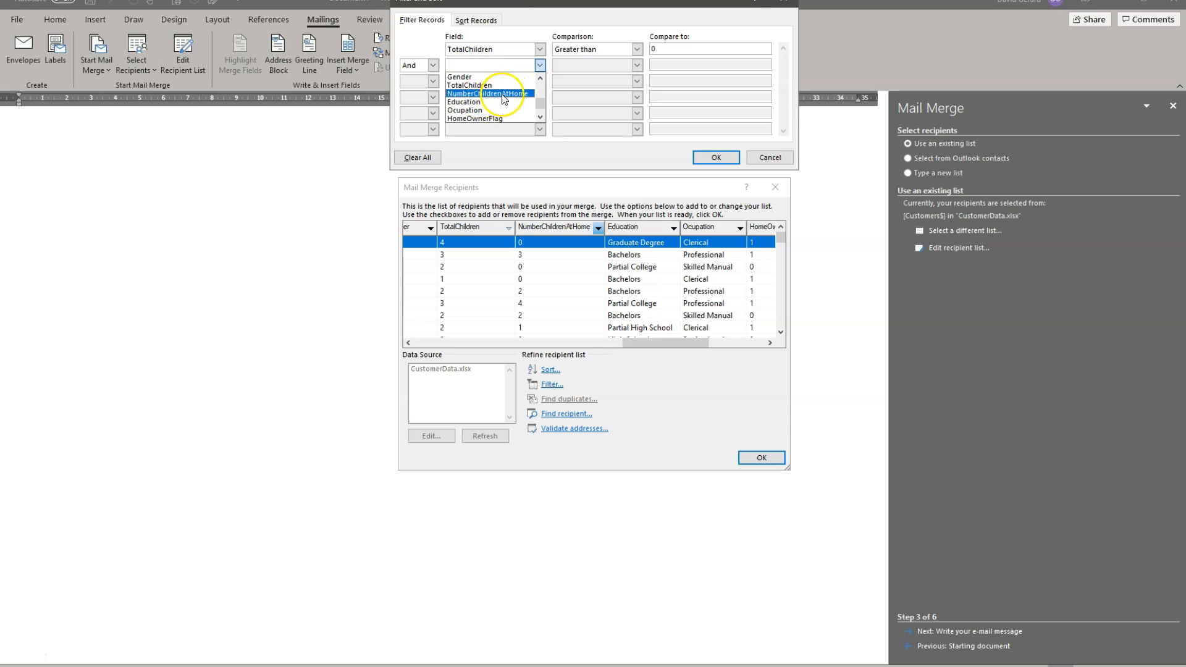
left_click(505, 99)
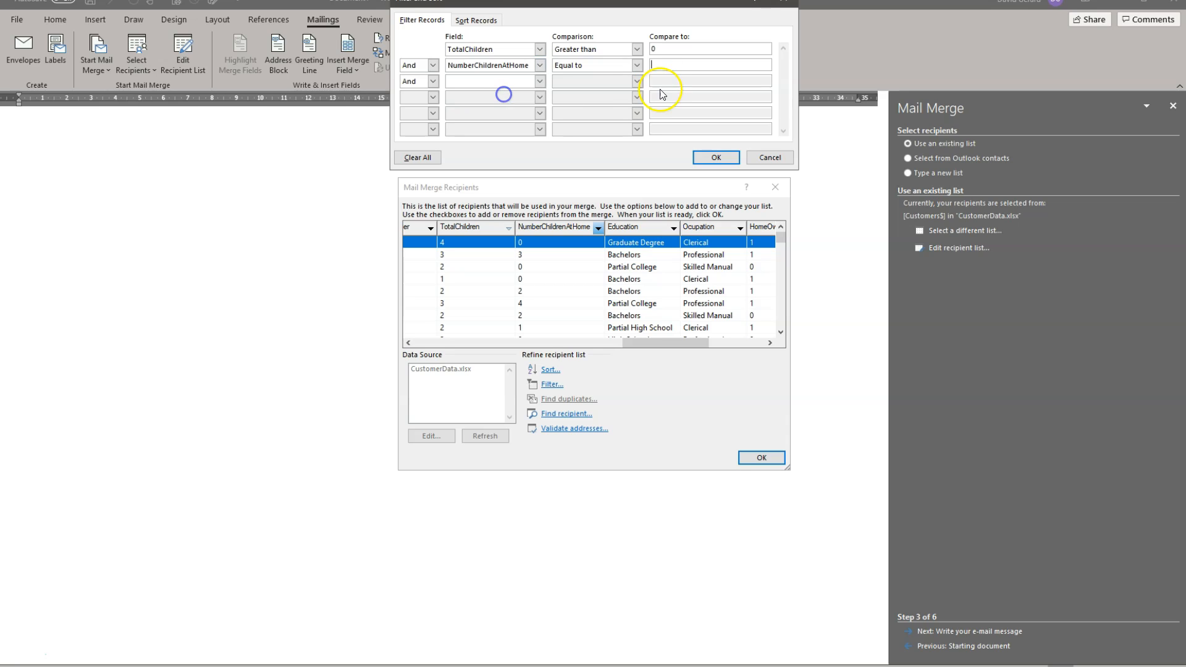
left_click(637, 65)
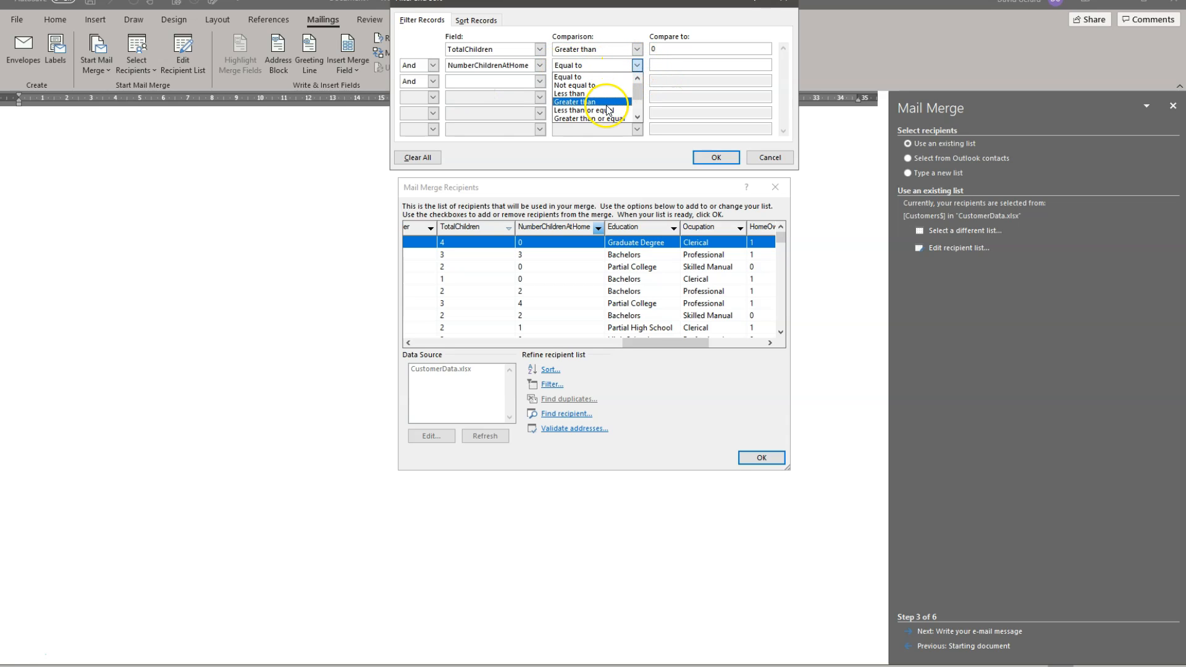
left_click(562, 119)
left_click(703, 63)
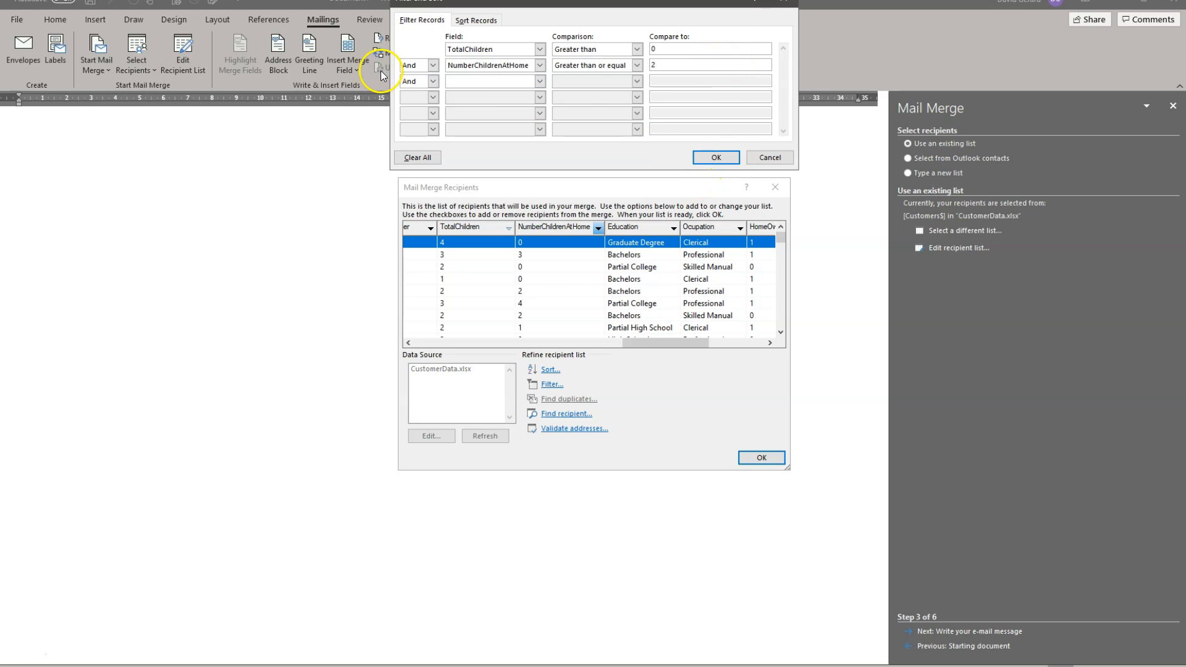
Step: Add another And filter condition requiring MaritalStatus equal to M
left_click(540, 81)
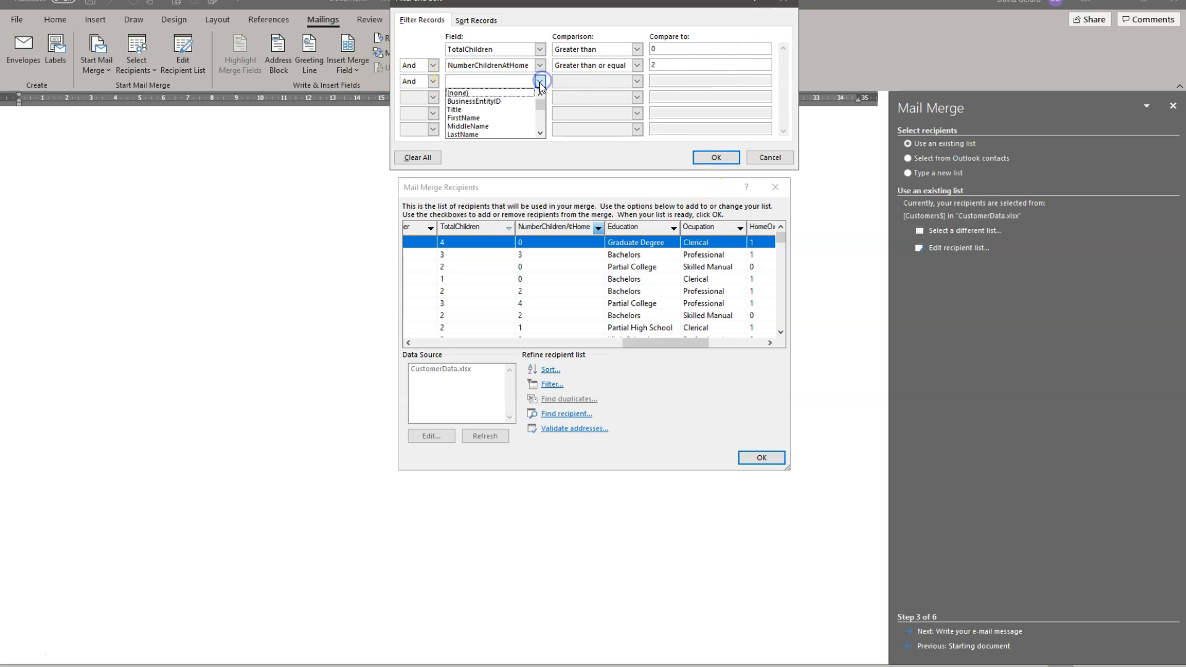
scroll(488, 122, "down", 2)
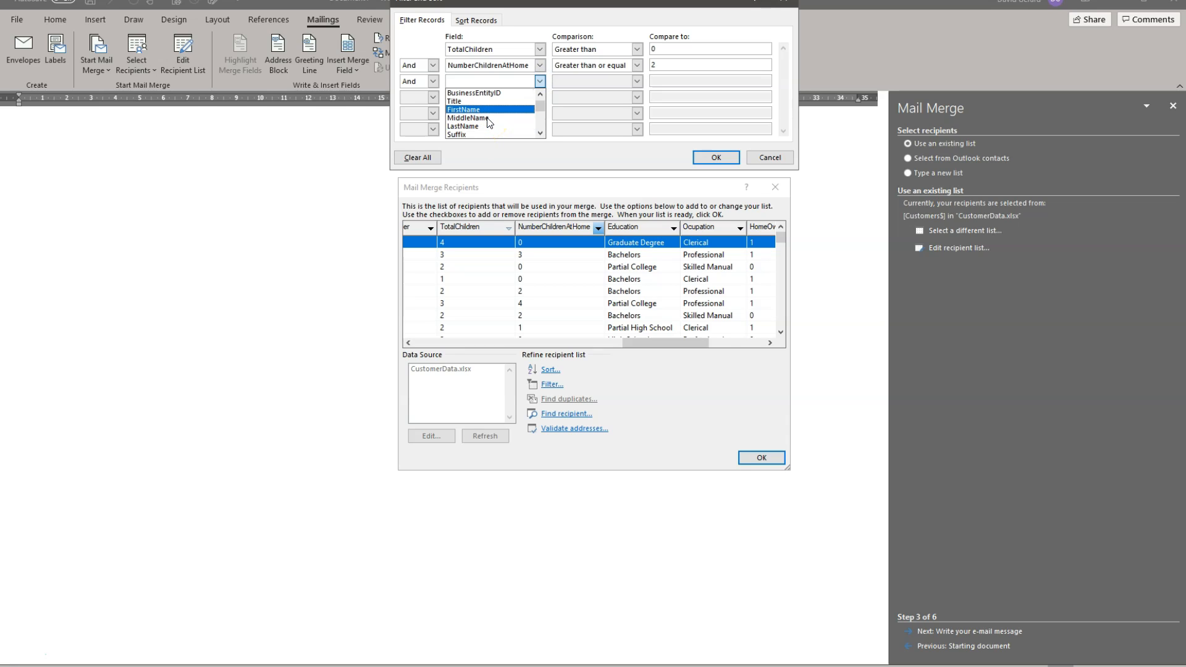
scroll(488, 122, "down", 1)
scroll(488, 123, "down", 1)
scroll(488, 122, "down", 2)
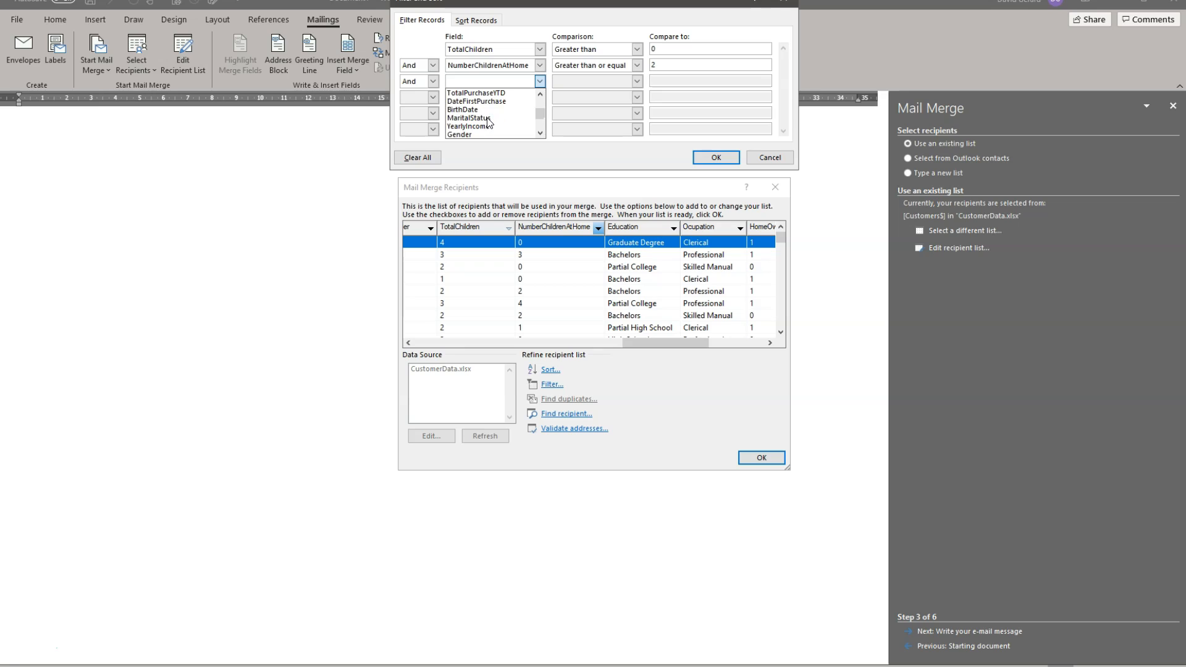
left_click(485, 117)
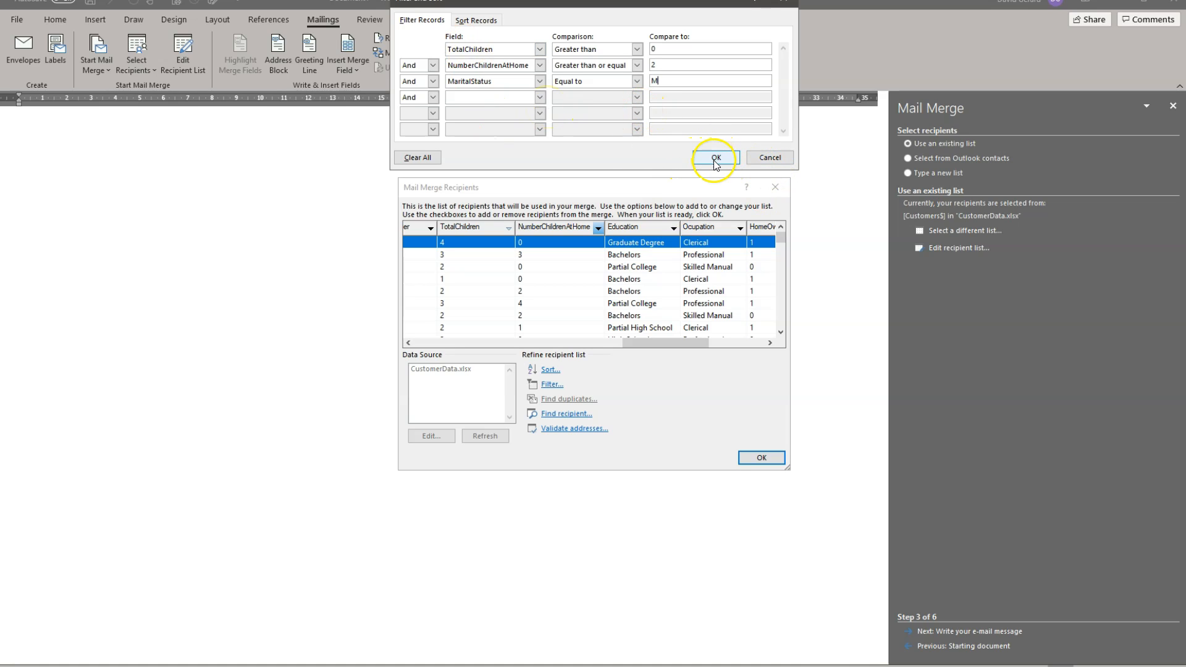
Step: Sort the recipients by FirstName and then by LastName, both ascending, and apply the filter and sort settings
left_click(483, 21)
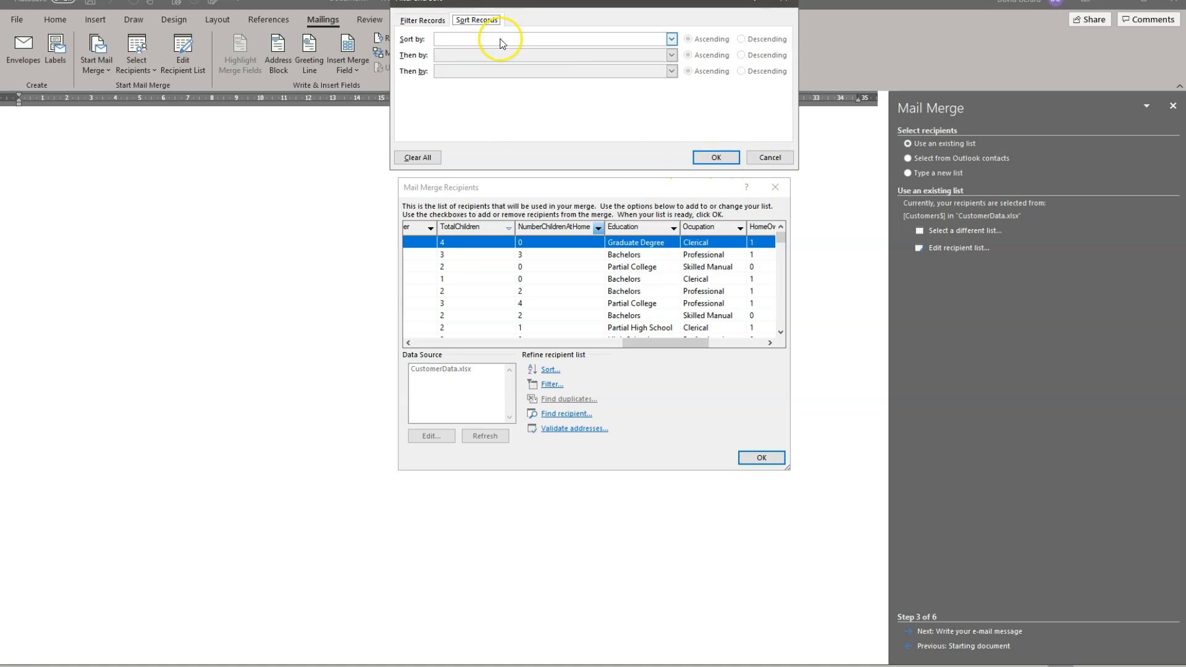
left_click(577, 40)
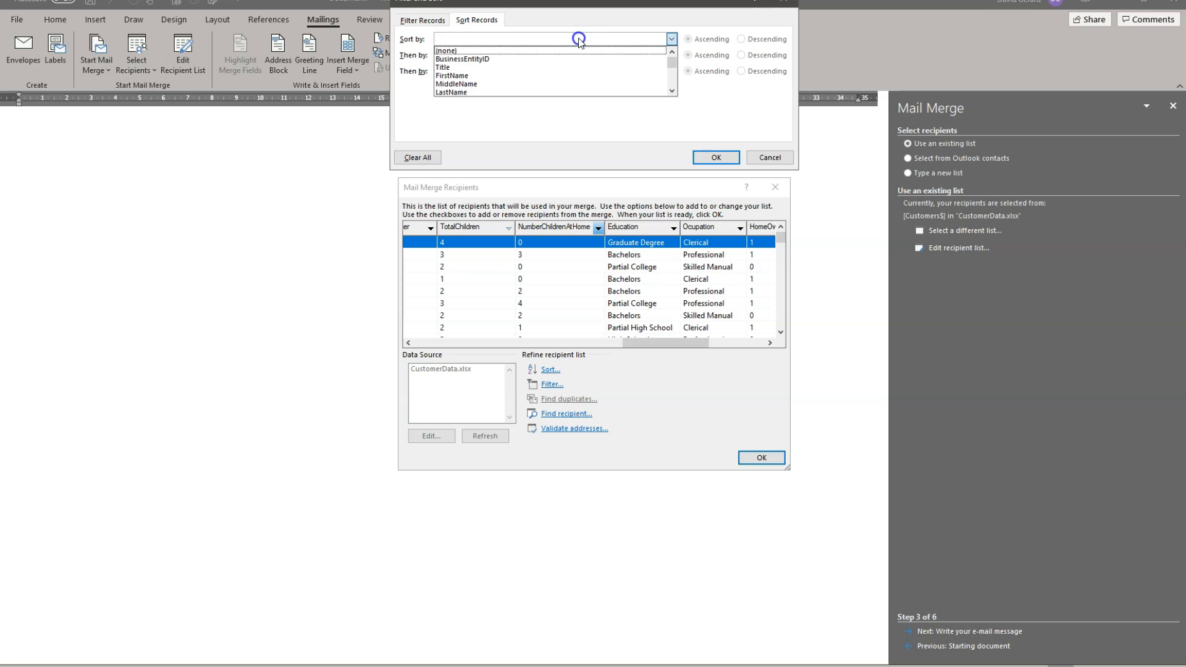
left_click(476, 76)
left_click(672, 55)
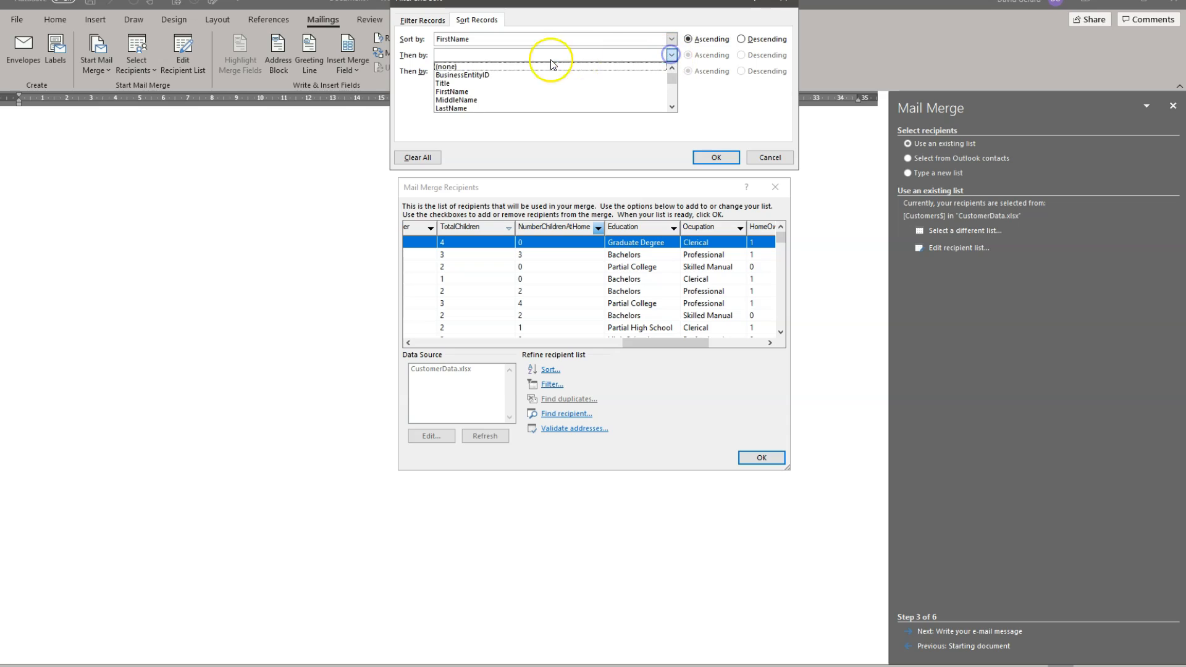
scroll(518, 92, "down", 2)
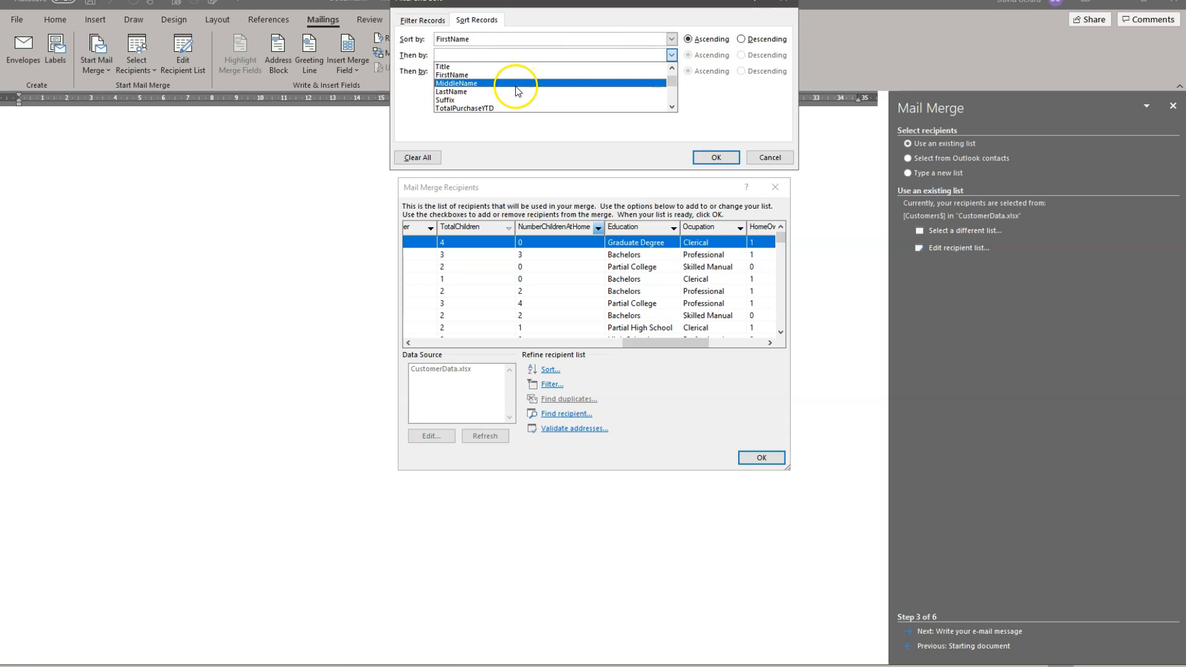
scroll(517, 93, "down", 4)
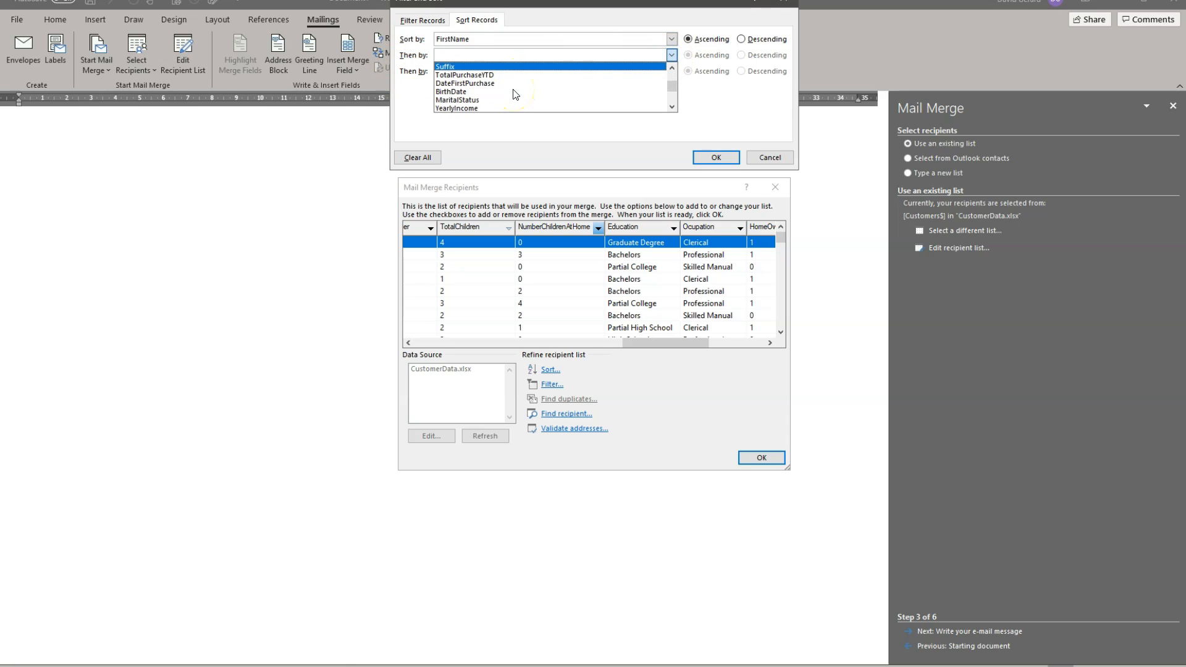
scroll(516, 94, "down", 1)
scroll(516, 94, "up", 6)
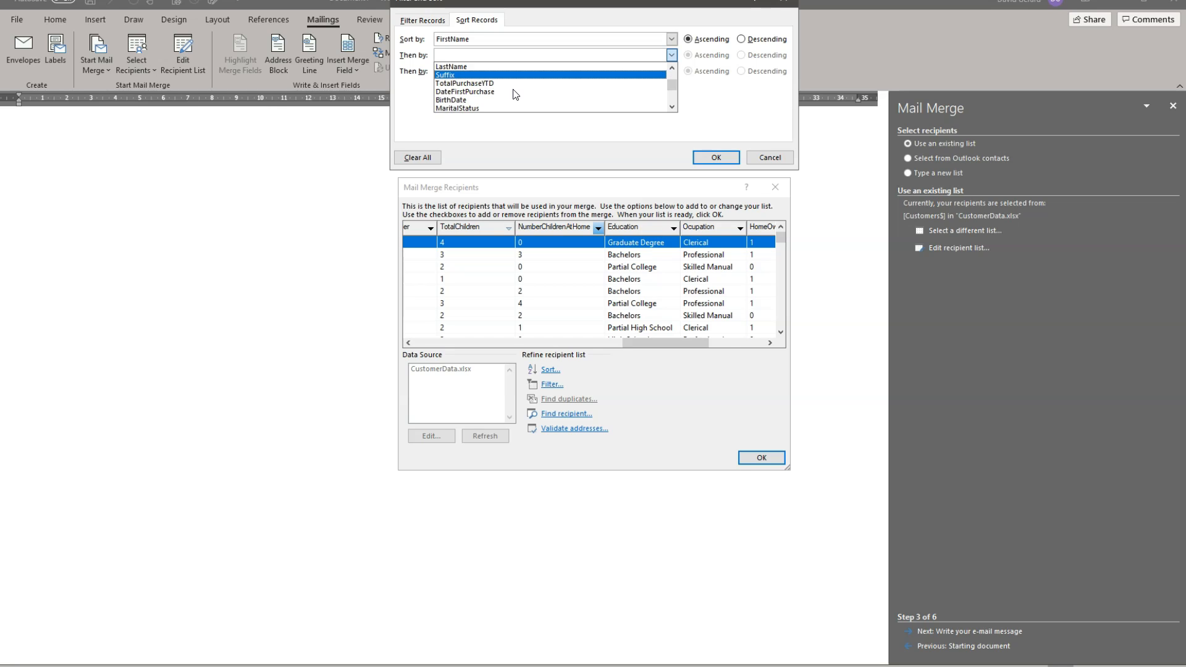
left_click(491, 99)
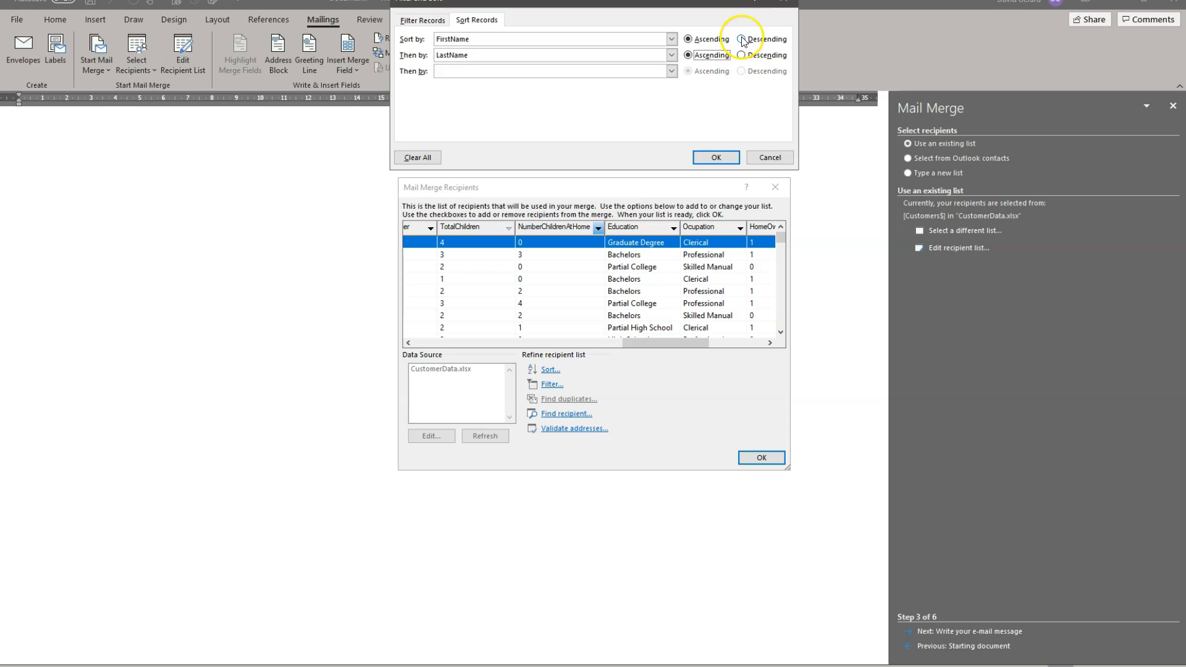
left_click(714, 159)
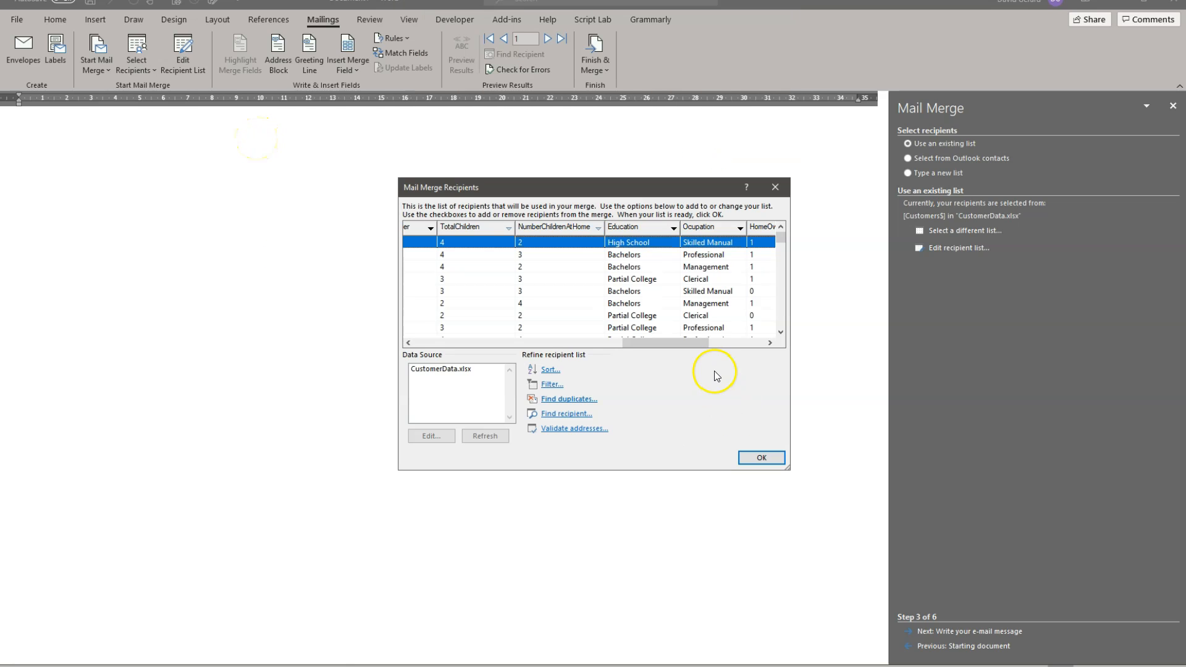
Step: Examine the recipient list's name columns and its recipient search and address validation options, leaving both without using them
left_click_drag(690, 346, 471, 348)
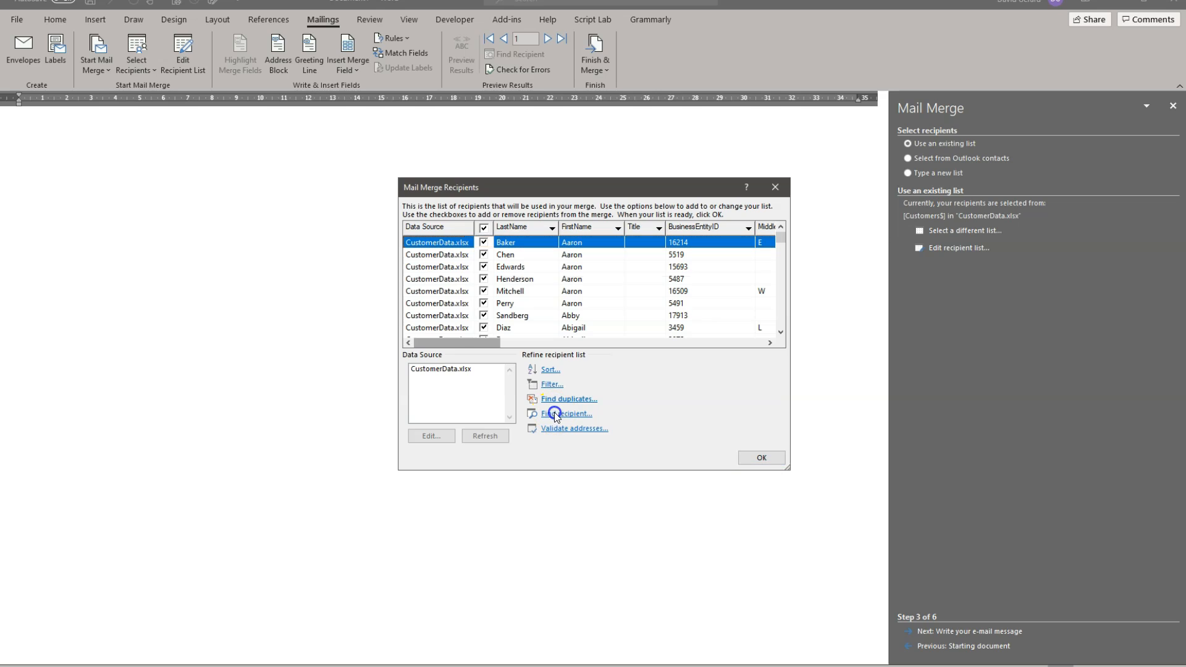
left_click(554, 414)
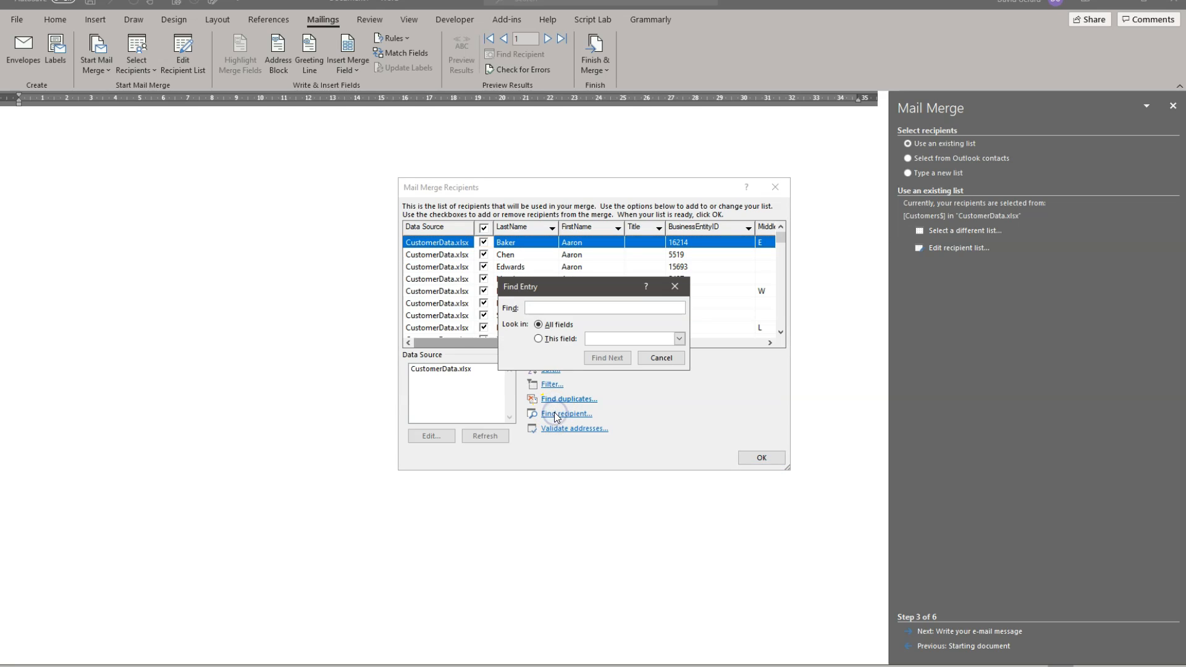
left_click(660, 358)
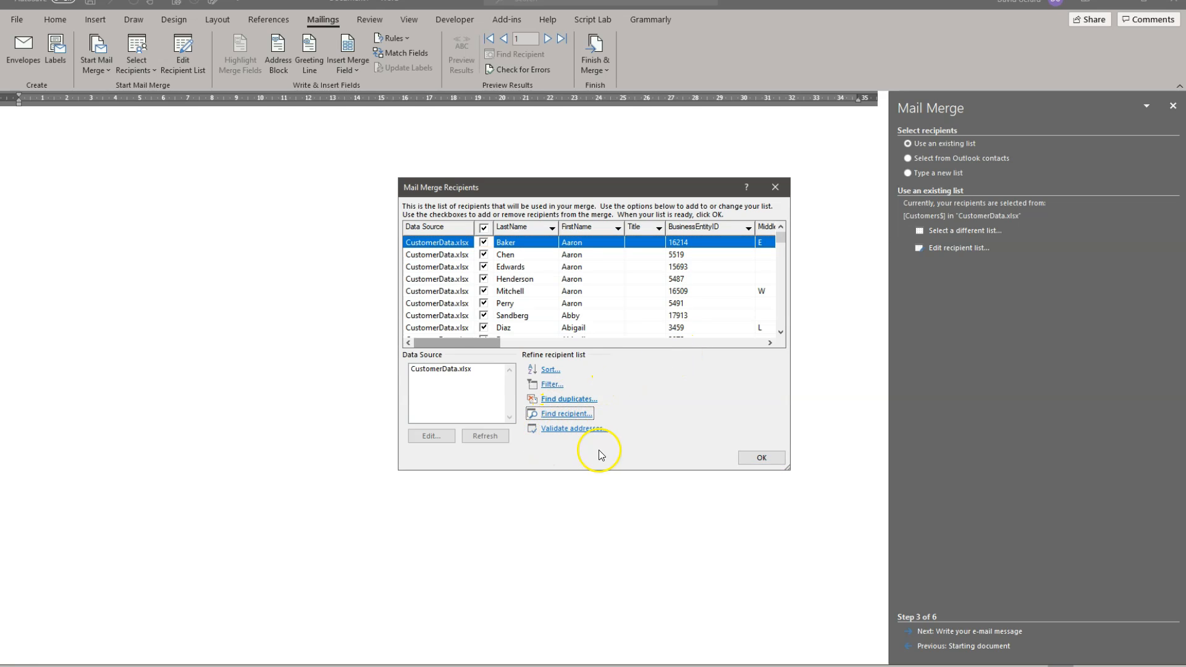
left_click(569, 429)
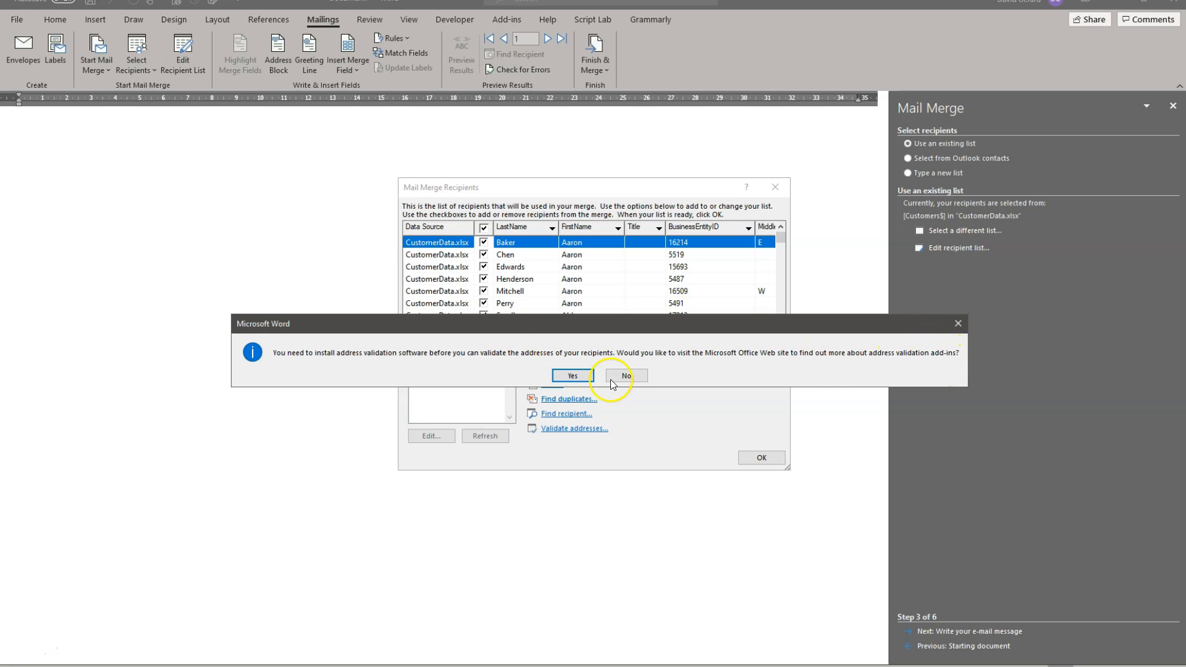
left_click(959, 323)
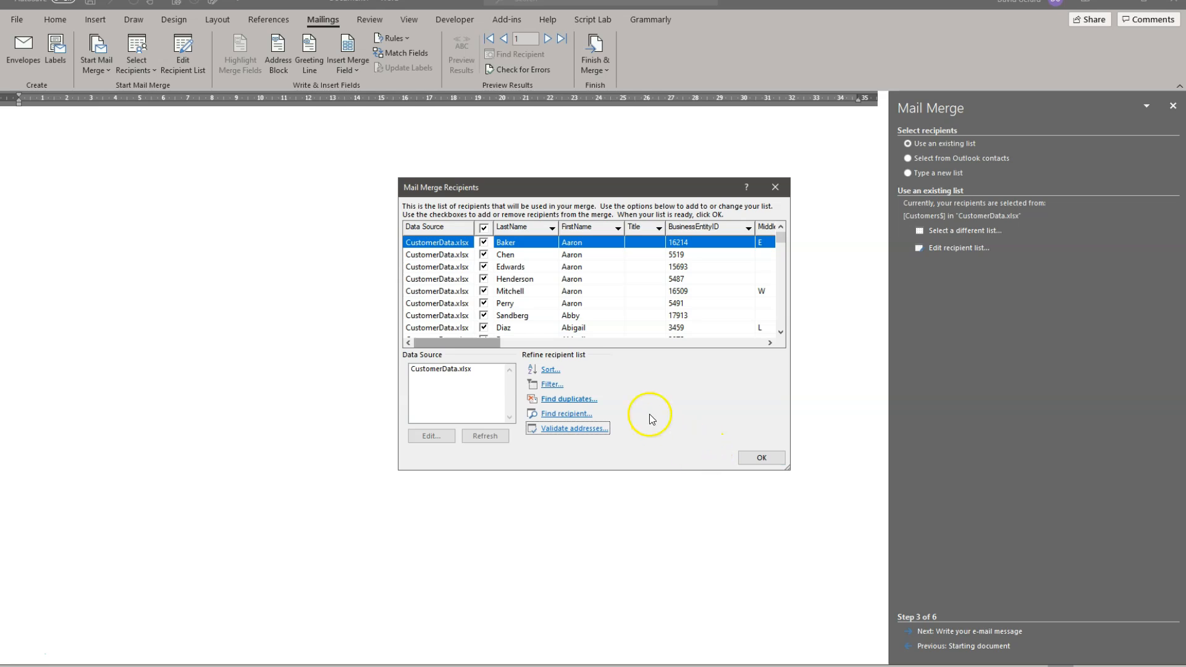
Step: Accept the refined recipient list and look through the merge fields available for insertion
left_click(766, 456)
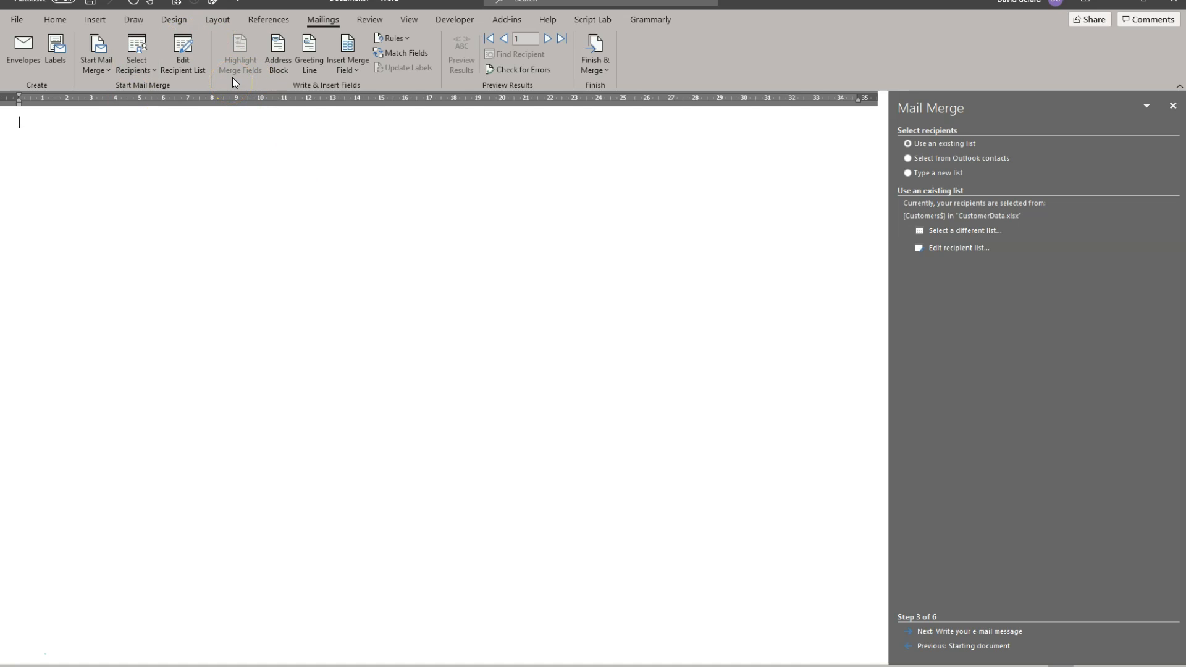
left_click(197, 76)
left_click(356, 65)
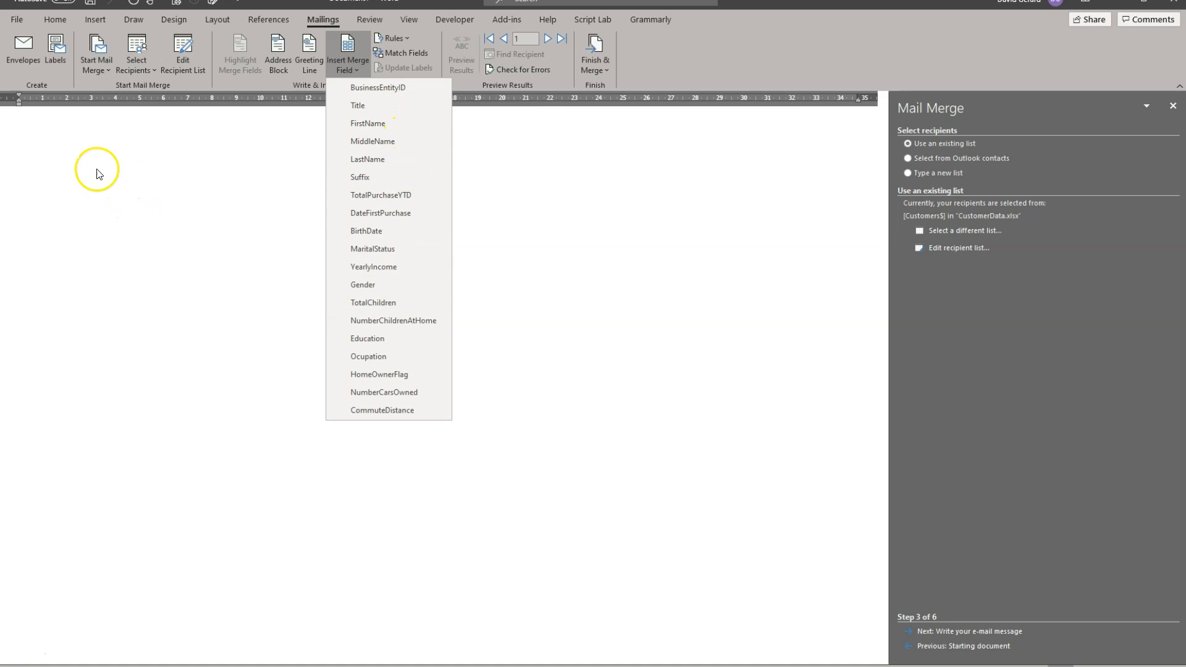
left_click(68, 167)
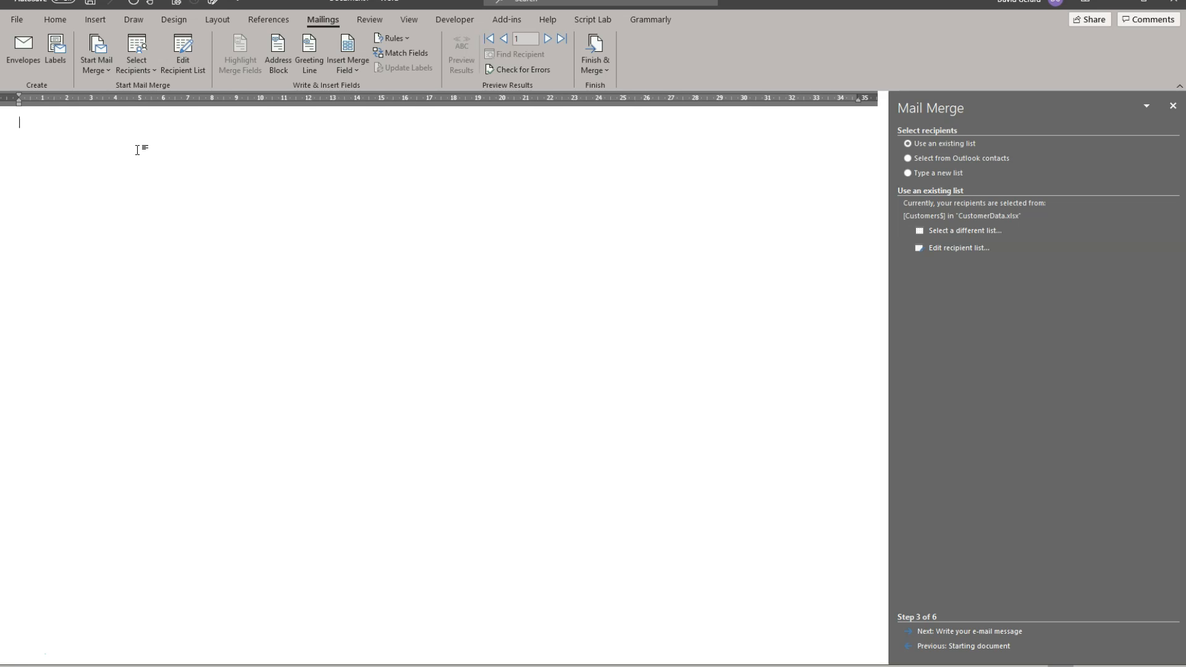
Step: Start the message with "Dear" followed by the FirstName merge field
type("Dear")
left_click(351, 66)
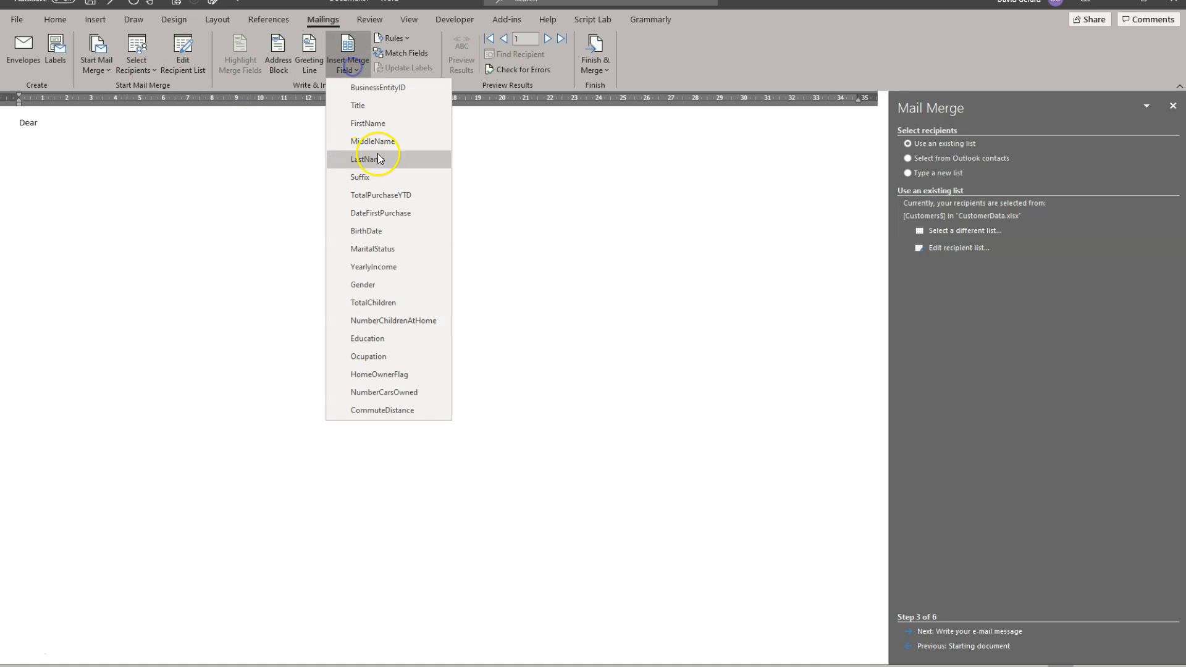
left_click(379, 124)
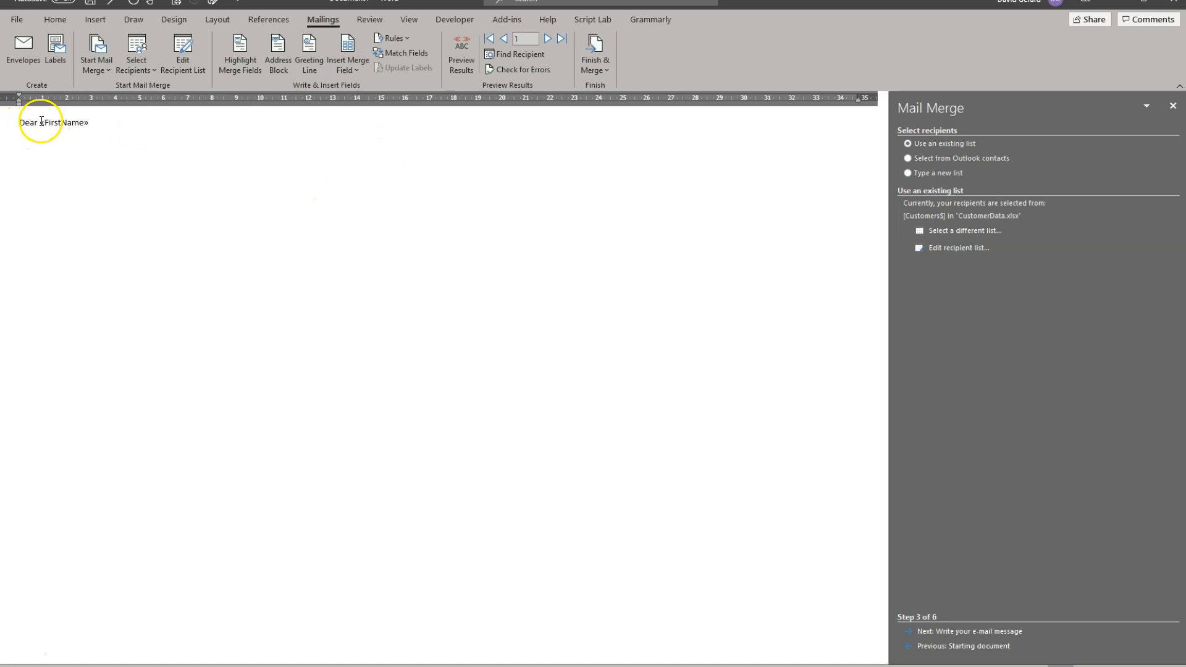
Step: Preview the merge results and browse through the recipient records to the last one, returning to the first record
left_click_drag(39, 124, 88, 126)
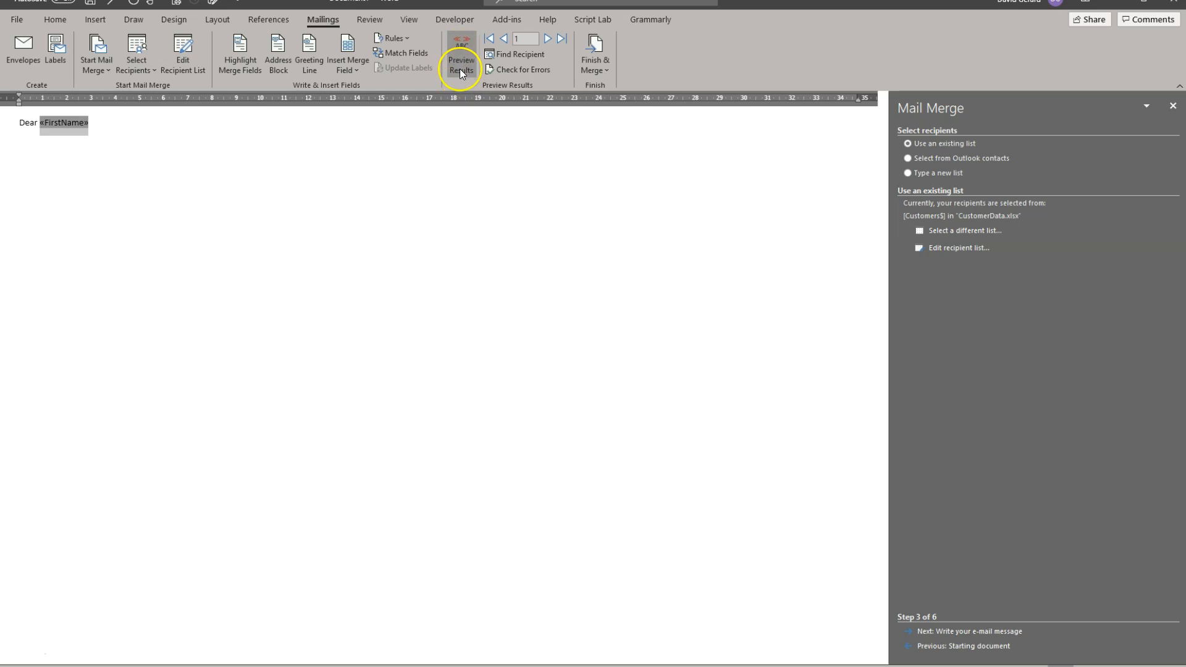
left_click(461, 49)
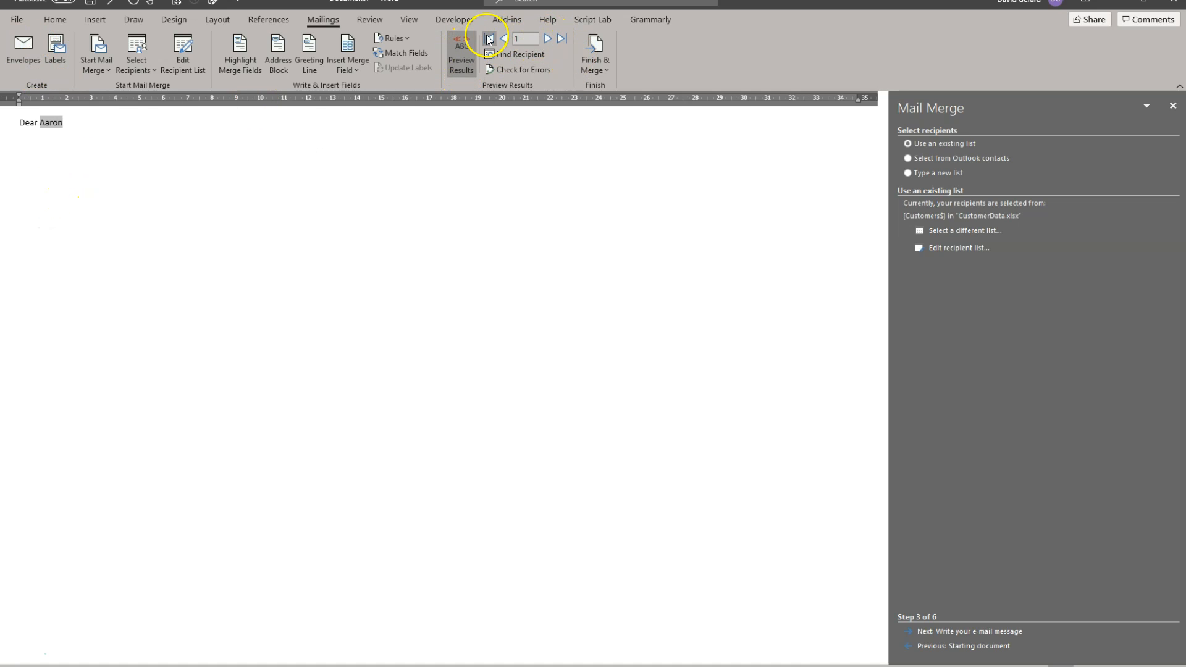
left_click(549, 39)
left_click(548, 39)
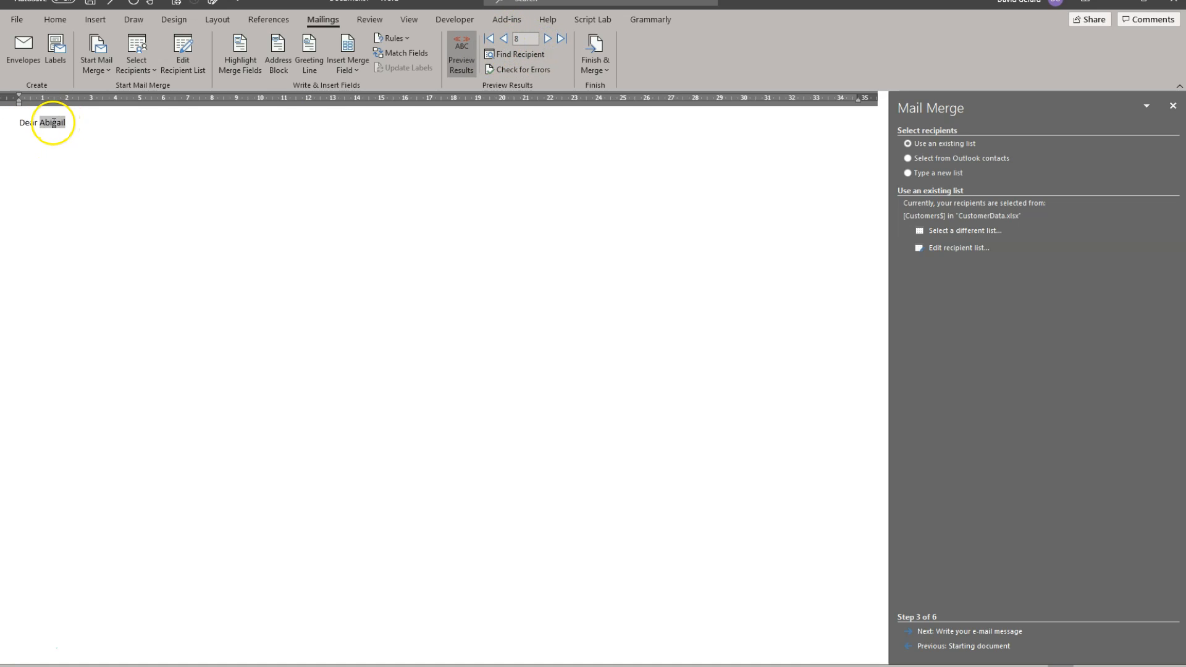
left_click(501, 40)
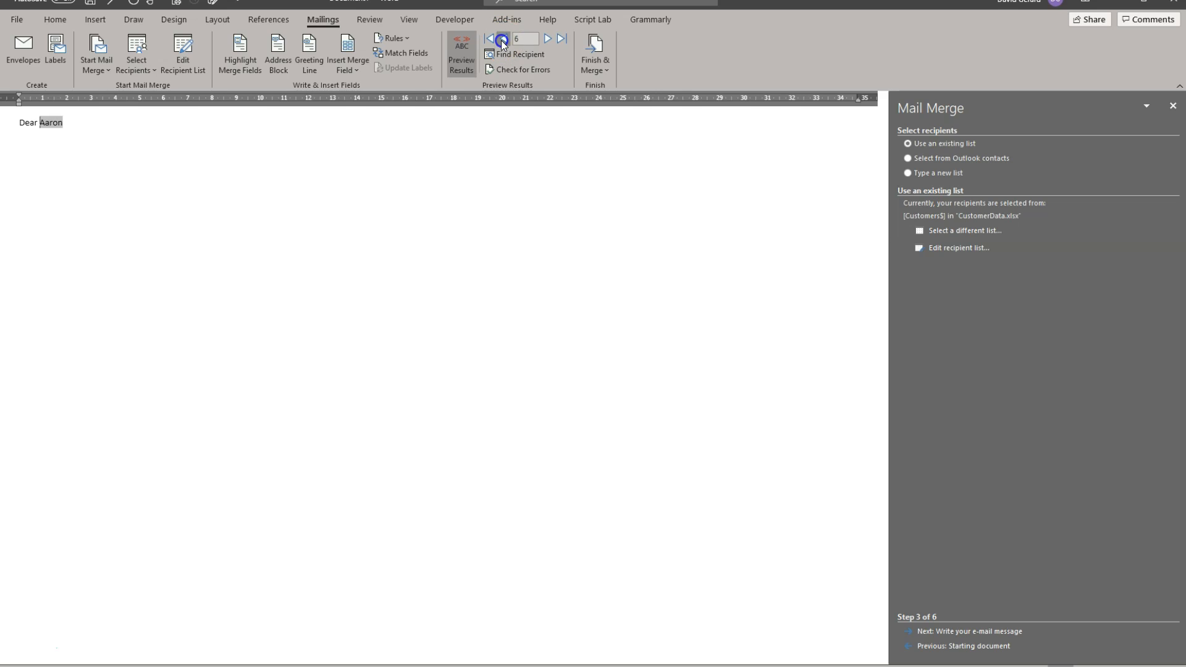
left_click(545, 42)
left_click(545, 42)
left_click(545, 42)
left_click(562, 38)
left_click(489, 38)
Step: Add a comma after the greeting's name field and place the cursor on a new line below it
left_click(86, 127)
type(",")
left_click(26, 647)
left_click(29, 151)
Step: Write "Since your first purchase in" in the message body, followed by the DateFirstPurchase merge field
type("Sind")
type("e your ")
type("first purchase in")
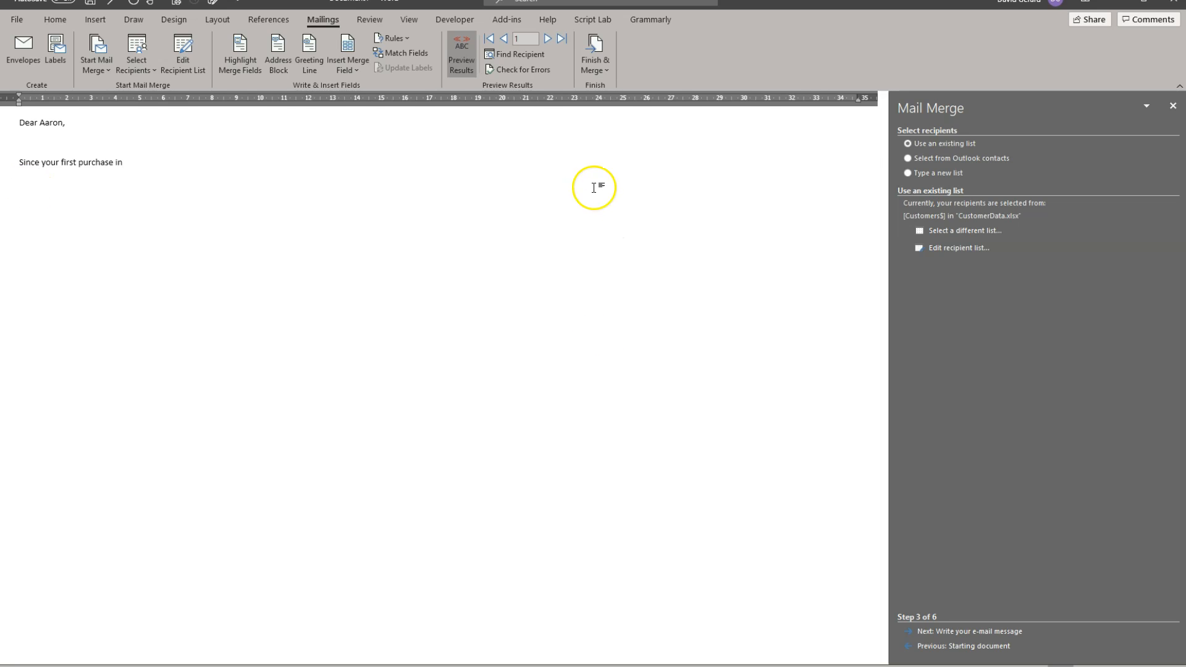
left_click(349, 71)
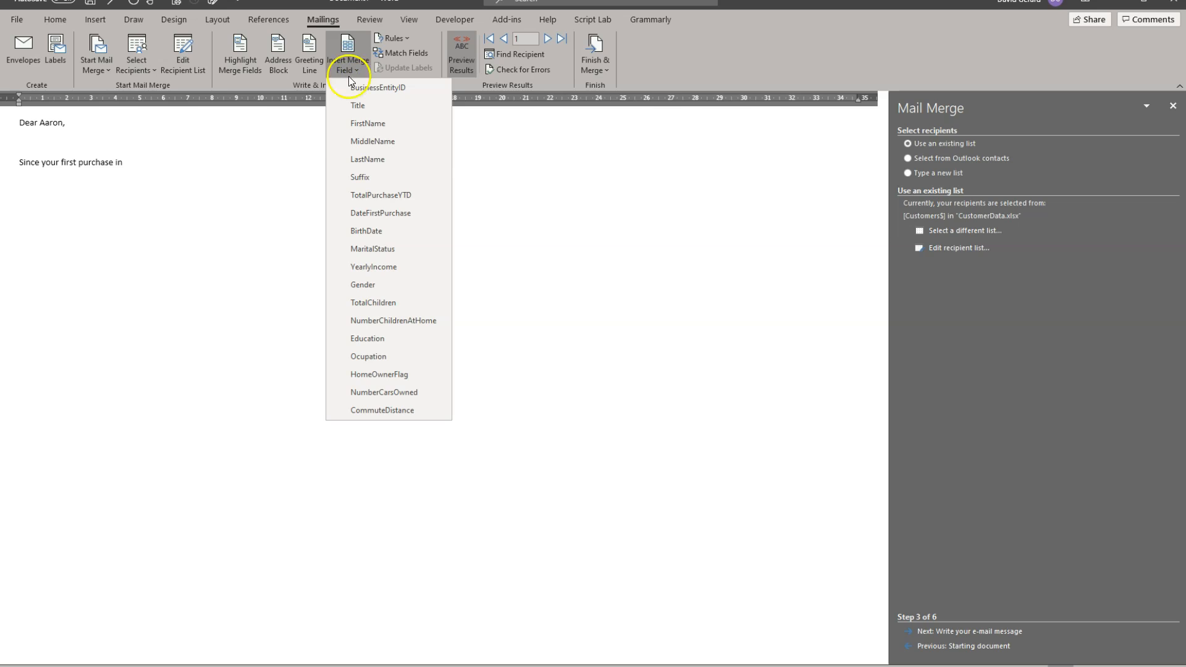
left_click(385, 215)
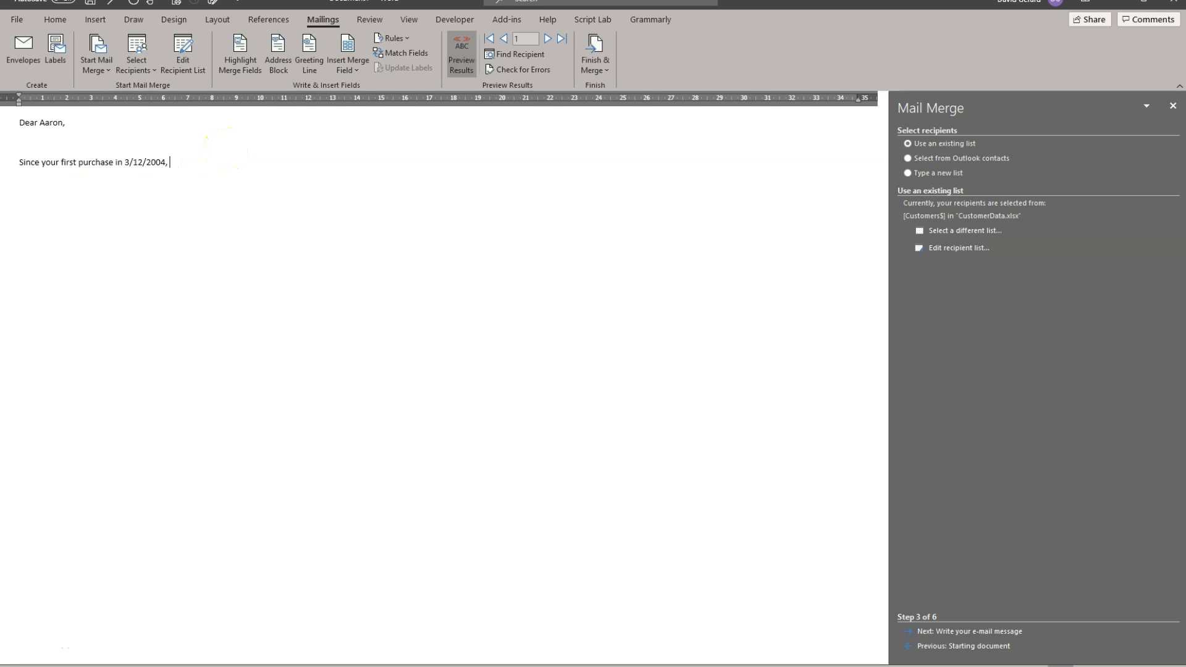
Step: Continue the sentence after the purchase date with ", we have come up with new products that could interest"
type(", we have come up with new produ")
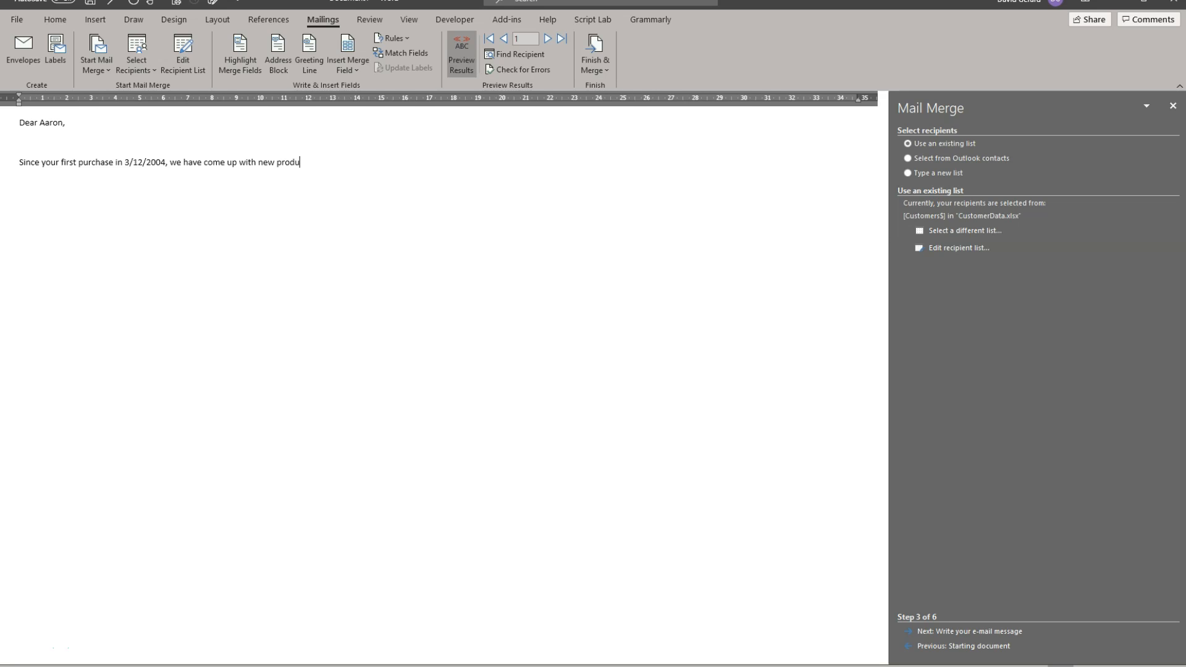
type("that could int")
type("eres")
key("BackSpace")
type("es")
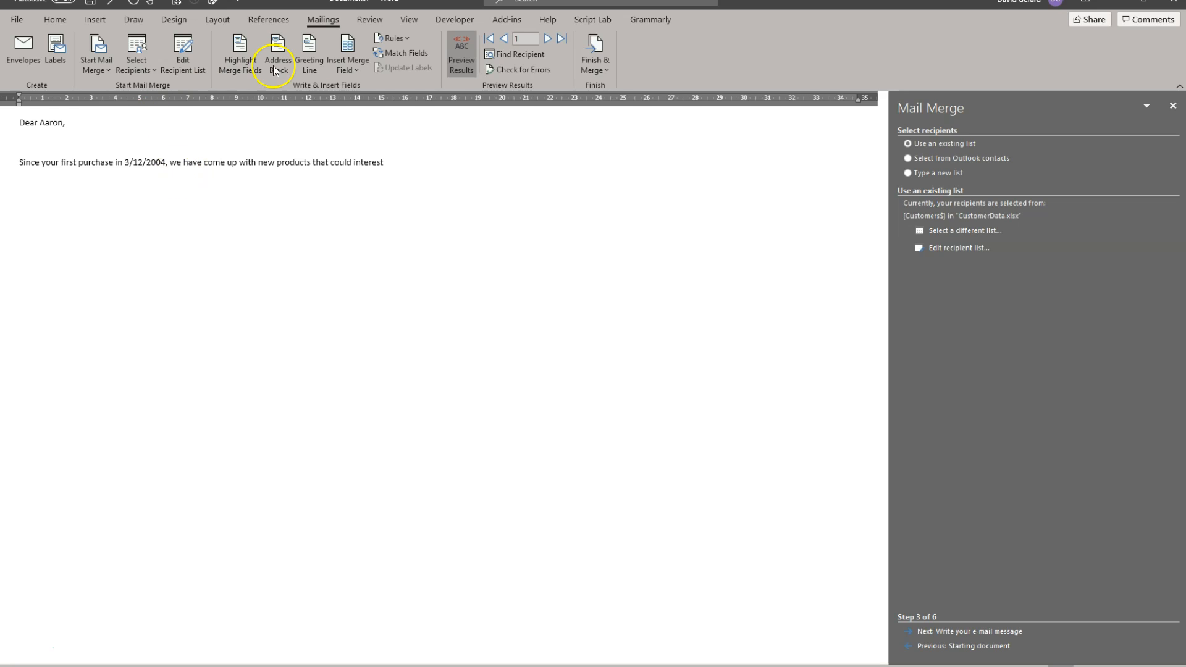
Step: Complete the sentence with "one of your", the NumberChildrenAtHome merge field, and "kids that are still at home."
left_click(349, 69)
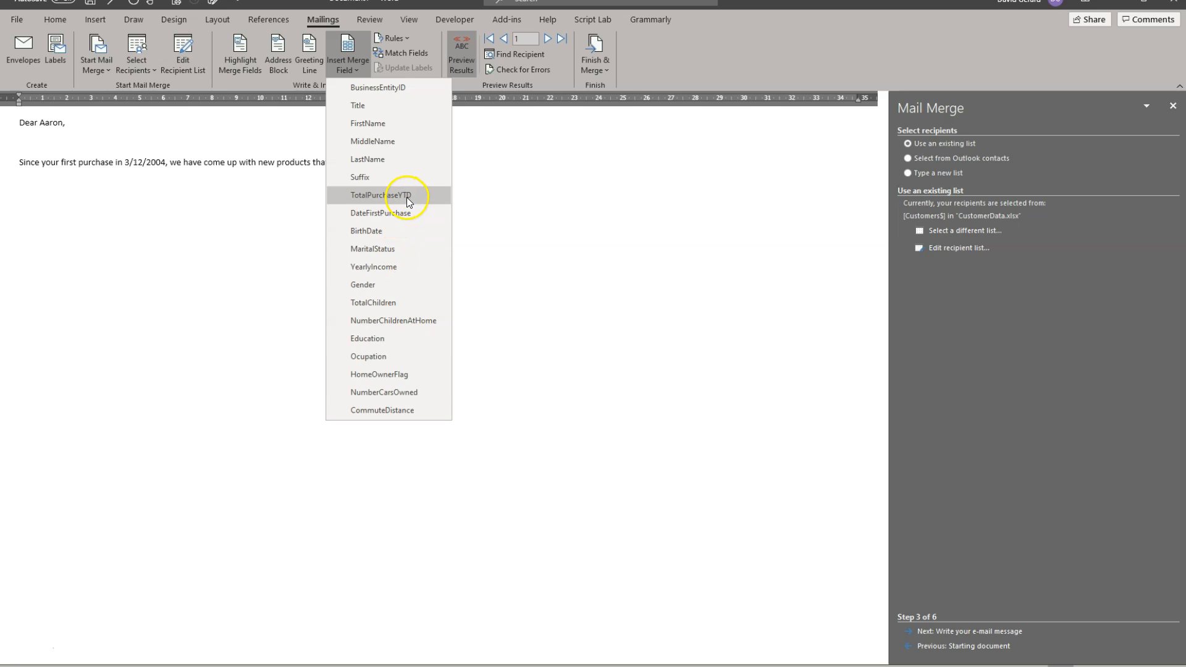
left_click(383, 322)
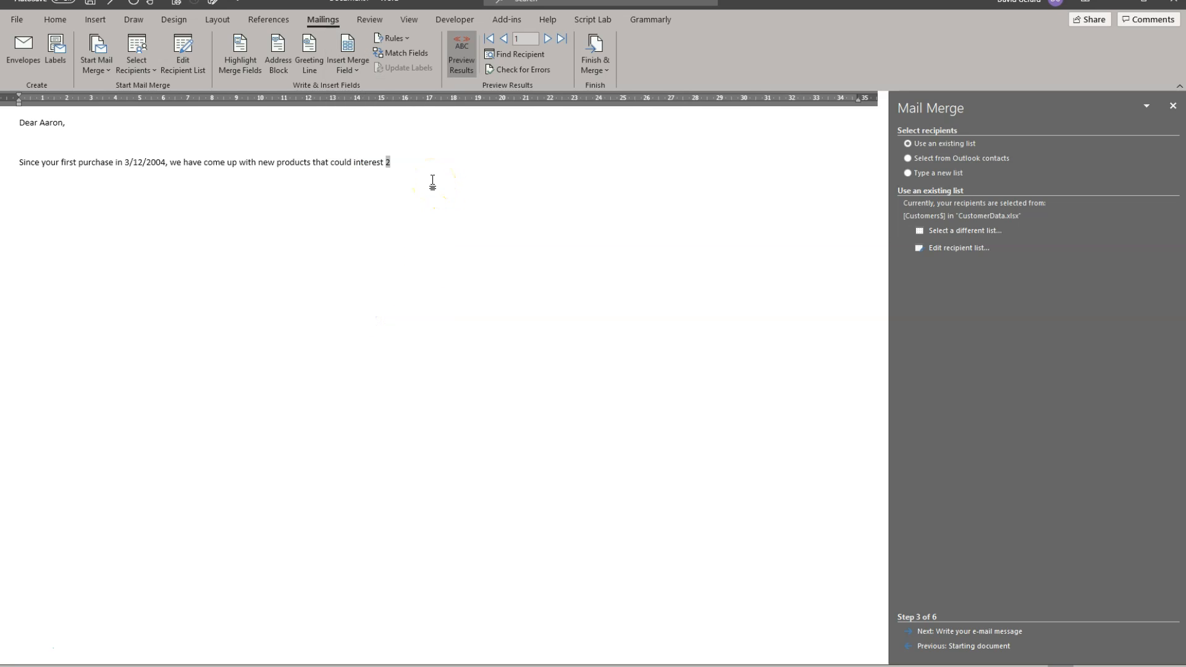
type("one of your 2 kids that a")
type("re still at home.")
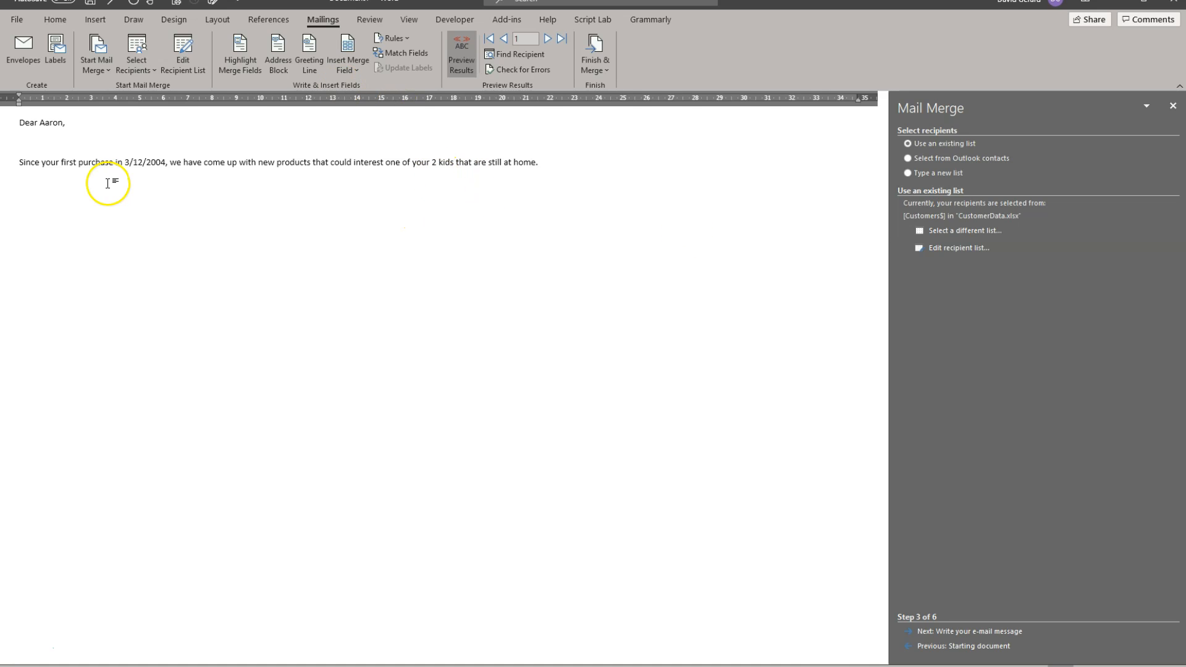
Step: Examine the merge fields behind the greeting name, purchase date and number of children, and return to previewing results
left_click(462, 53)
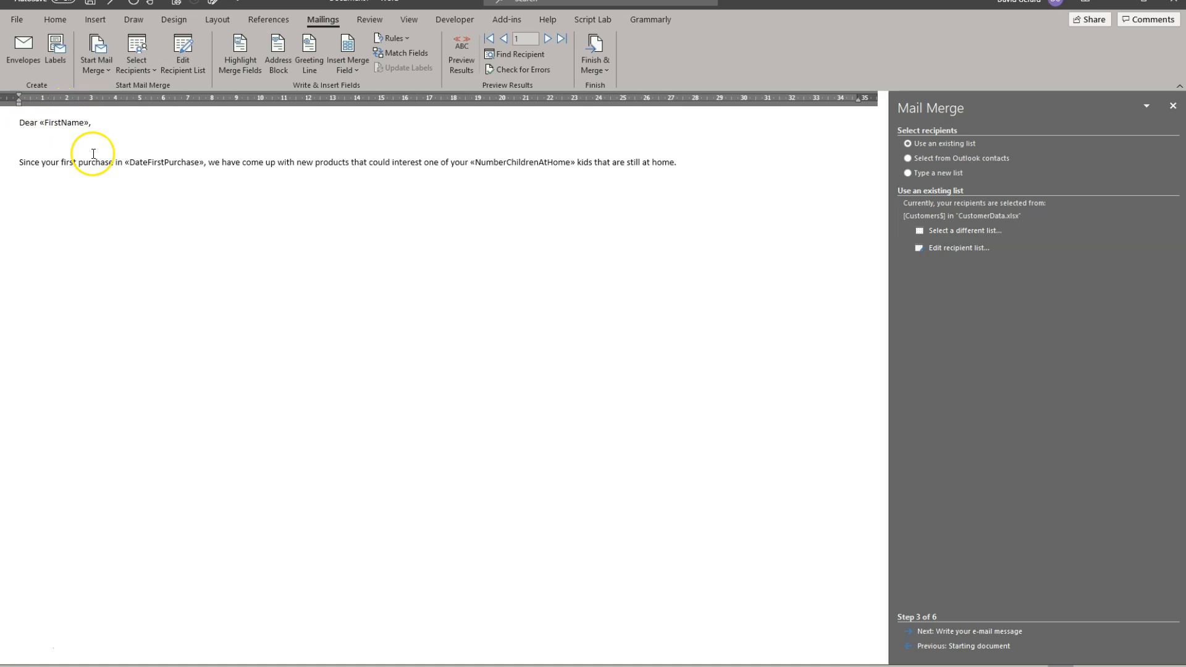
left_click(41, 123)
left_click(162, 163)
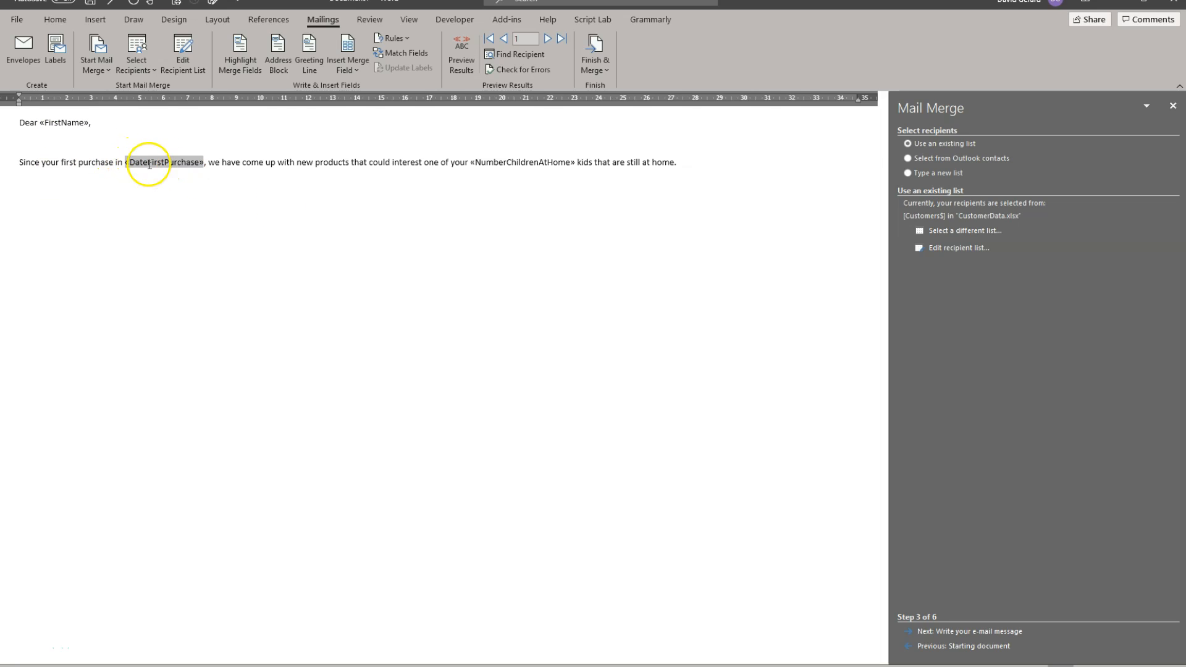
left_click(526, 162)
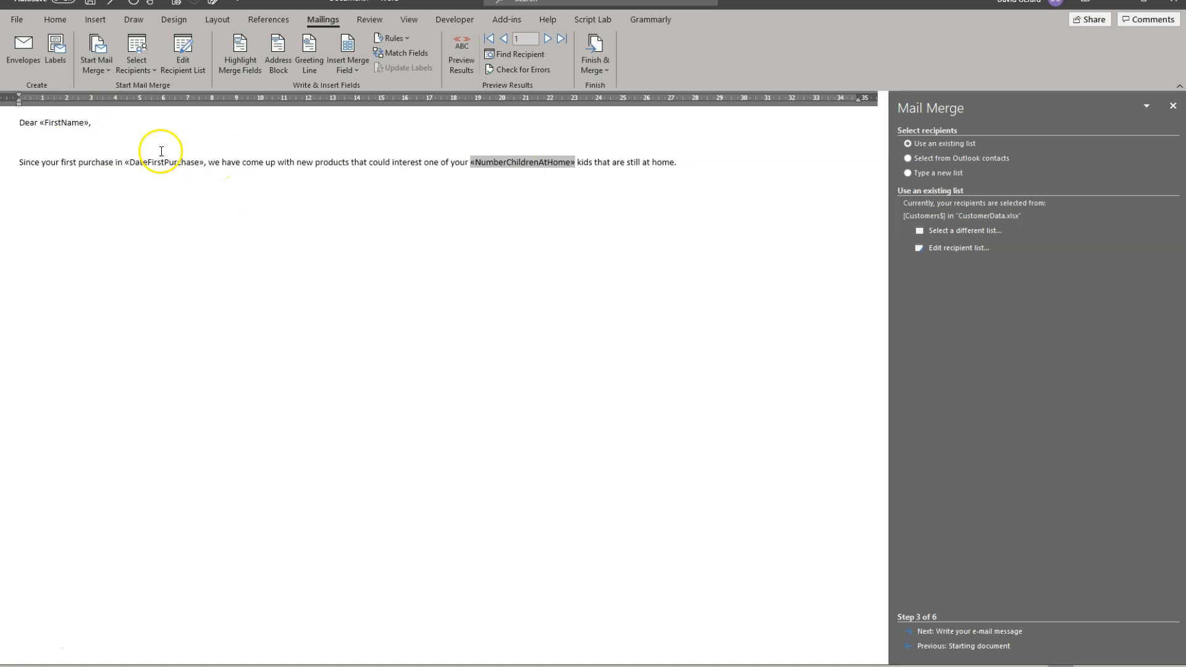
left_click(463, 48)
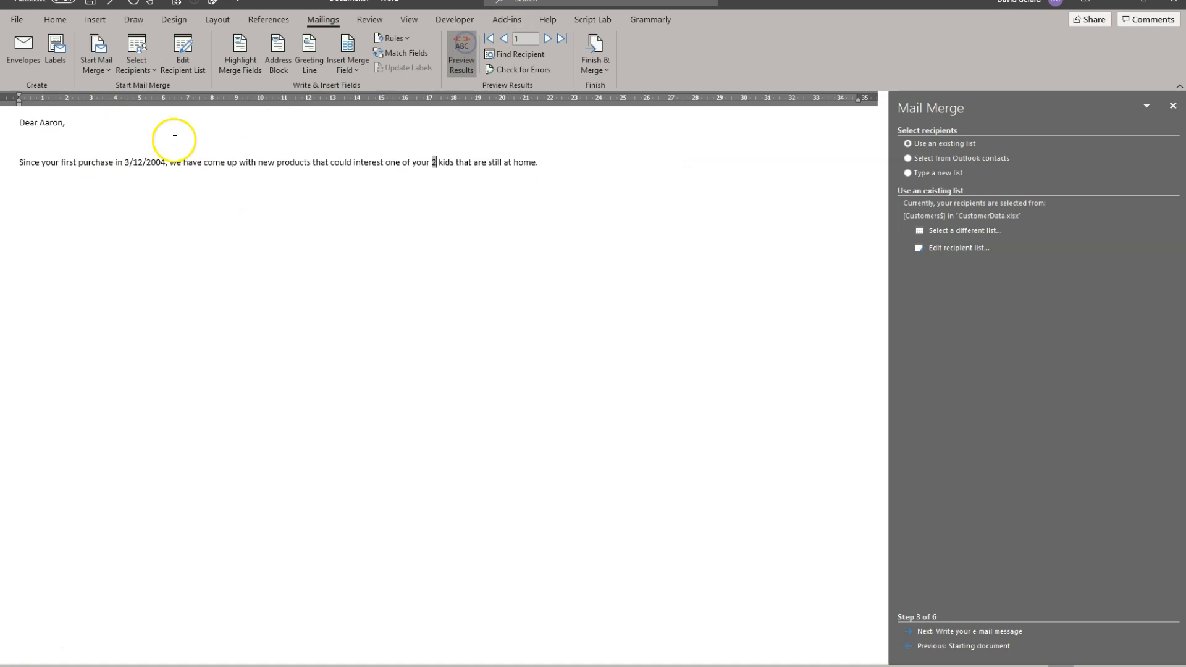
Step: Preview the message for several successive recipients and return to the first record
left_click(546, 37)
left_click(504, 37)
left_click(550, 38)
left_click(550, 39)
left_click(550, 38)
left_click(550, 38)
left_click(550, 38)
left_click(549, 38)
left_click(550, 38)
left_click(549, 38)
left_click(549, 39)
left_click(549, 38)
left_click(550, 38)
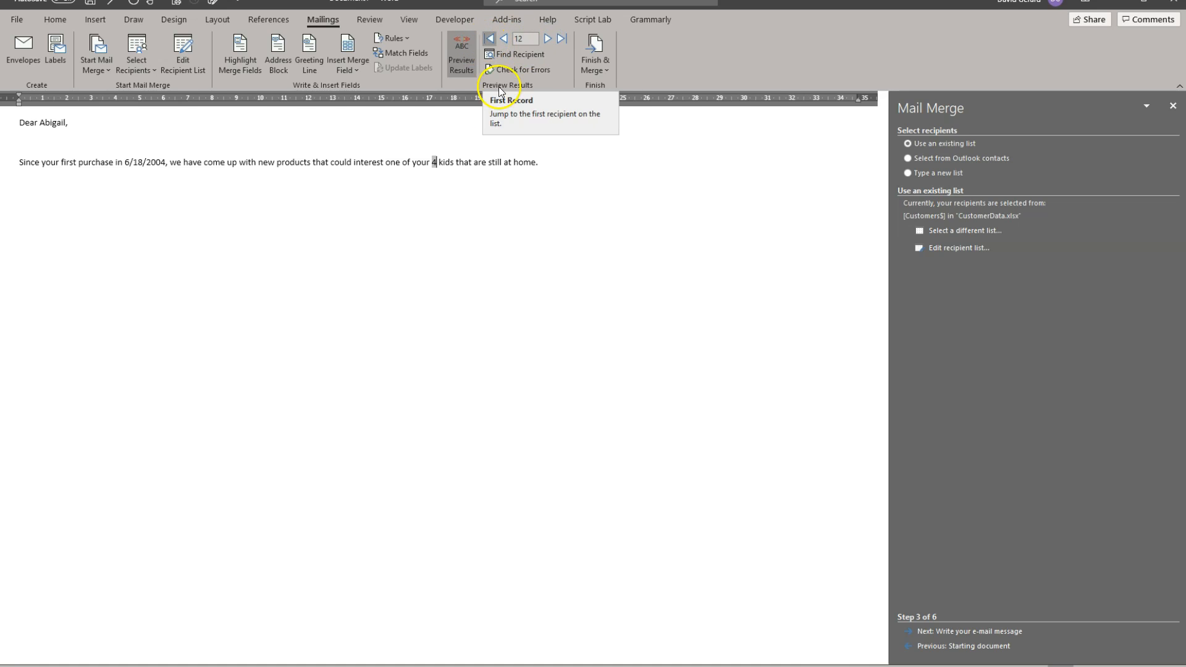
left_click(394, 38)
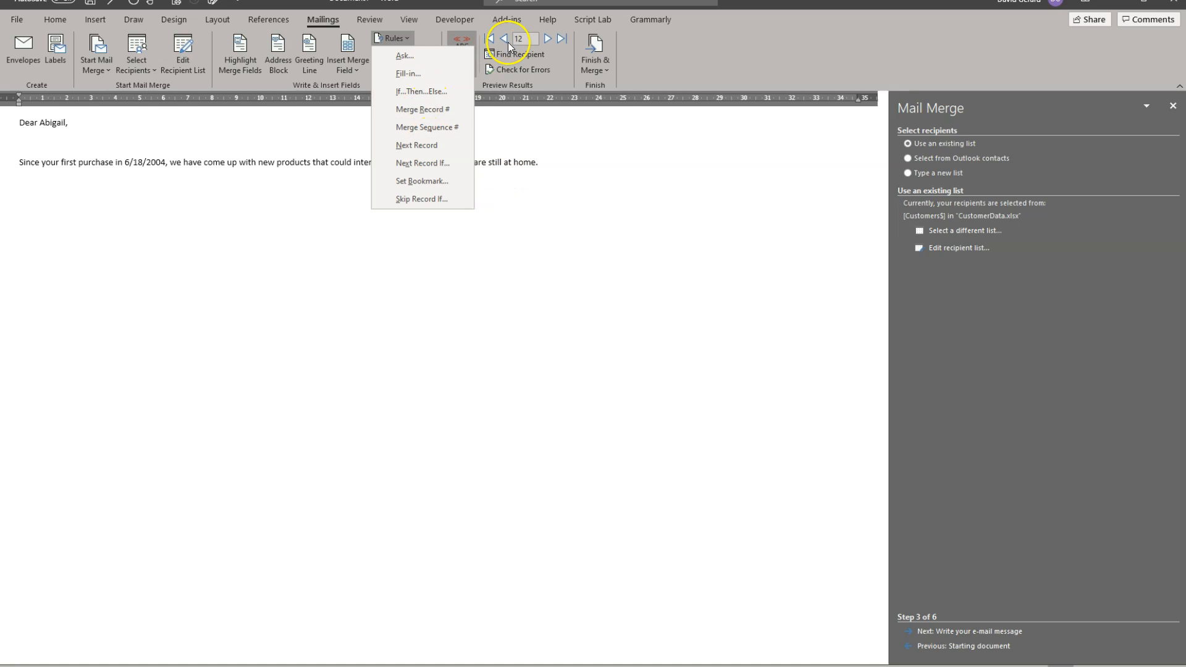
left_click(489, 39)
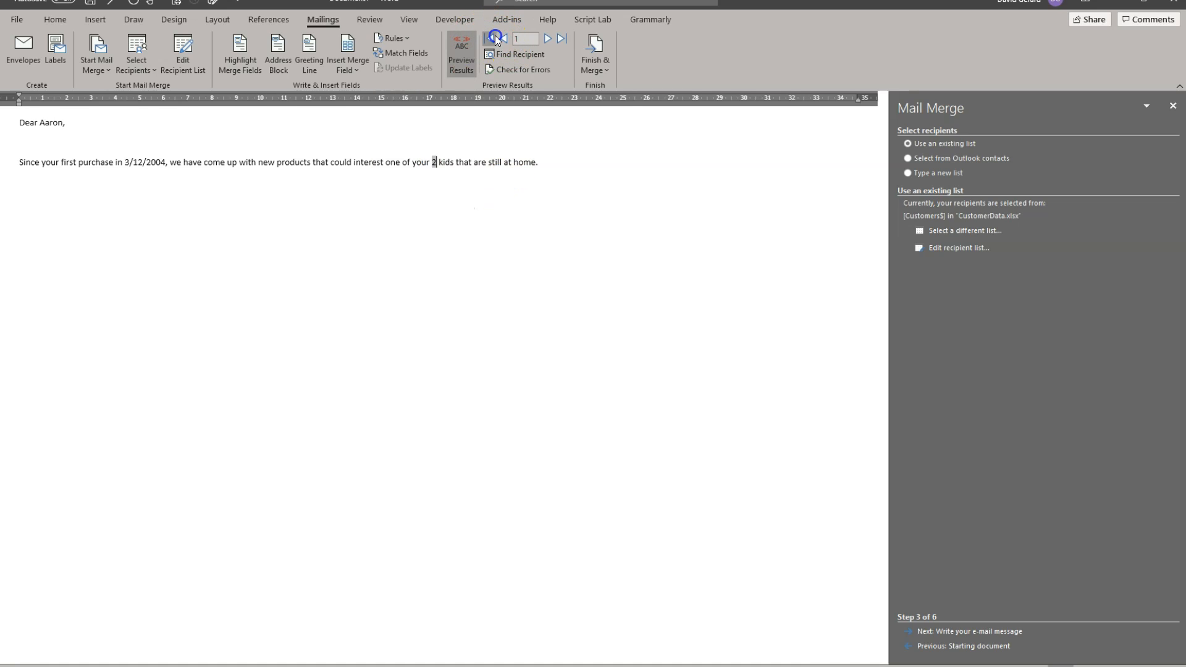
Step: Insert an If...Then...Else rule on a new line below the sentence, comparing Gender to supply either "T-shirt" or "dress"
left_click(546, 161)
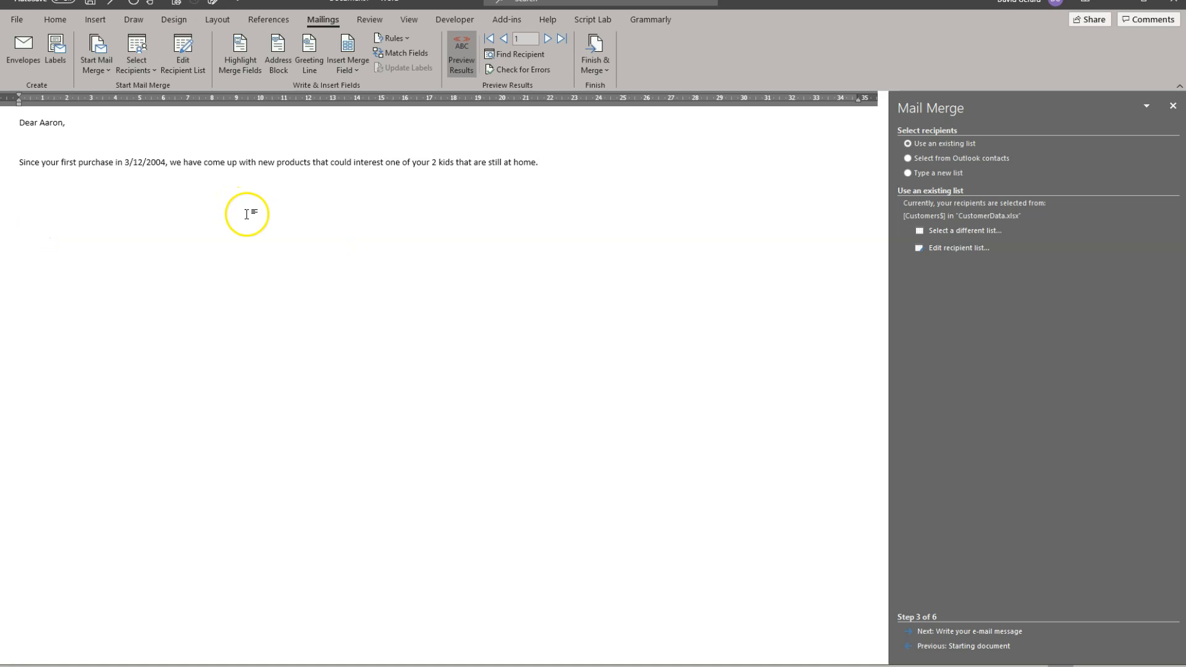
left_click(404, 39)
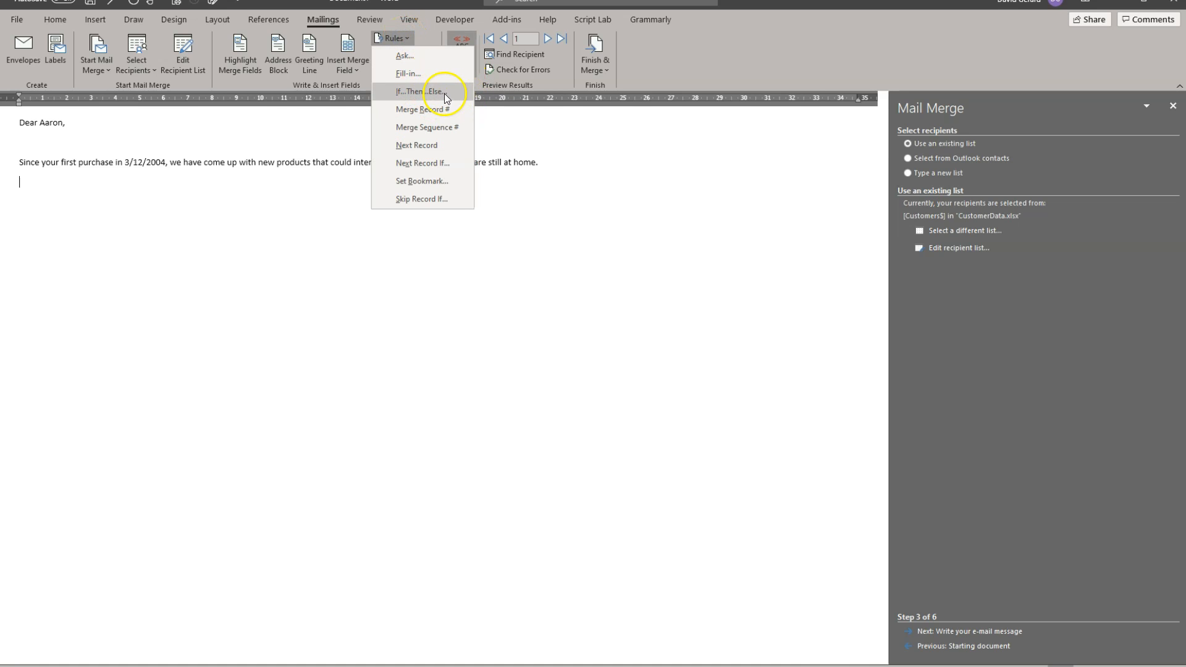
left_click(399, 91)
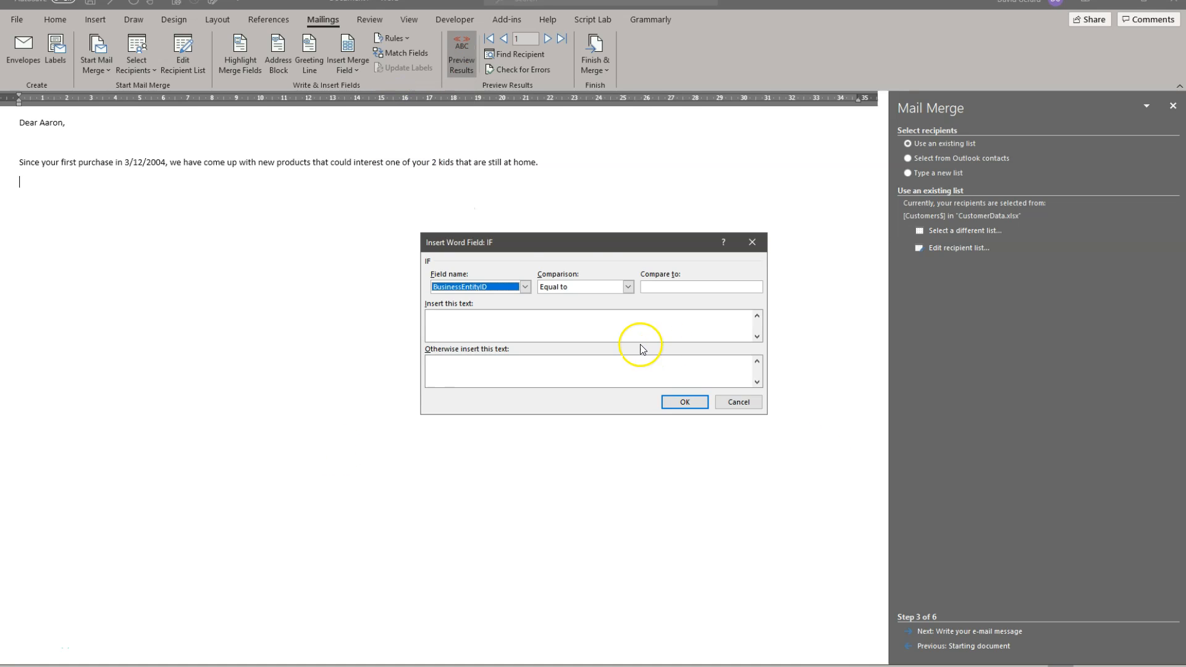
left_click_drag(624, 243, 536, 213)
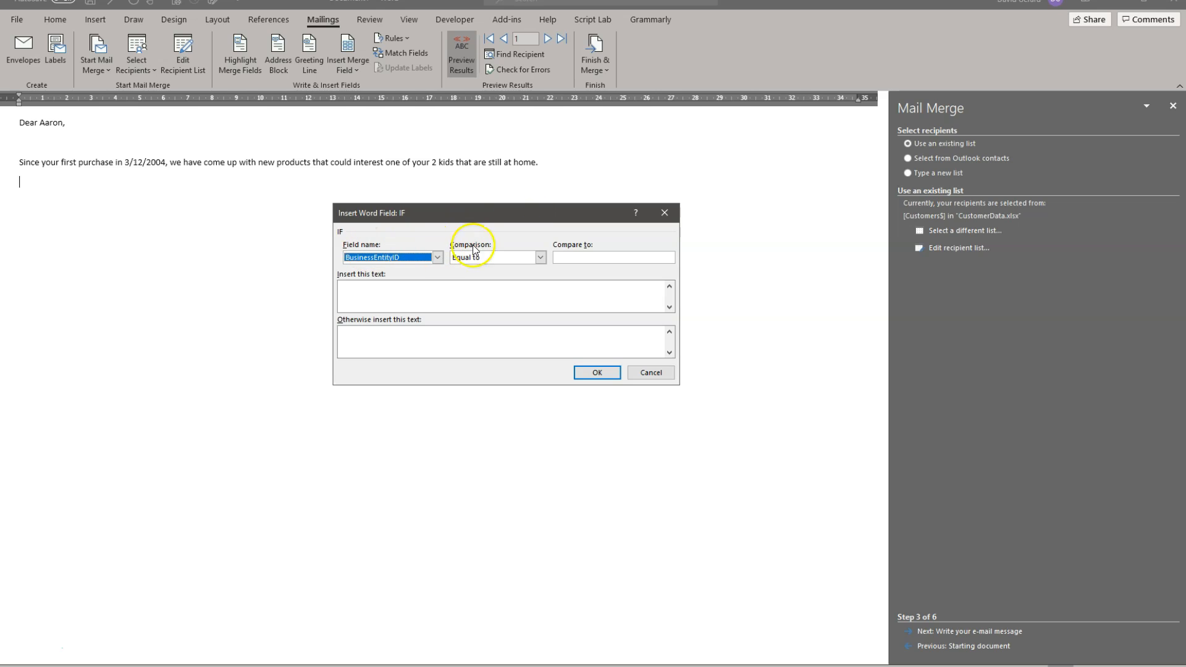
left_click(437, 257)
scroll(389, 291, "down", 1)
scroll(395, 298, "down", 2)
left_click(384, 312)
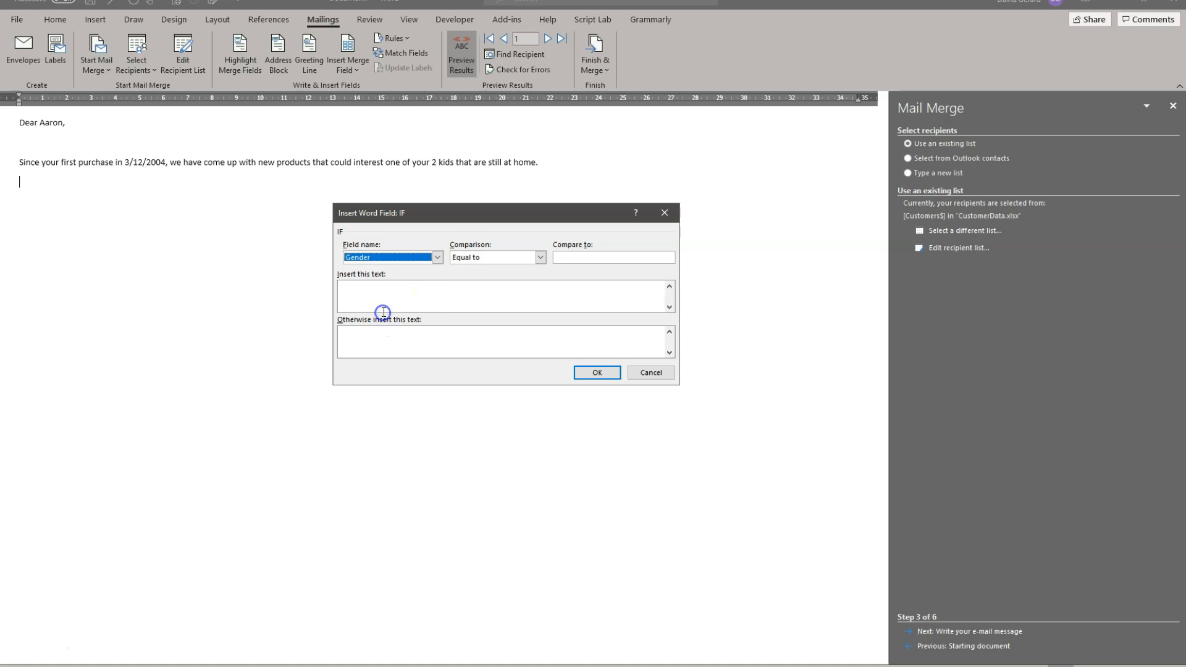
left_click(572, 257)
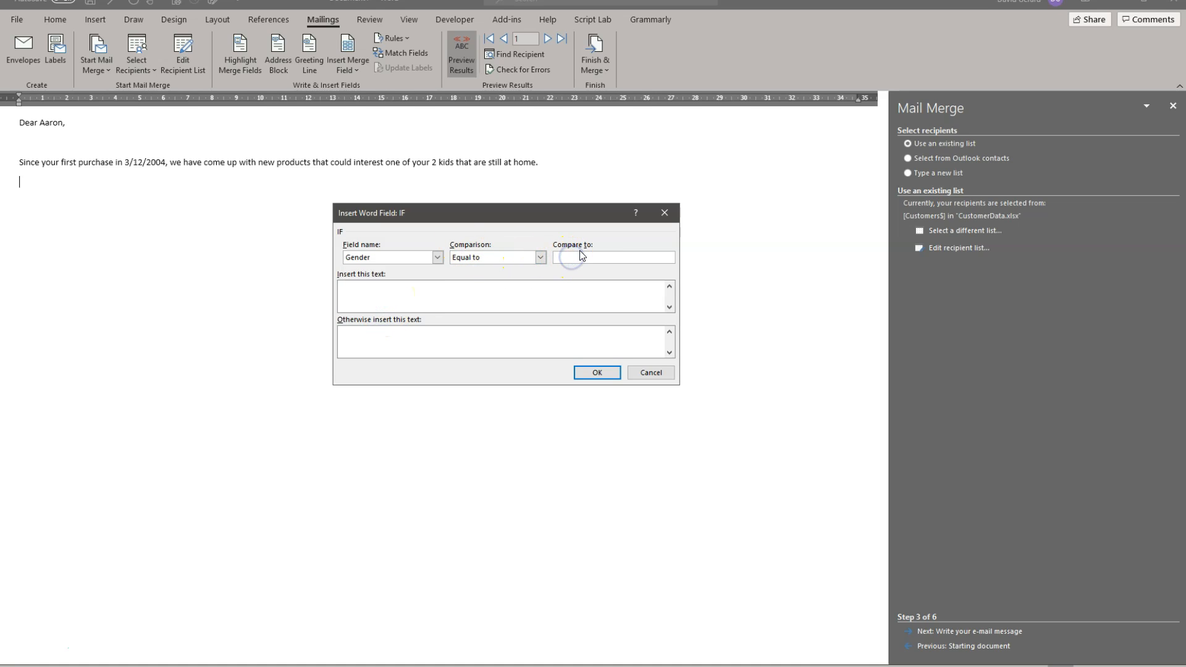
left_click(449, 296)
left_click(383, 341)
left_click(617, 371)
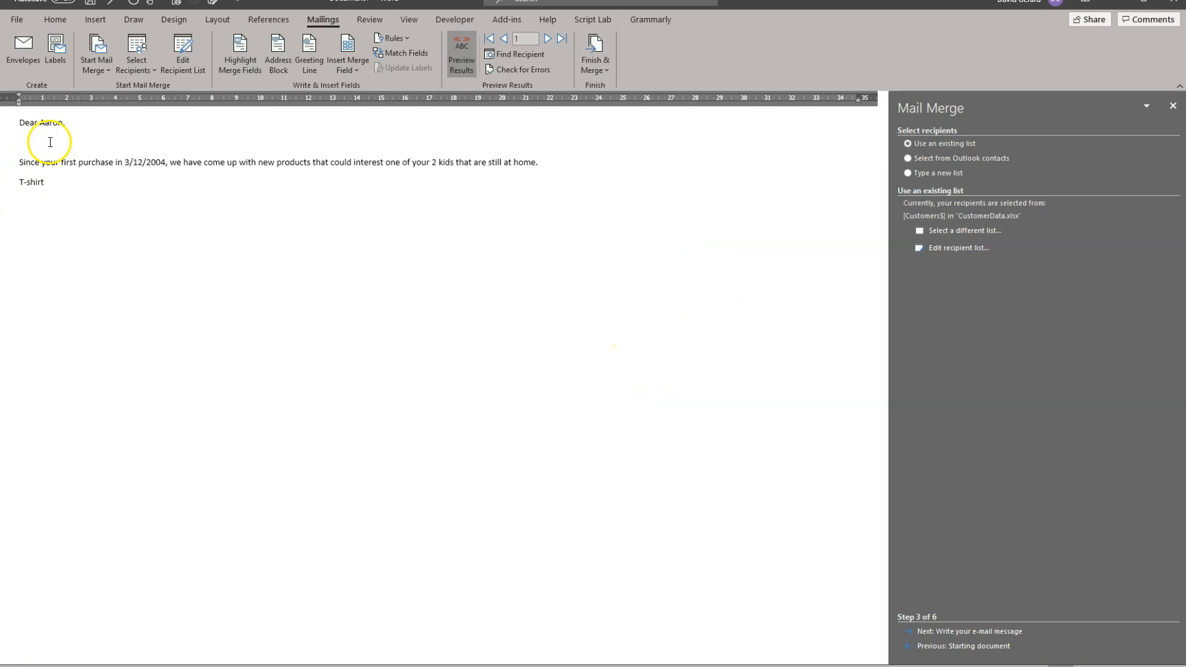
Step: Write "And for your next purchase we are happy to offer you a" in front of the gender rule's field
left_click(16, 181)
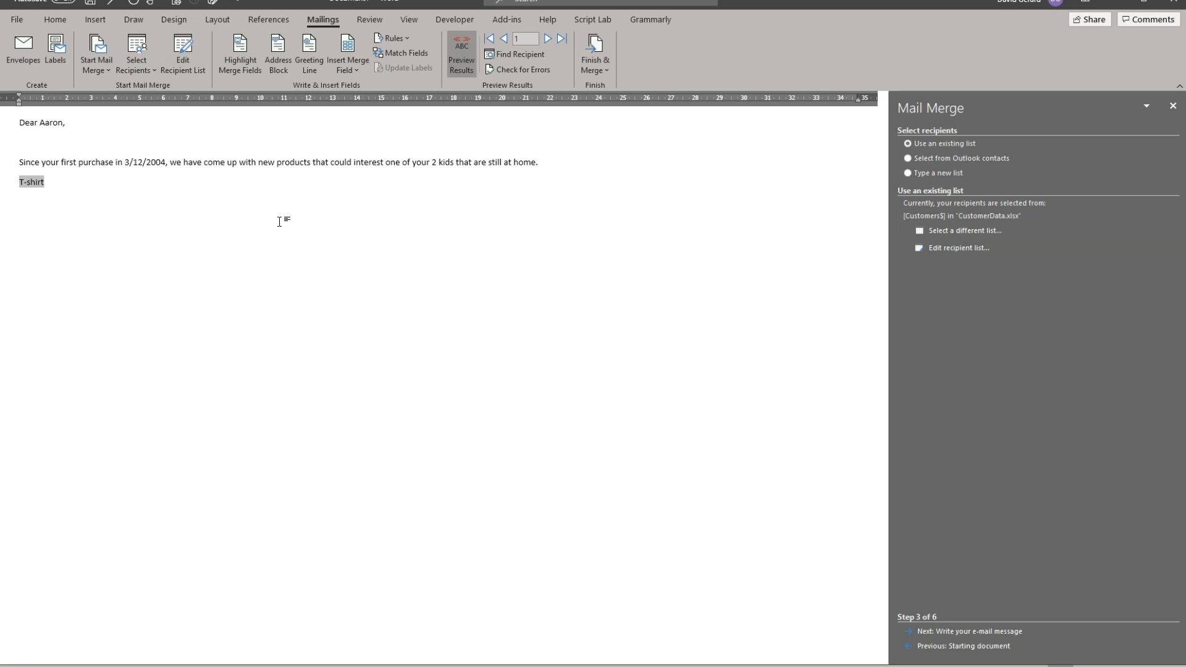
type("And ")
type("for your ne")
type("xt purchas")
type("e we a")
type("re happy ")
type("to ")
type("offer you ")
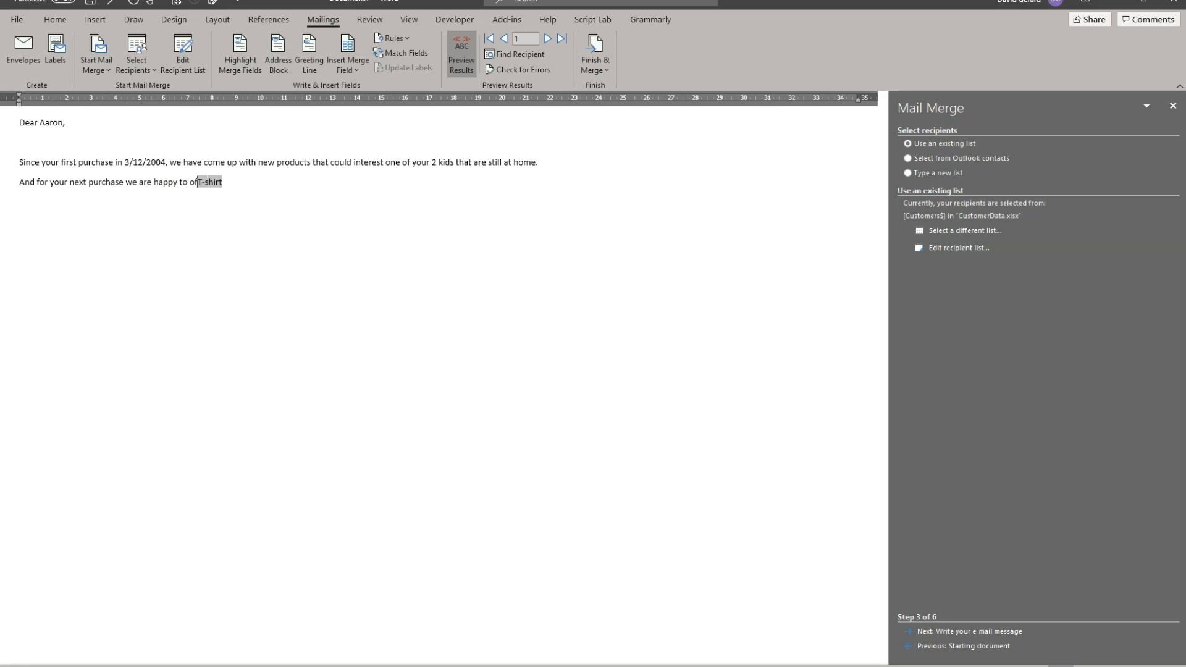
type("a")
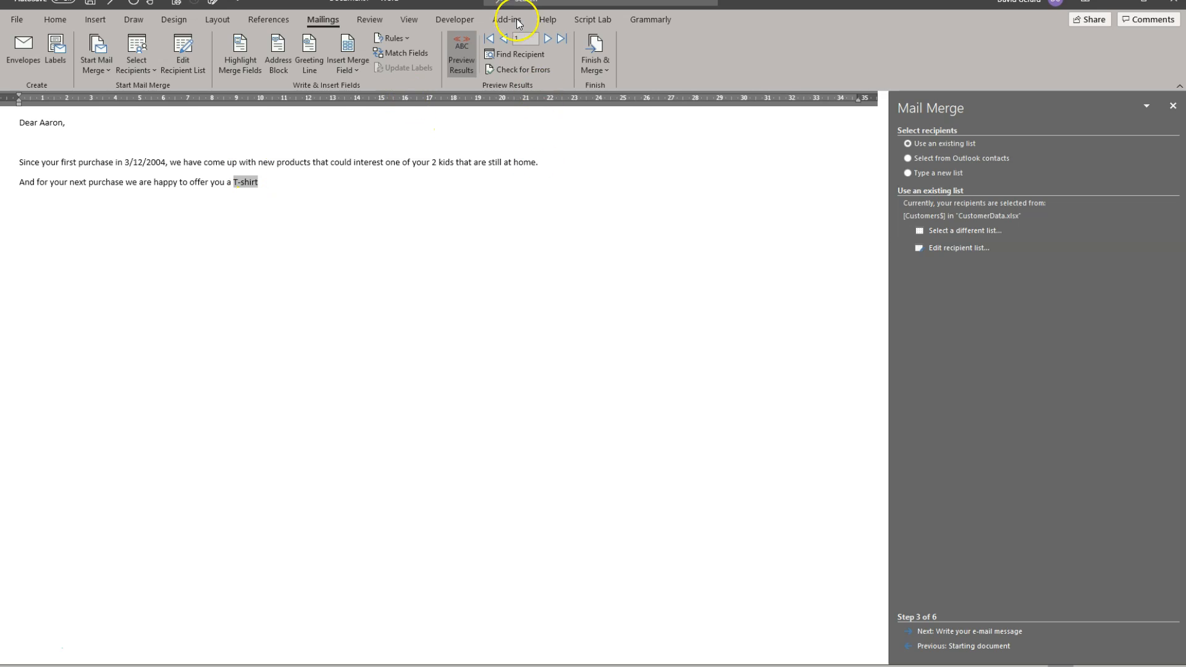
Step: Preview several recipients' messages up to record 9 to check which gift the gender rule offers
left_click(547, 38)
left_click(547, 38)
left_click(548, 38)
left_click(547, 38)
left_click(504, 38)
left_click(504, 38)
left_click(504, 38)
left_click(548, 39)
left_click(548, 38)
left_click(548, 39)
left_click(548, 38)
left_click(548, 38)
left_click(548, 39)
left_click(548, 39)
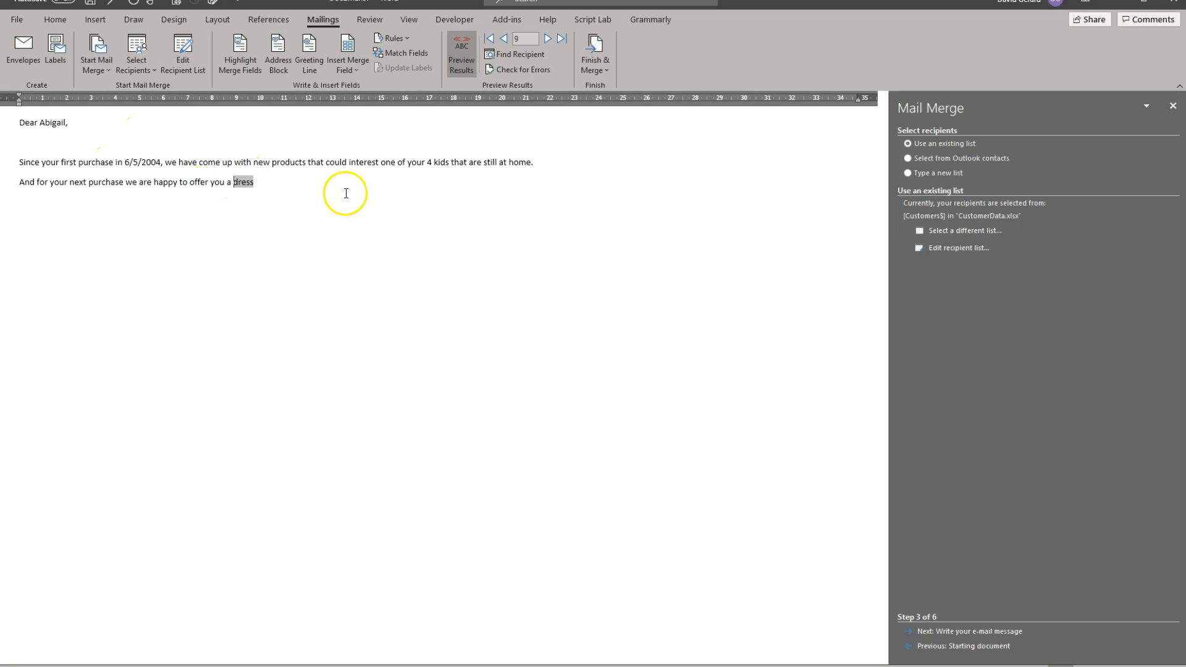
left_click(132, 162)
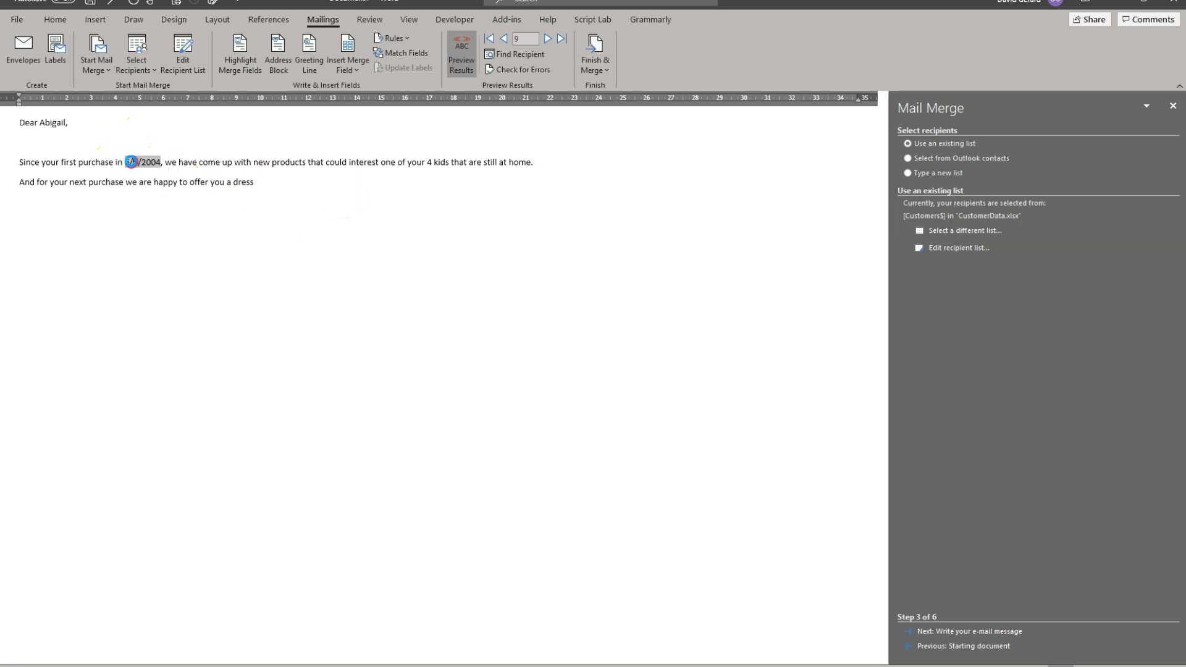
right_click(133, 164)
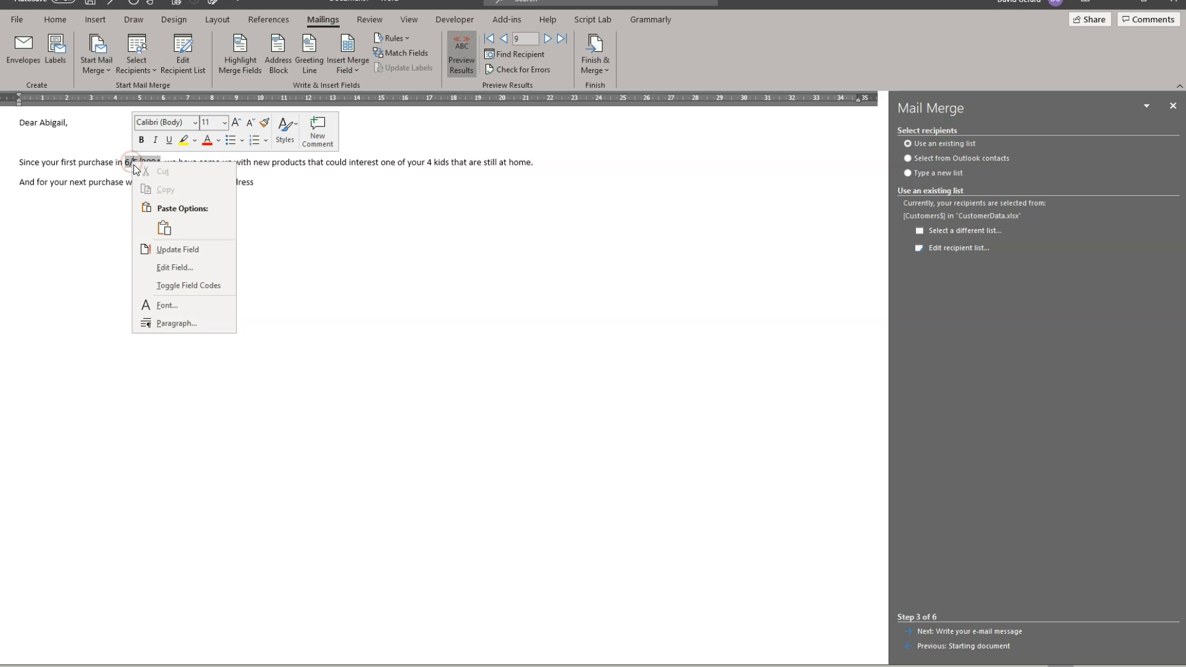
left_click(186, 265)
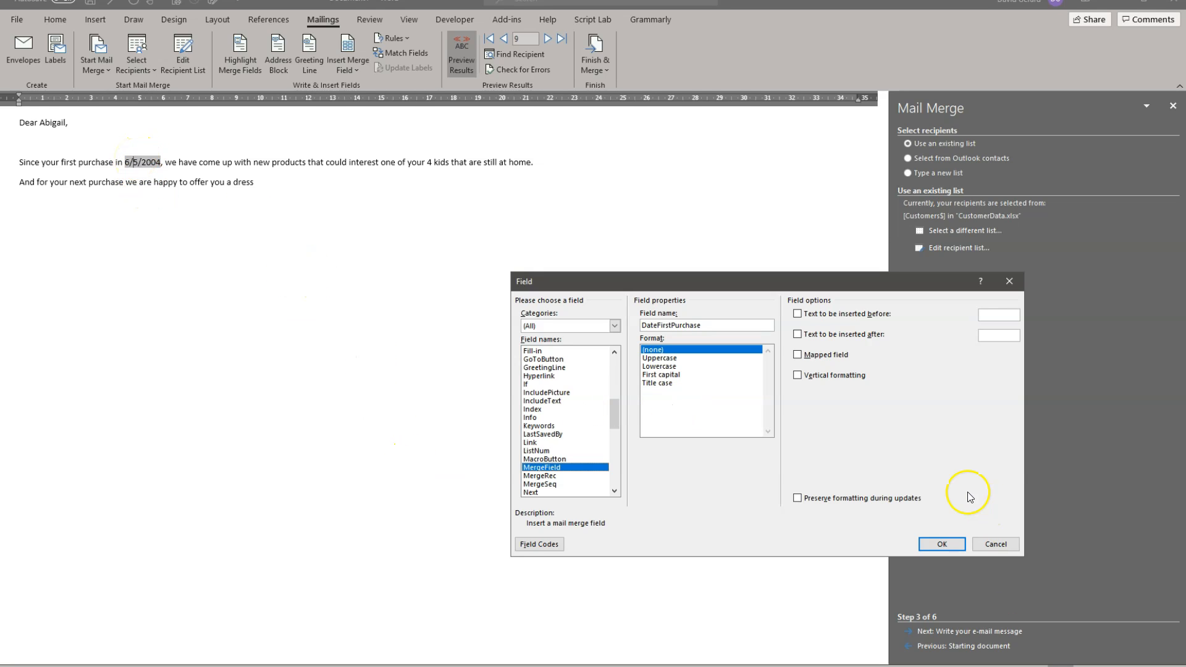
left_click(1001, 545)
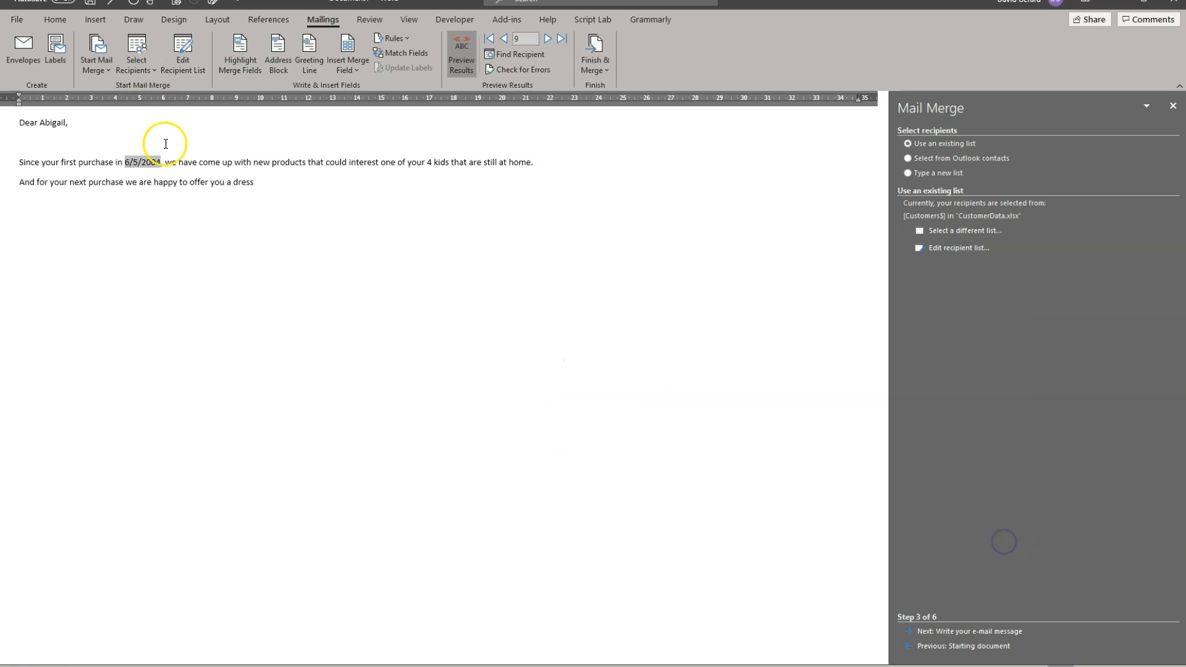
Step: Add the date format switch \@ "MMM d, yyyy" to the DateFirstPurchase field code and update the field
right_click(152, 162)
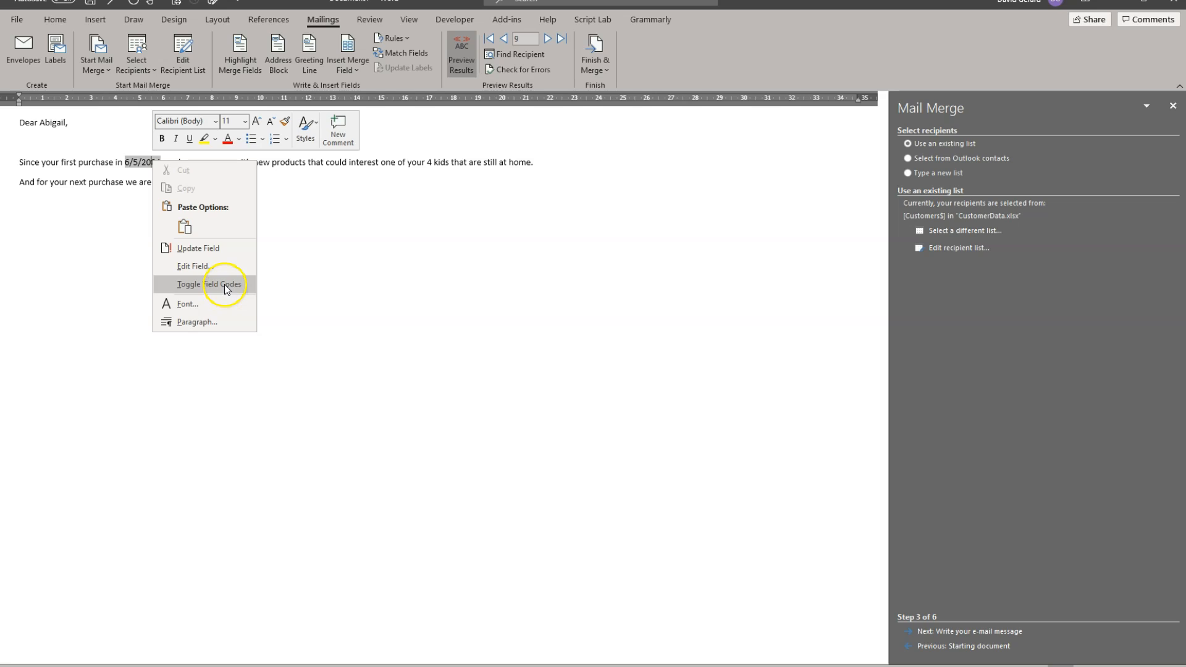
left_click(224, 284)
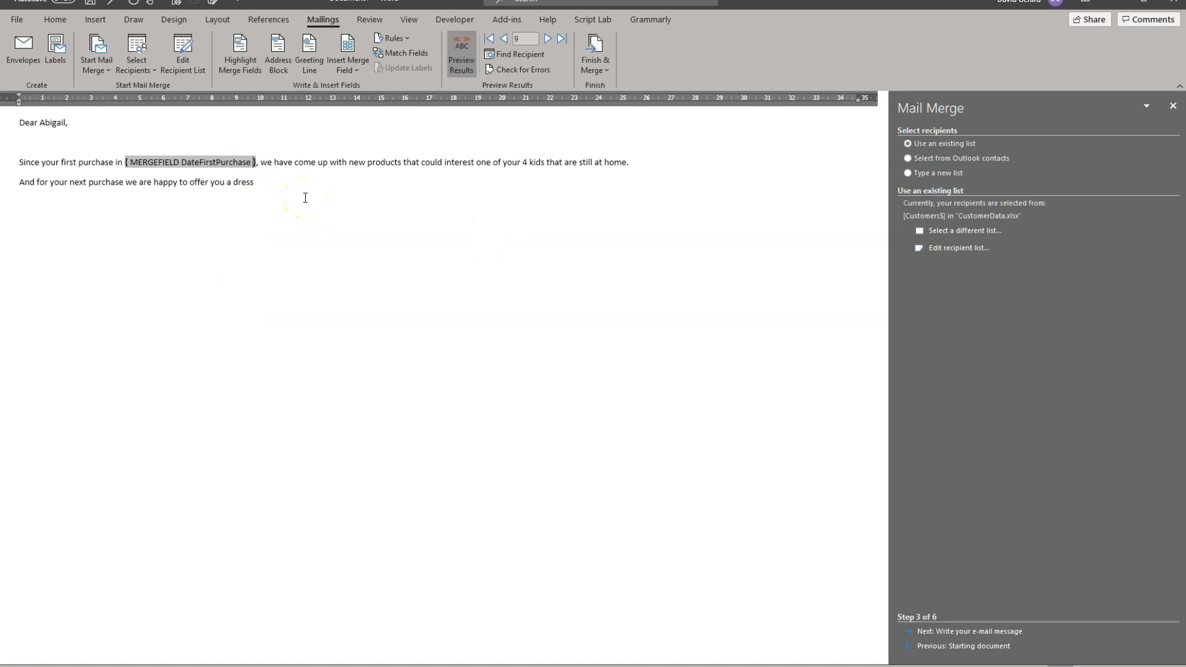
type("\\@")
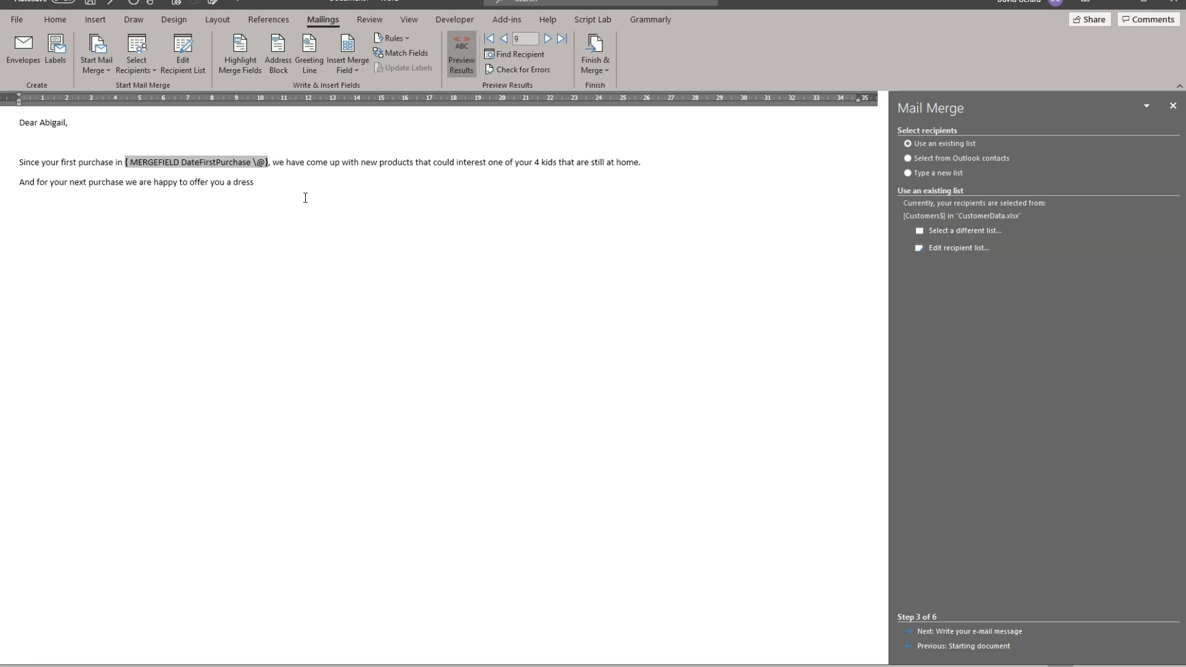
type(" \"")
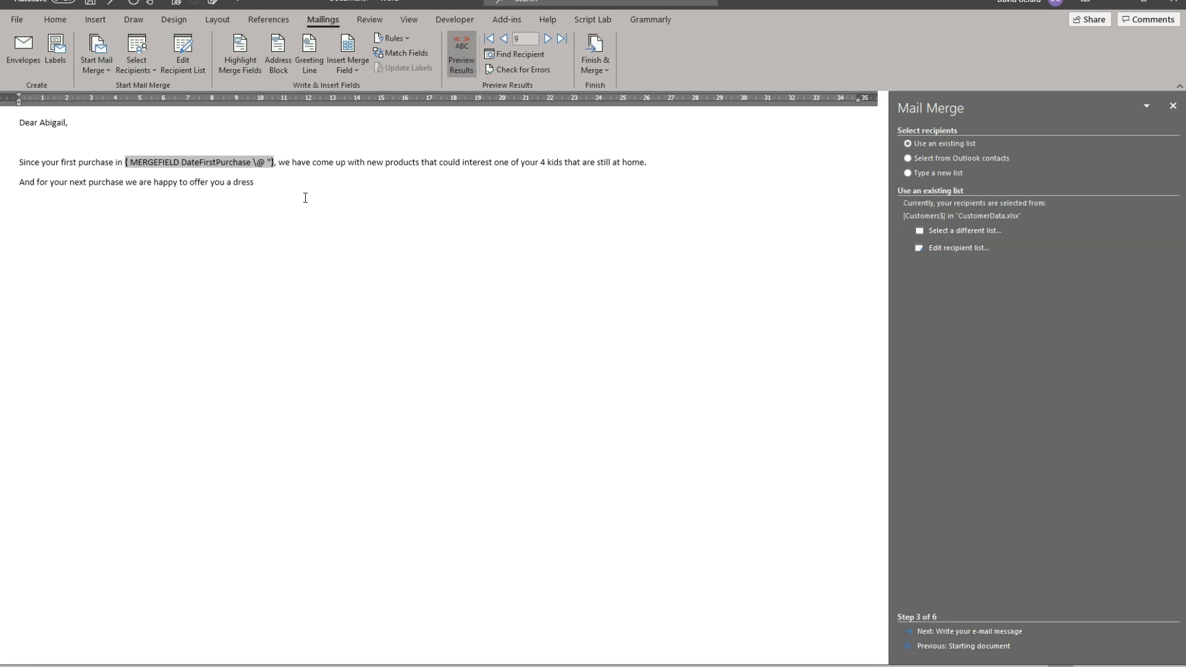
type("MMM d, ")
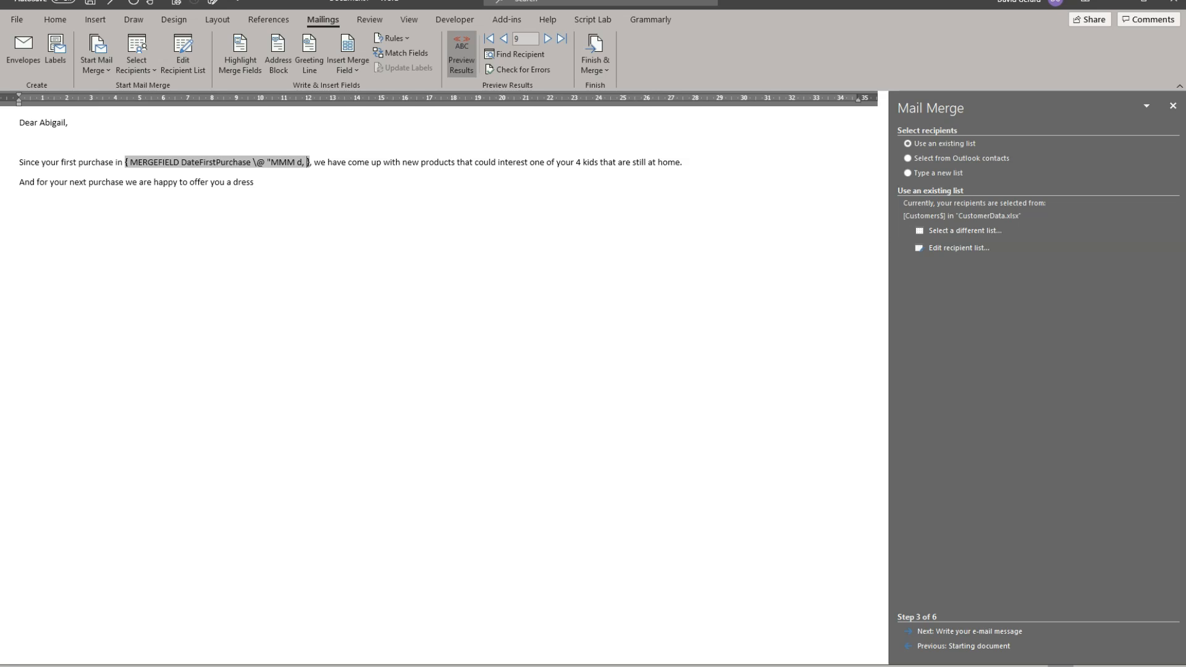
type("yyyy")
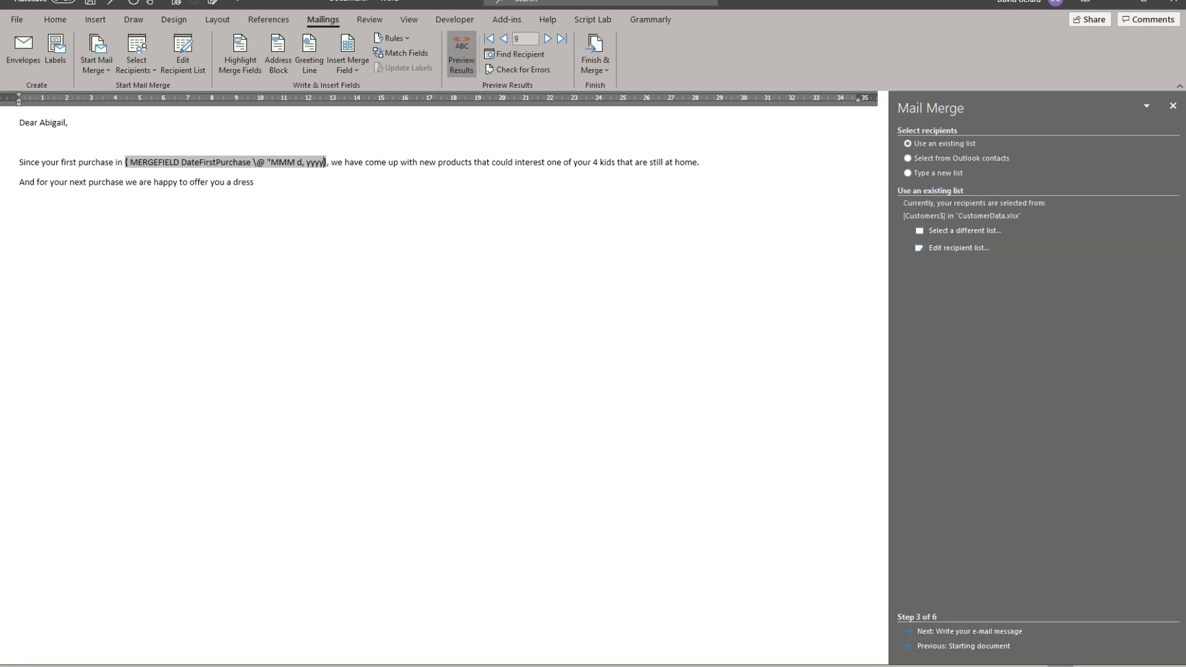
type("\"")
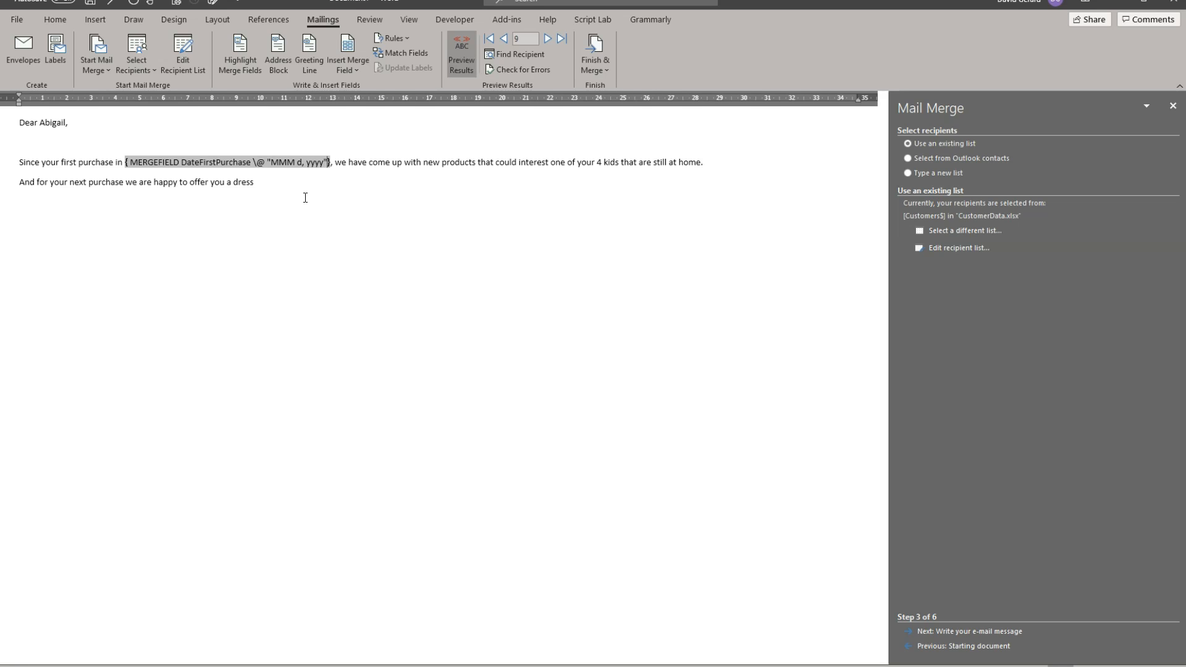
key("F9")
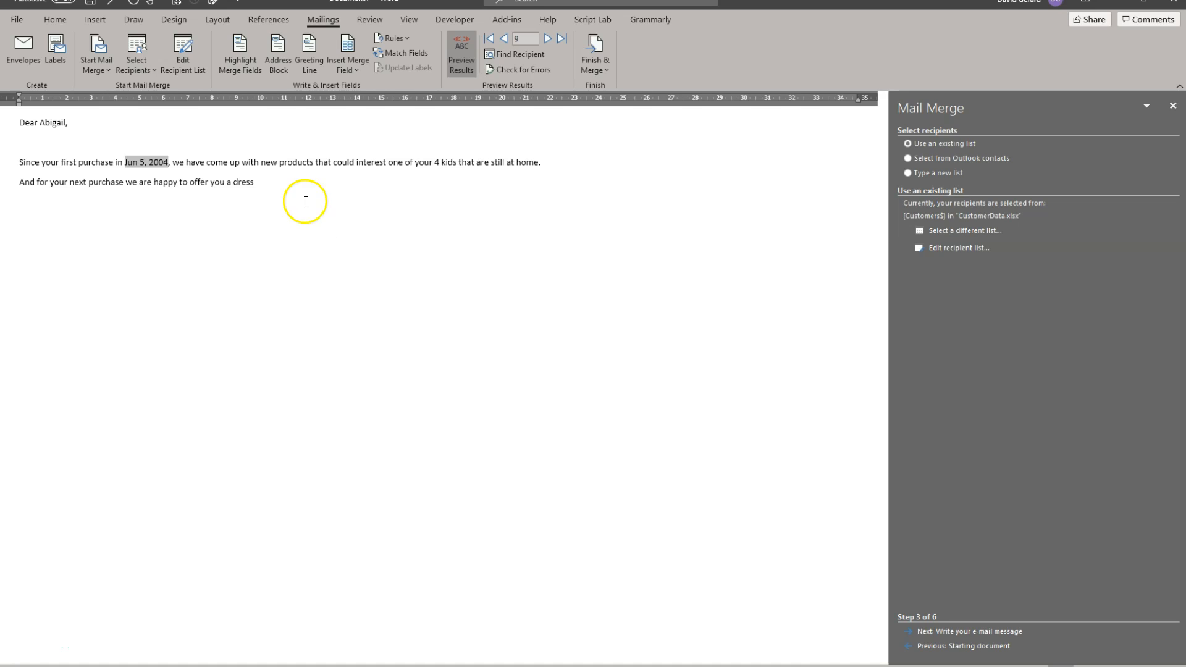
Step: Show the DateFirstPurchase field code again and change the month part of its date format to MMMM
right_click(143, 162)
left_click(220, 285)
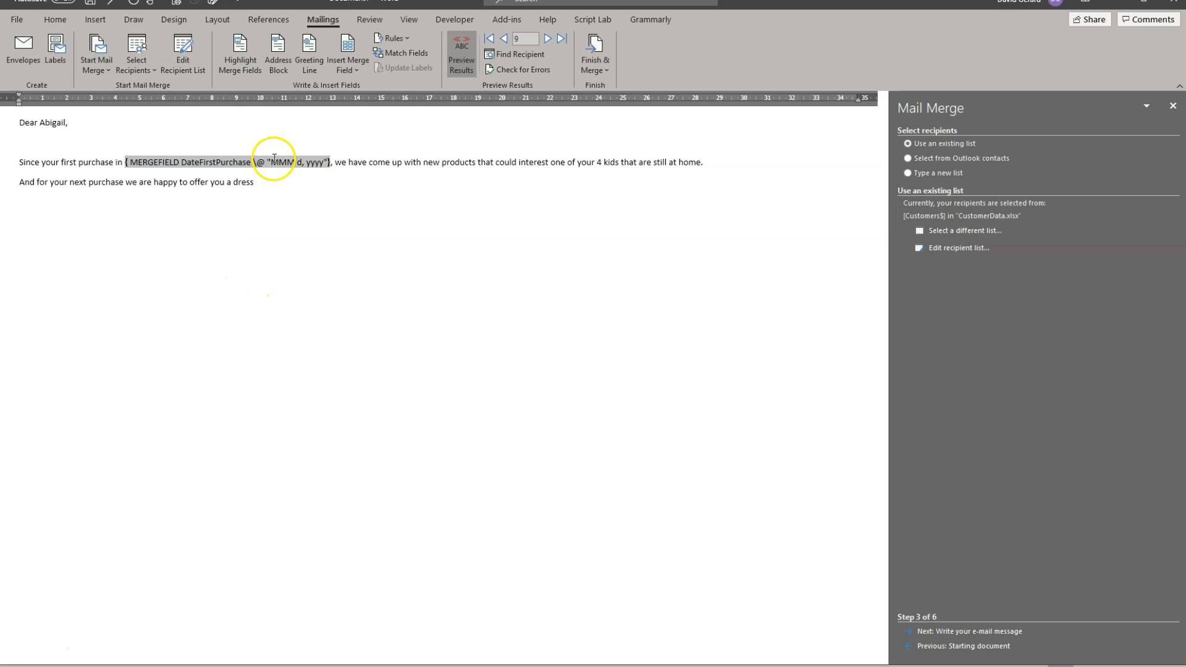
left_click(253, 160)
left_click(258, 160)
left_click_drag(258, 160, 260, 159)
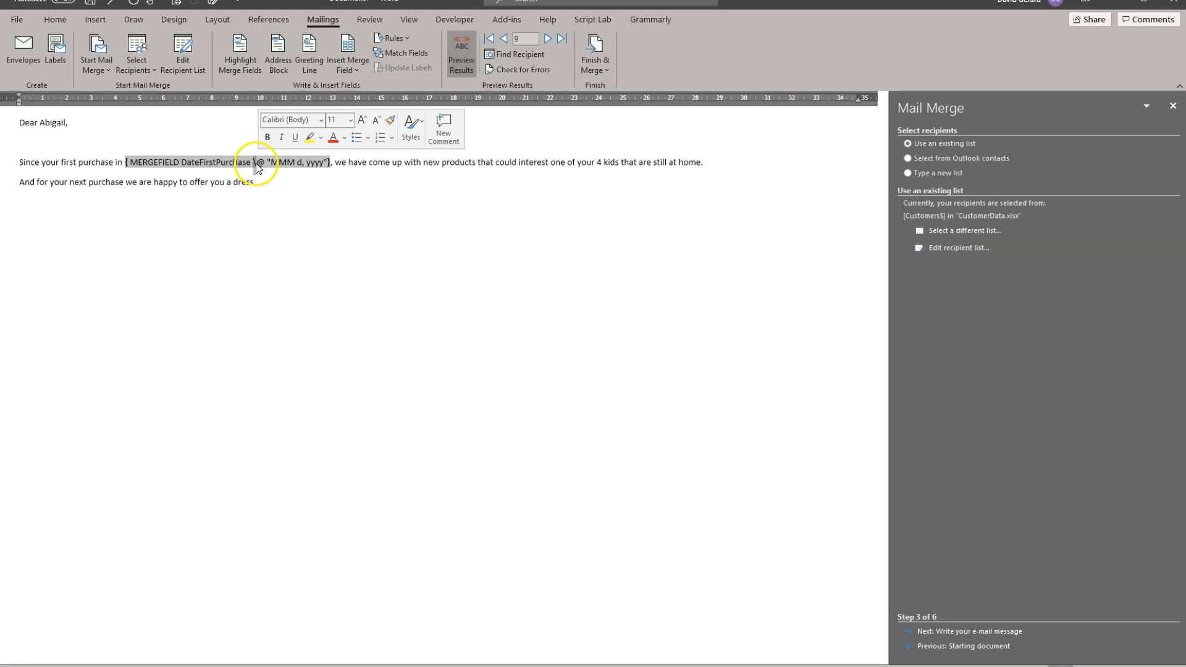
left_click(256, 163)
left_click_drag(257, 163, 267, 164)
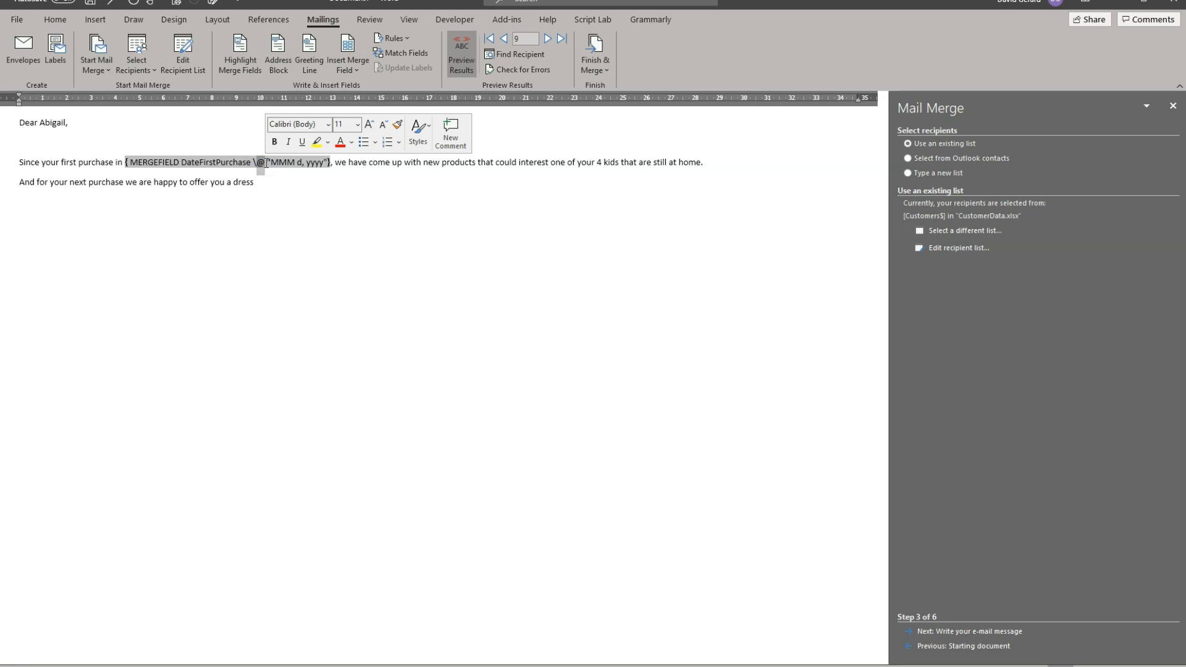
left_click_drag(269, 165, 322, 163)
left_click(273, 162)
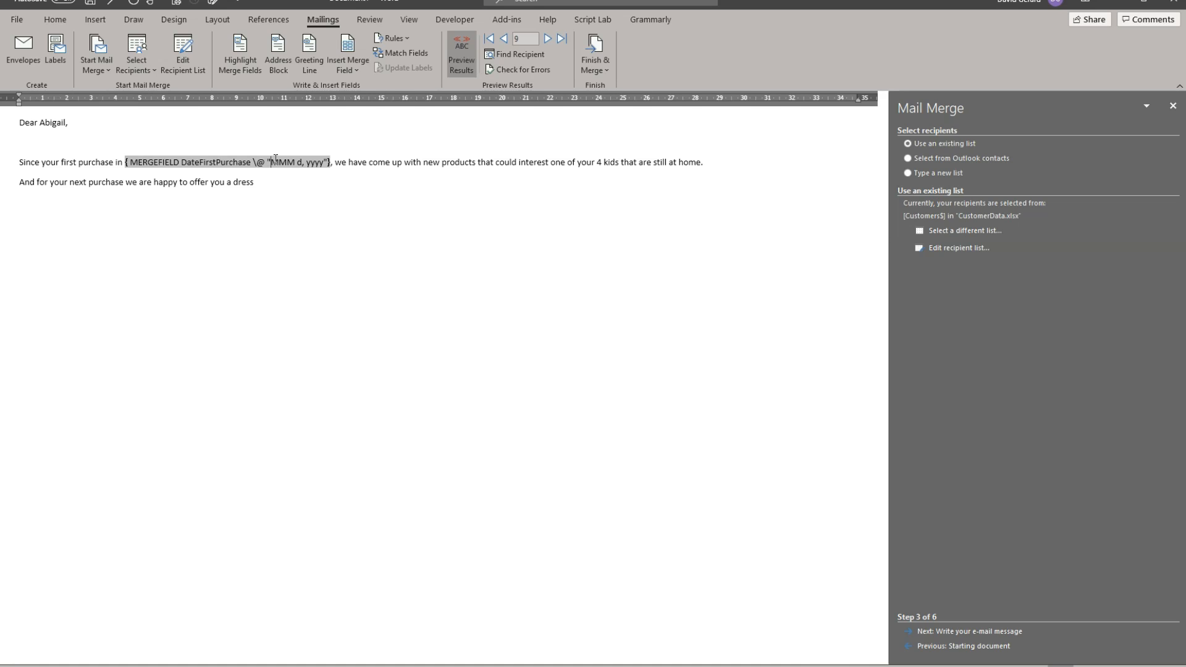
left_click(295, 162)
type("M")
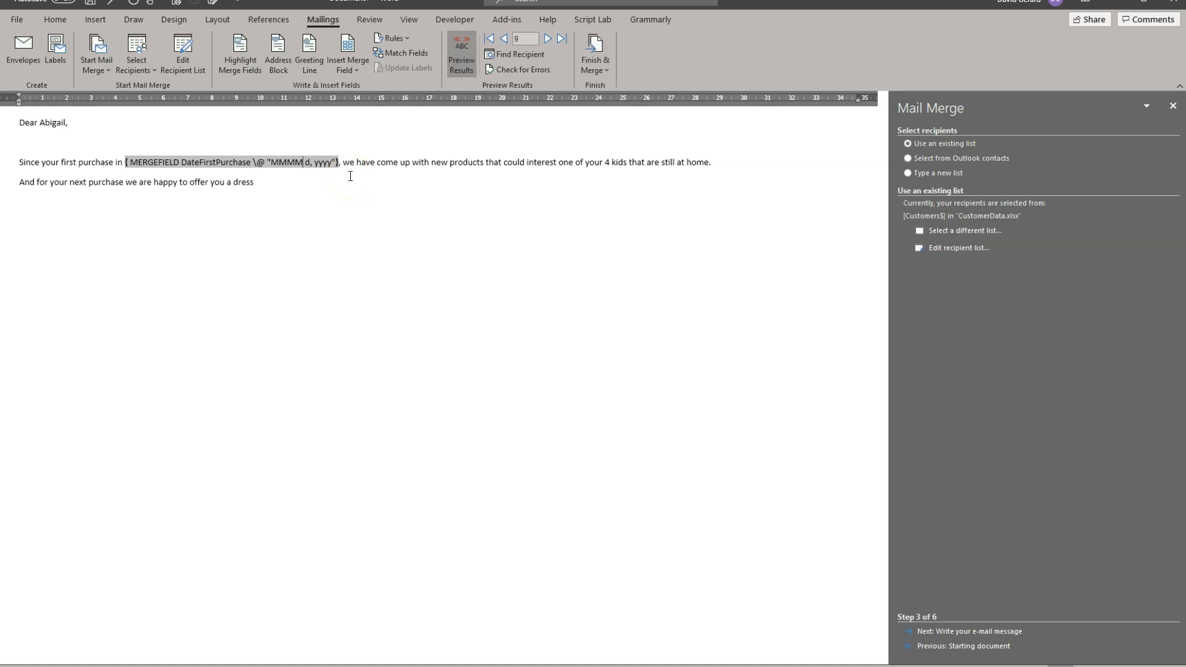
key("ctrl+F9")
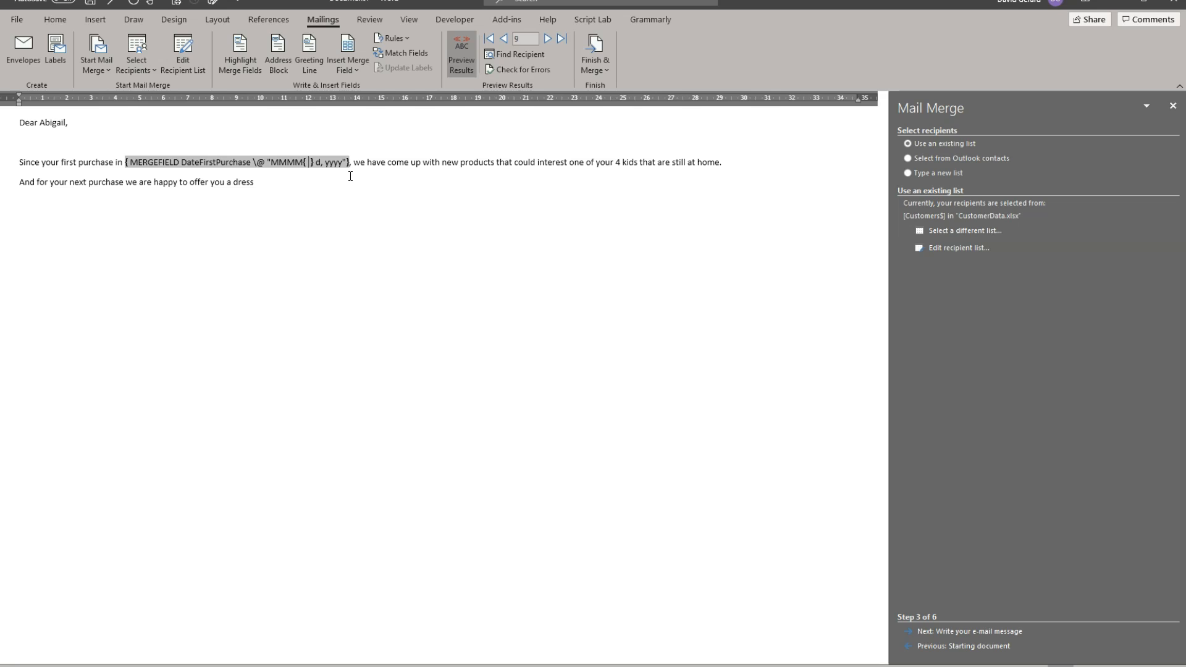
key("ctrl+z")
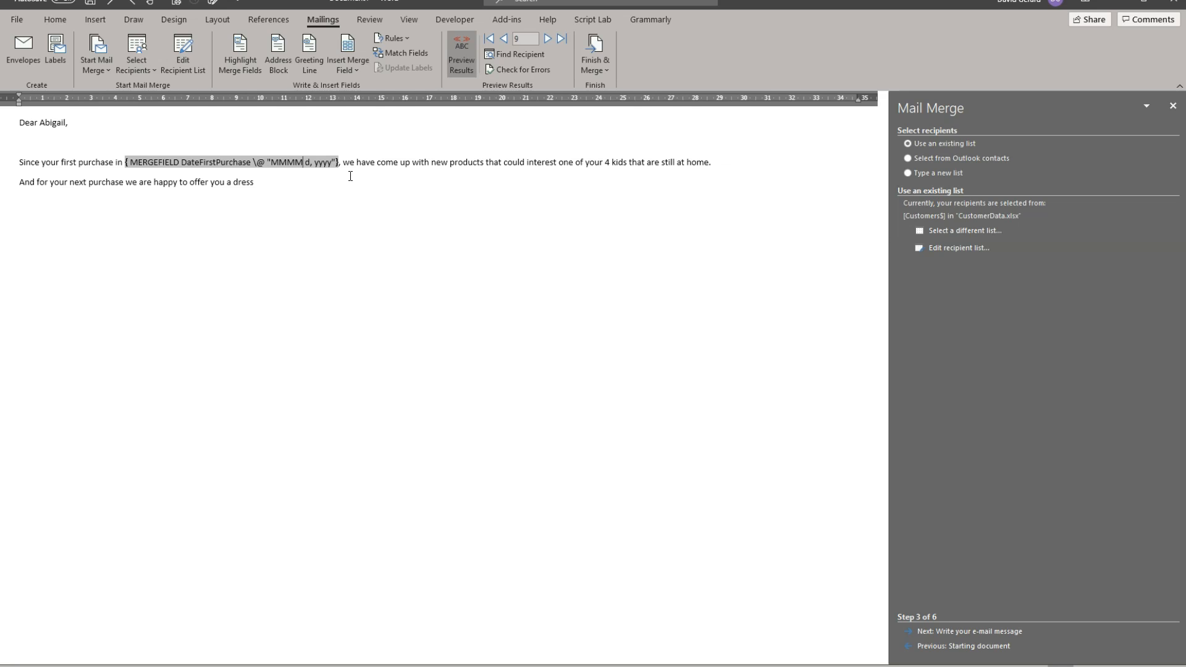
Step: Update the DateFirstPurchase field with its new date format and check the field codes throughout the message before restoring the results
key("F9")
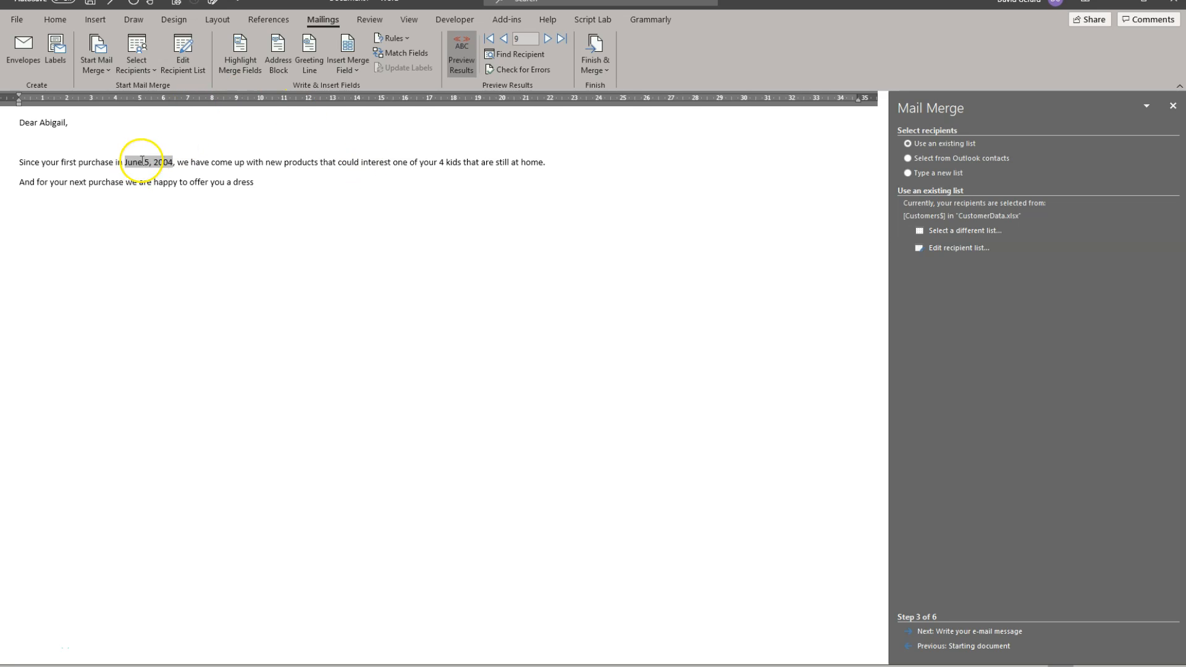
right_click(147, 160)
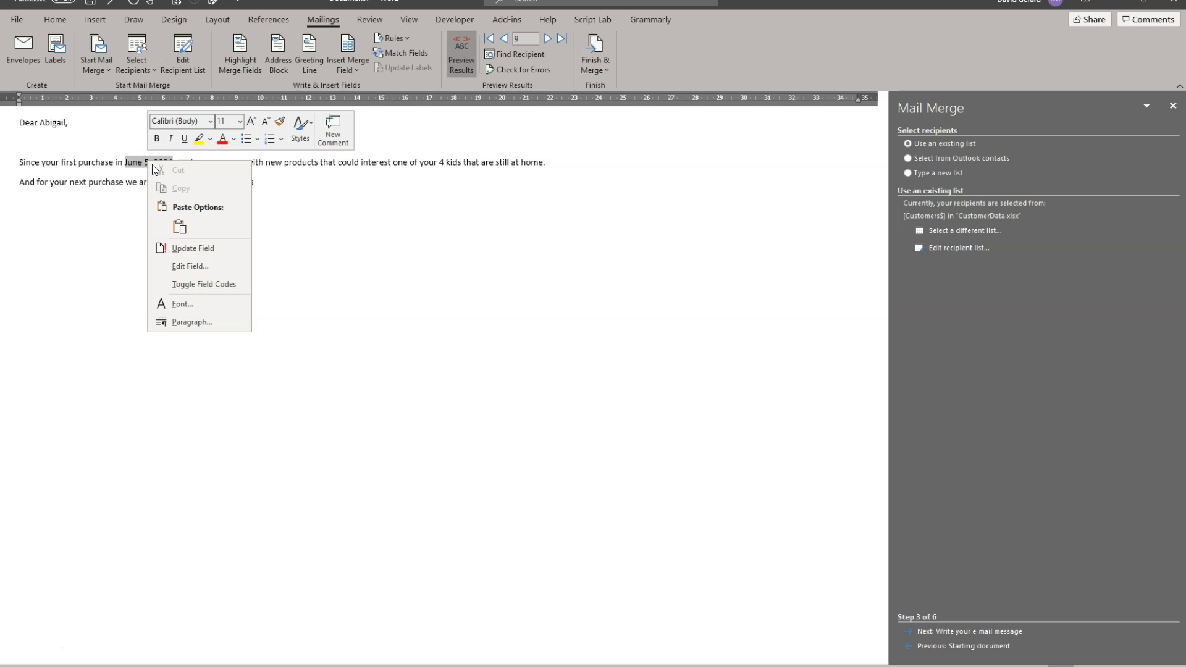
left_click(198, 285)
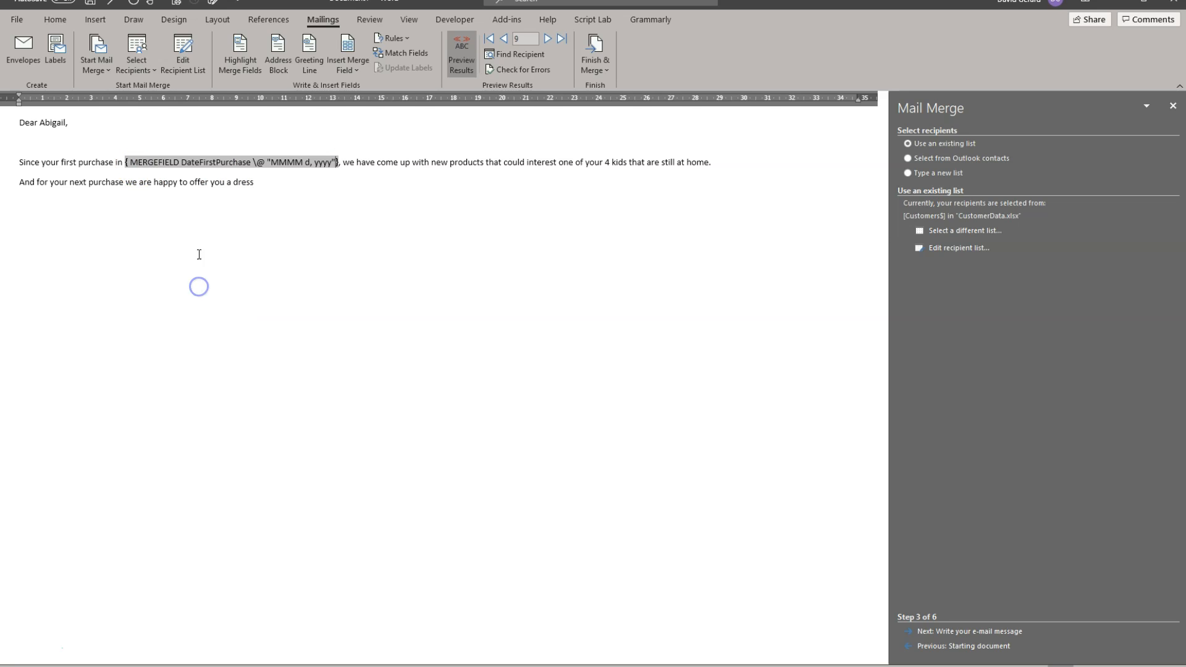
key("alt+F9")
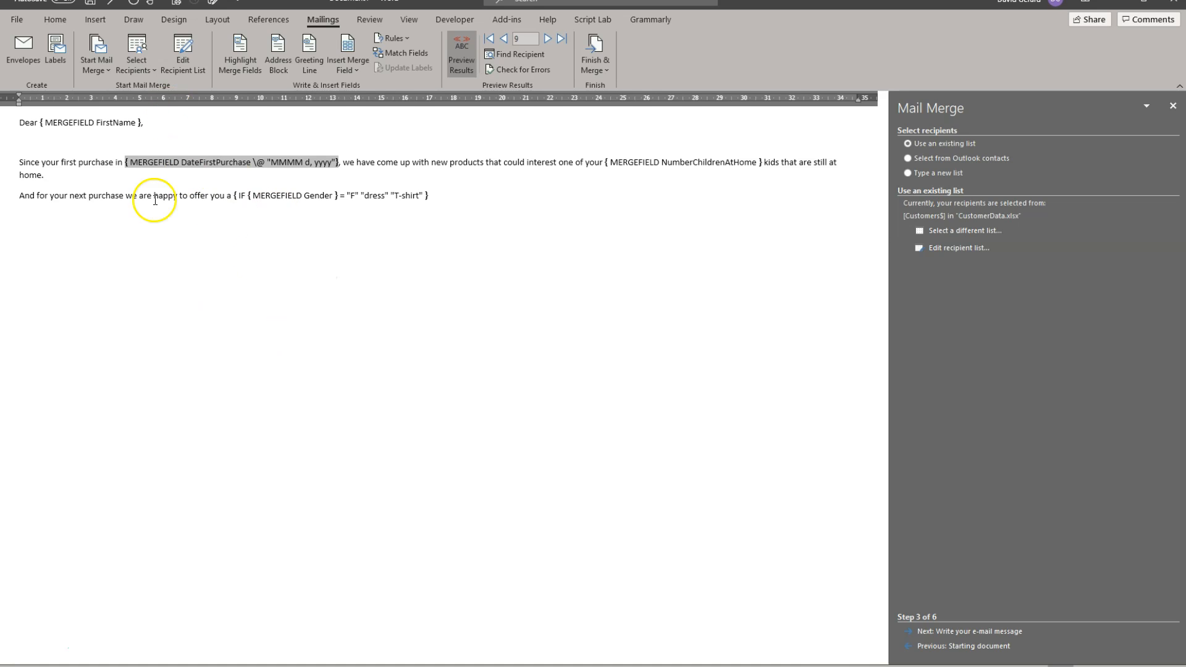
key("alt+F9")
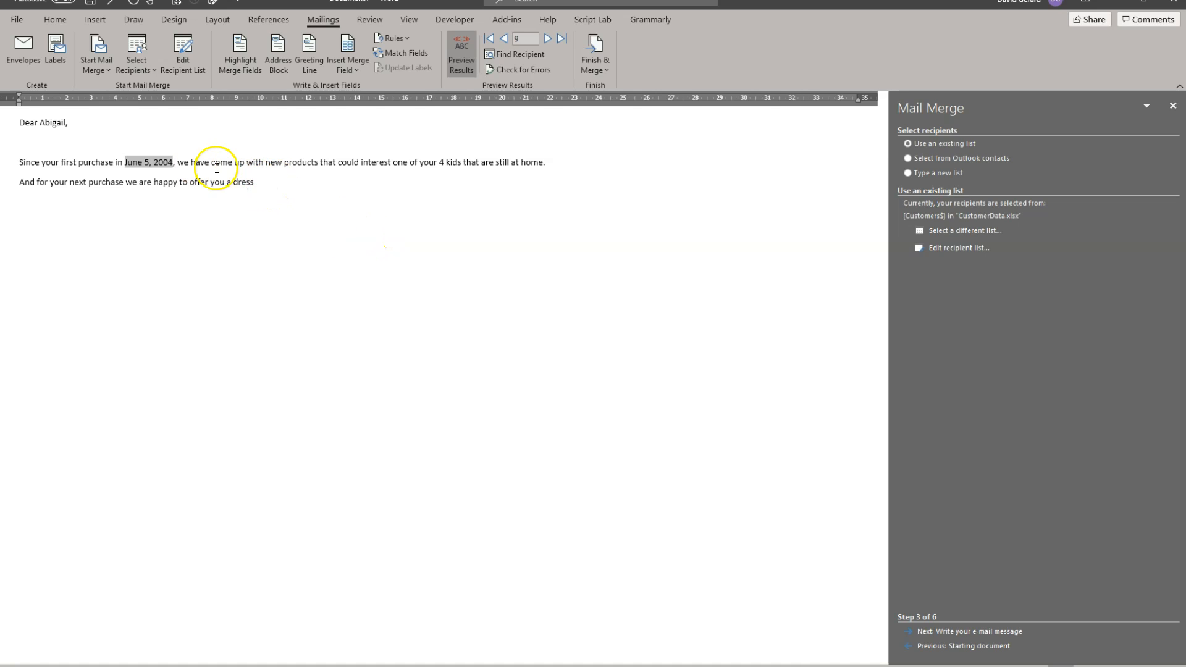
Step: View the merge's error-checking and reporting options and close them without running a check
left_click(550, 72)
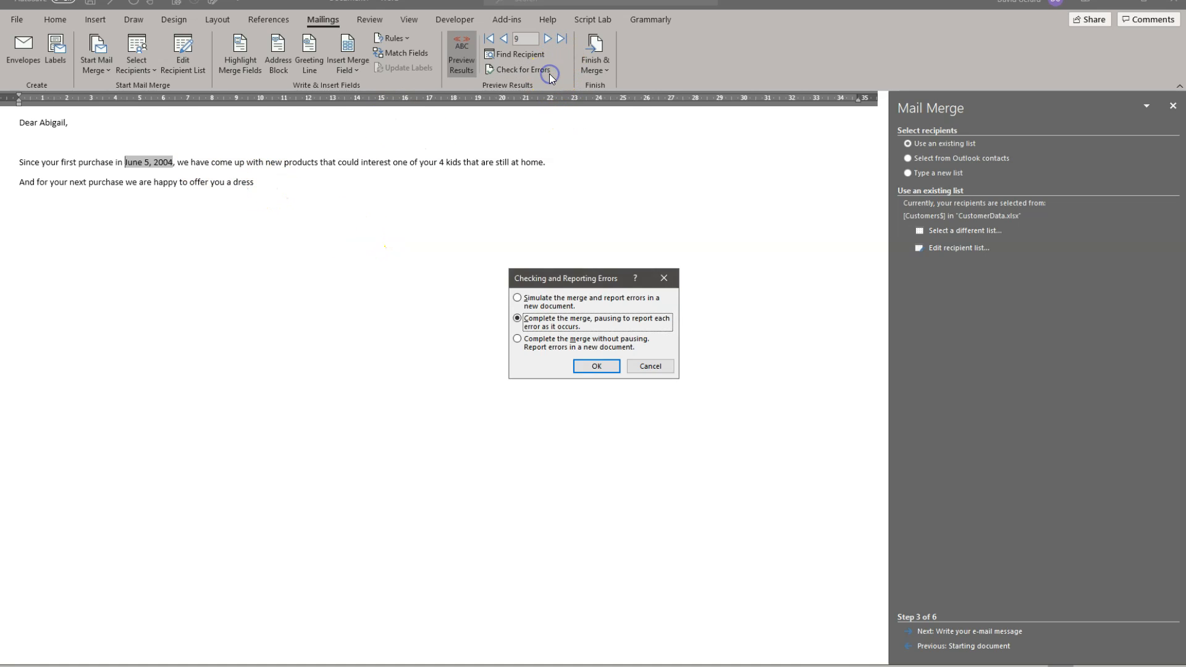
left_click(666, 277)
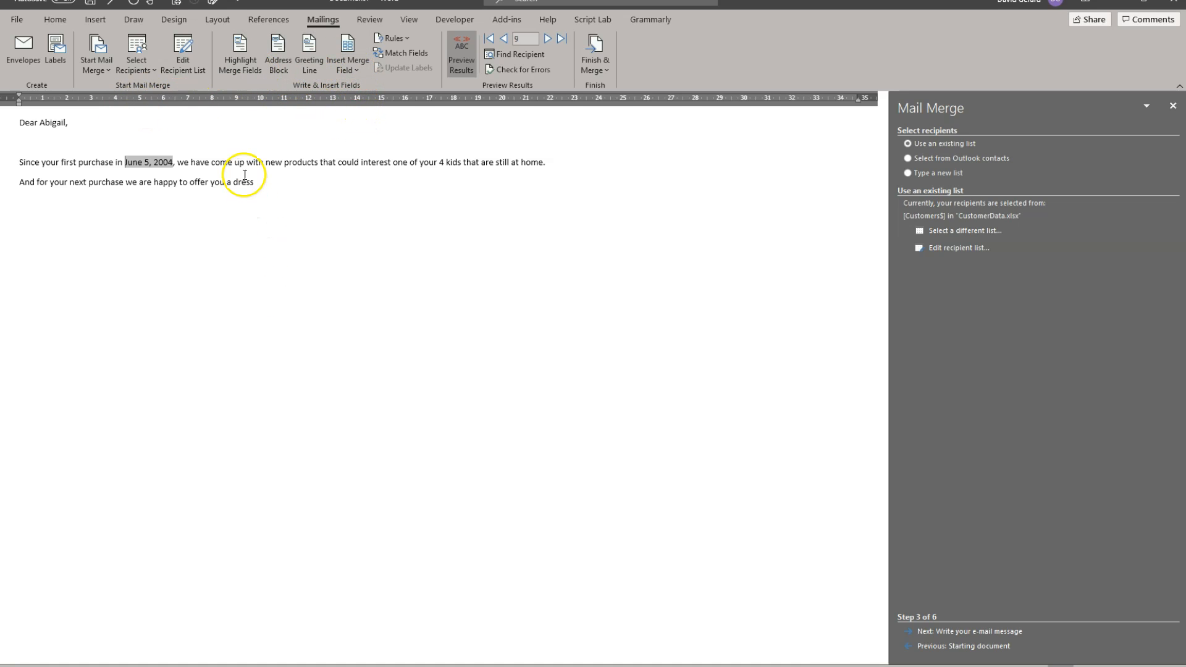
Step: Turn off the results preview and examine the FirstName, DateFirstPurchase and NumberChildrenAtHome merge fields in the message
left_click_drag(271, 184, 13, 122)
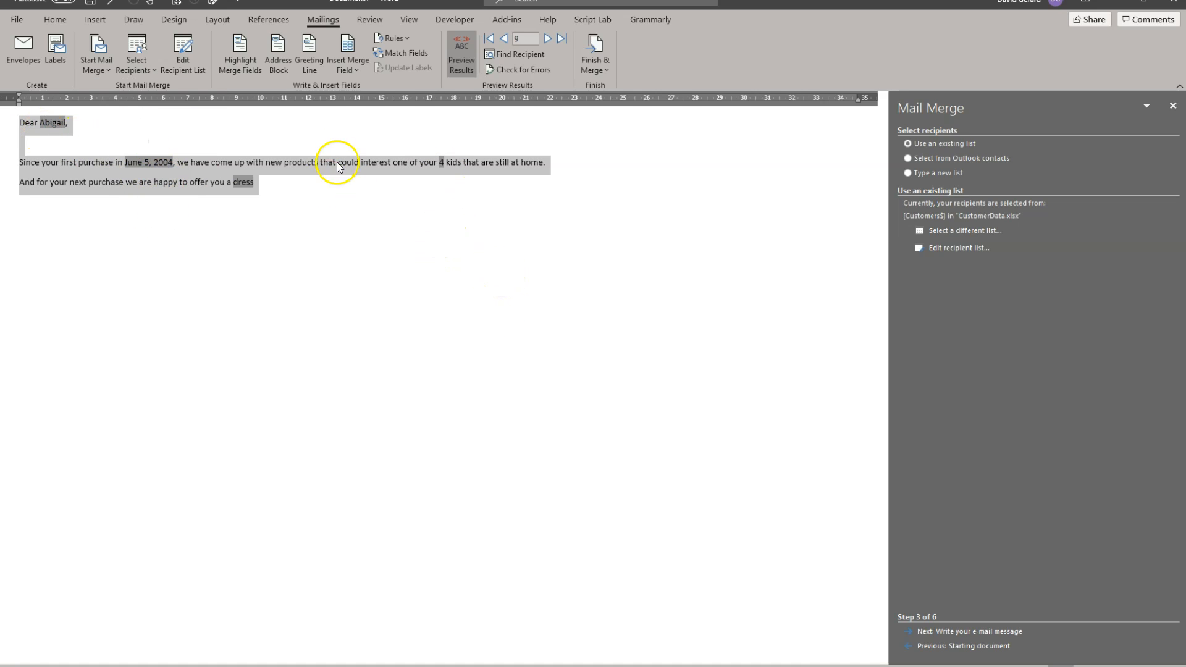
left_click(462, 62)
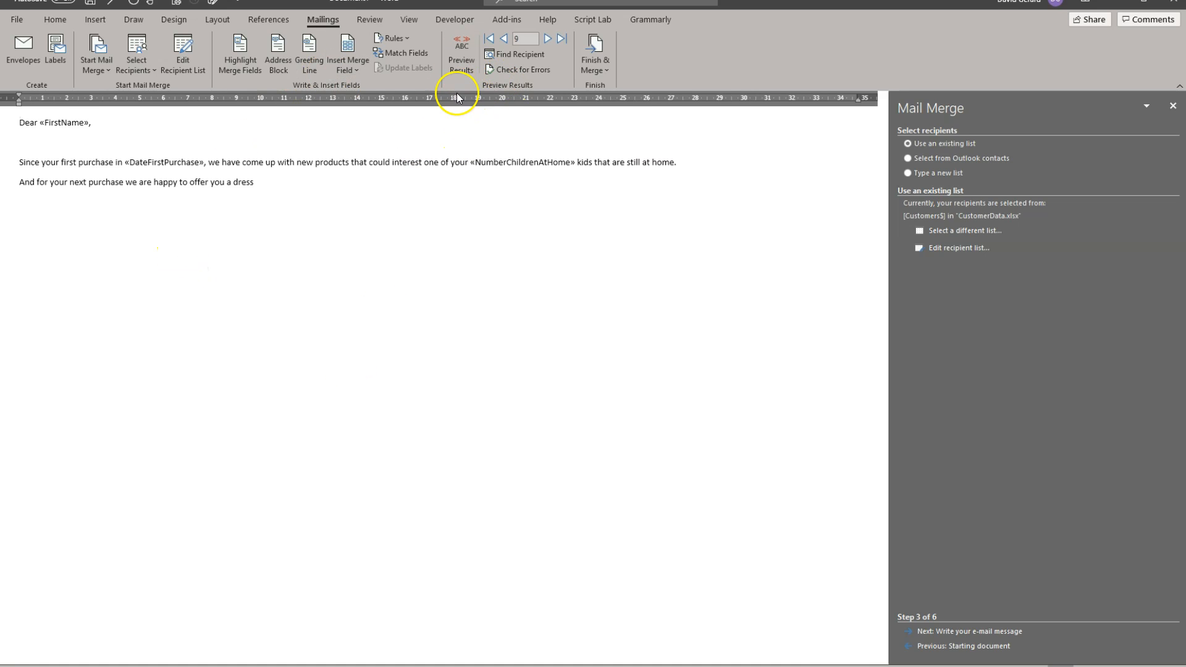
left_click(129, 160)
left_click(65, 122)
left_click(195, 162)
left_click(519, 162)
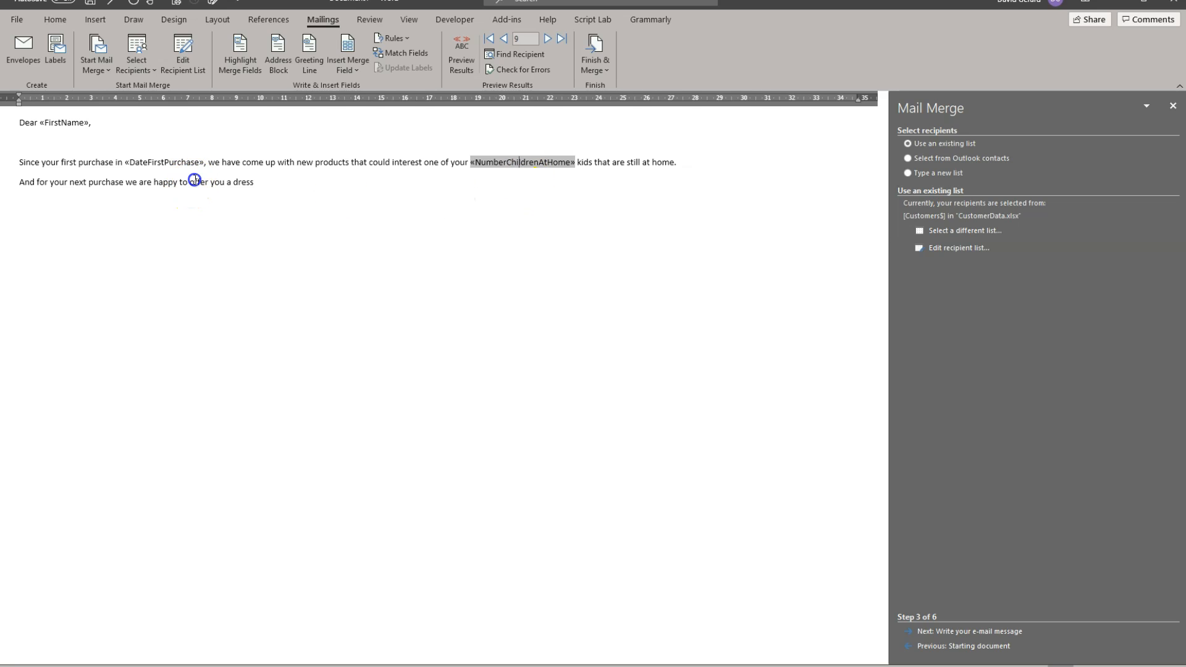
left_click(163, 182)
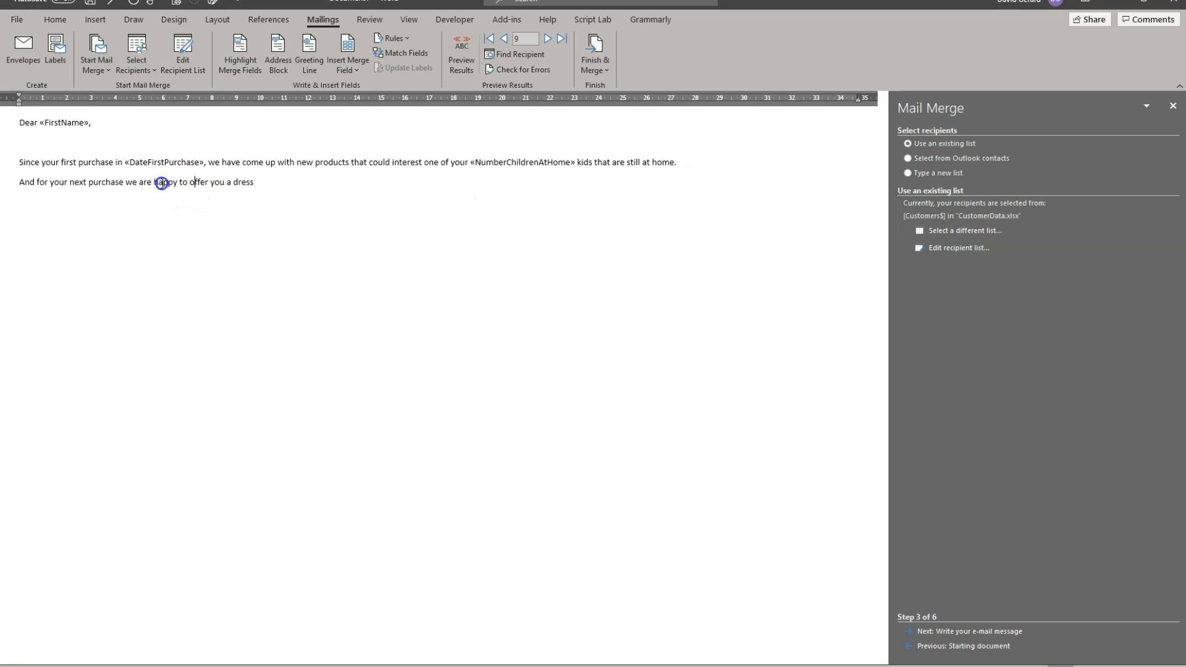
Step: Show the field code of the gender rule to review its condition and return to its result
double_click(243, 183)
right_click(243, 183)
left_click(310, 302)
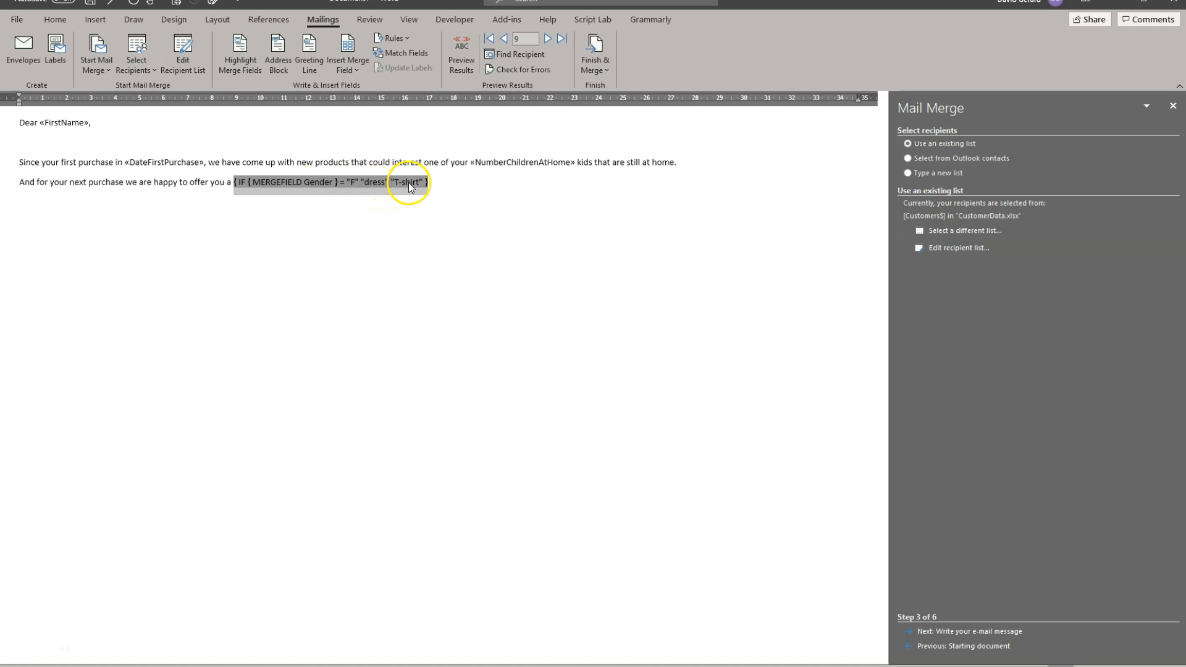
key("shift+F9")
left_click(347, 184)
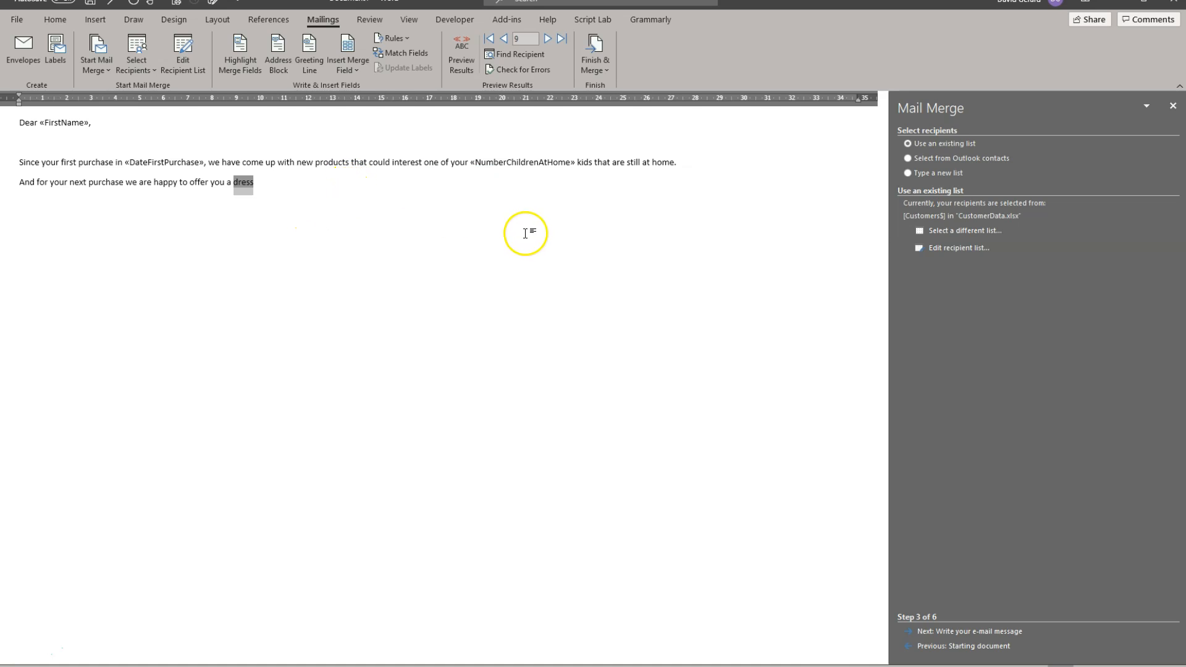
Step: Add the closing "Greetings from the Pearl of Africa" below the offer sentence, with the sender's first name on the line under it
left_click(272, 184)
key("Return")
key("Return")
type("Grea")
type("ting ")
type(" from the Pe")
type("arl of Afr")
type("ica")
type("David")
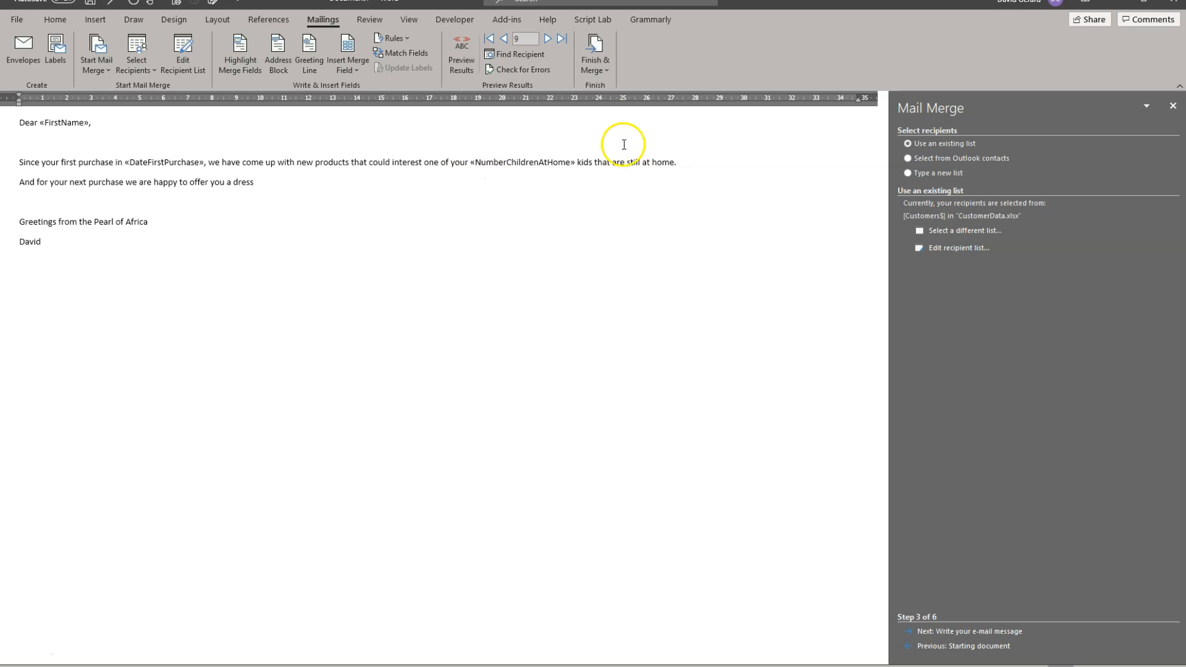
Step: Start finishing the merge as e-mail messages and choose Title as the field for the To address
left_click(596, 67)
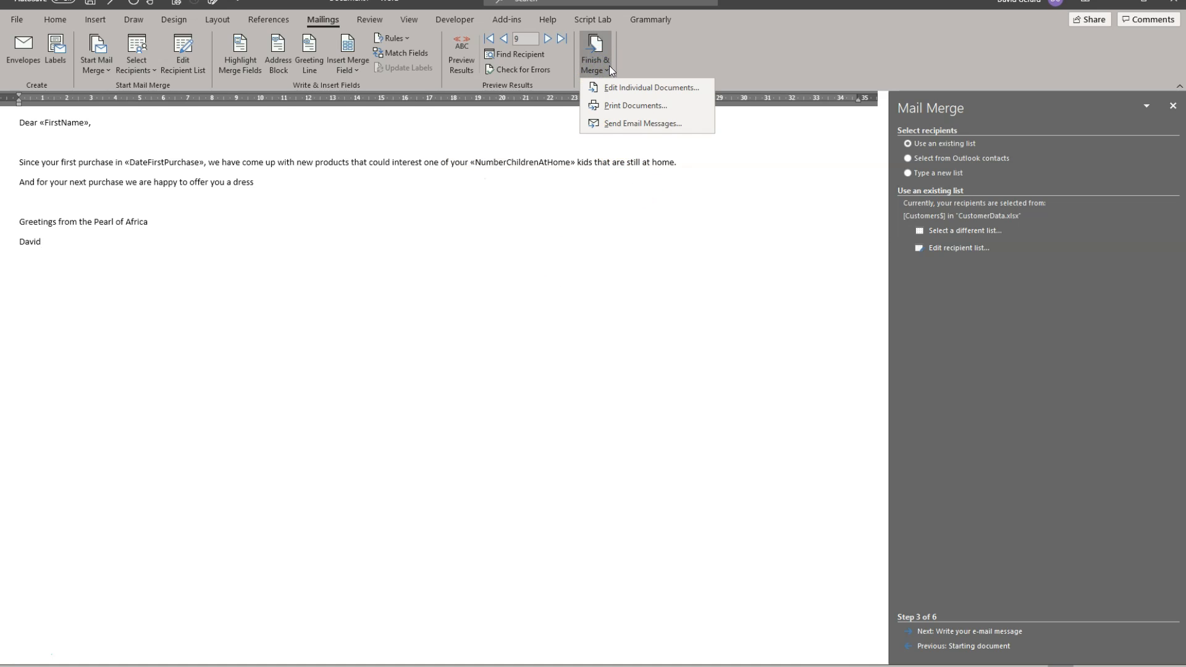
left_click(660, 124)
left_click_drag(587, 248, 485, 187)
left_click(573, 210)
scroll(494, 253, "down", 3)
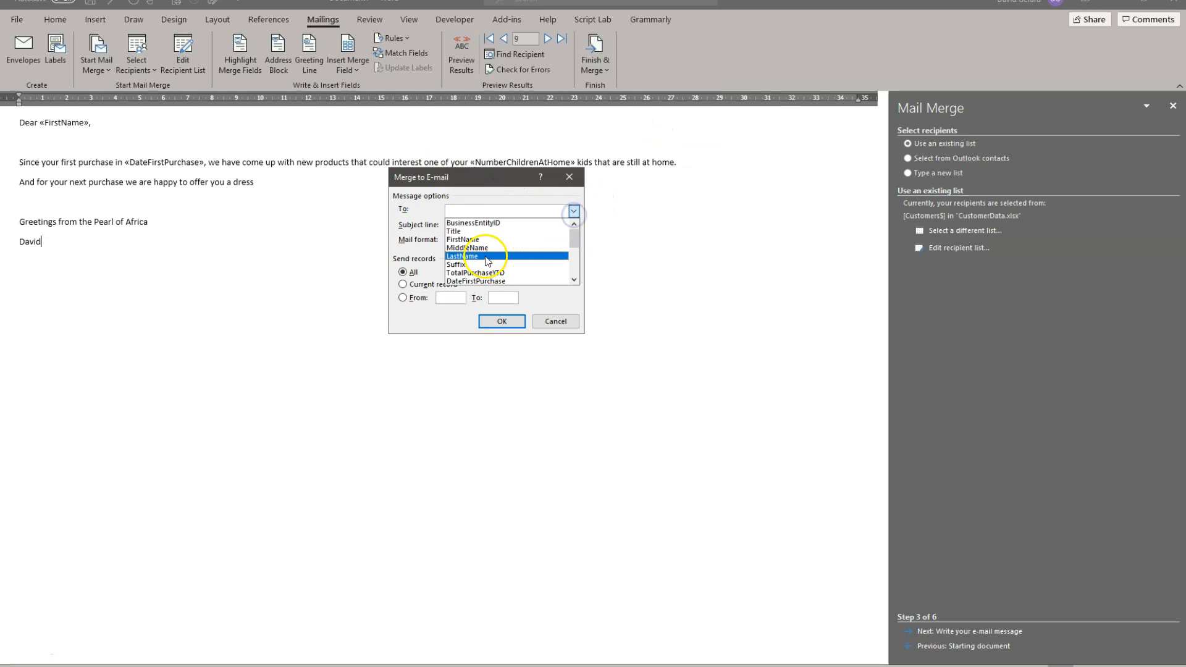
scroll(491, 257, "up", 2)
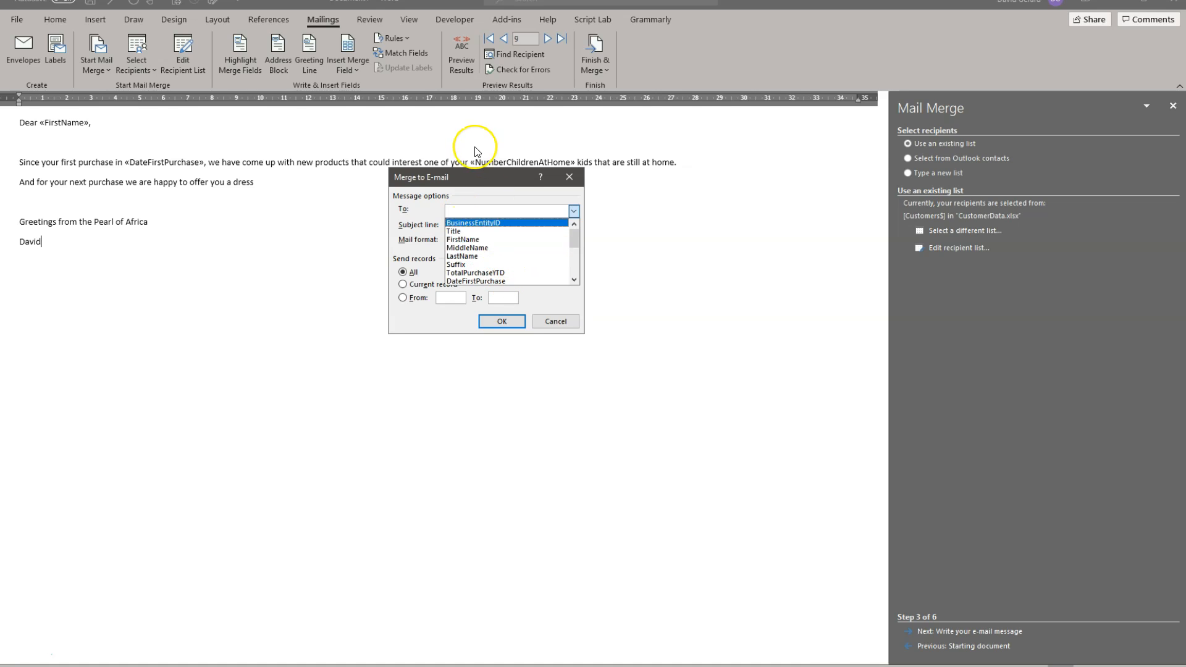
left_click(508, 233)
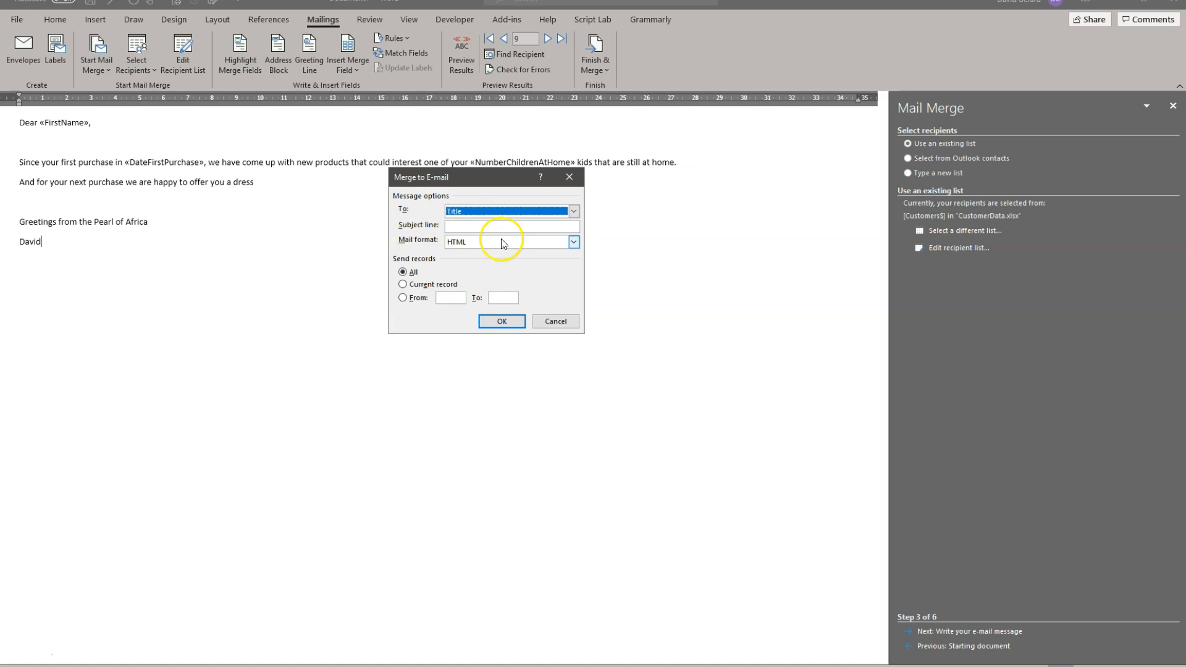
Step: Enter "New offer for this month" as the subject line, choose HTML as the mail format and cancel the merge to e-mail
left_click(498, 229)
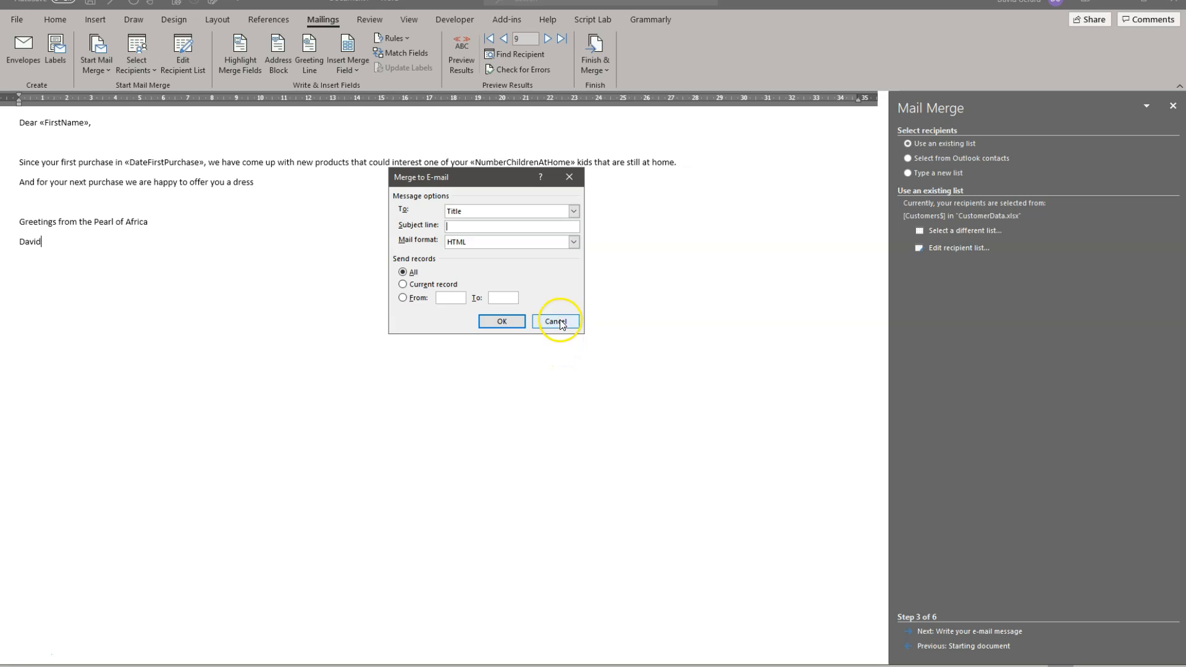
type("New offer for this month")
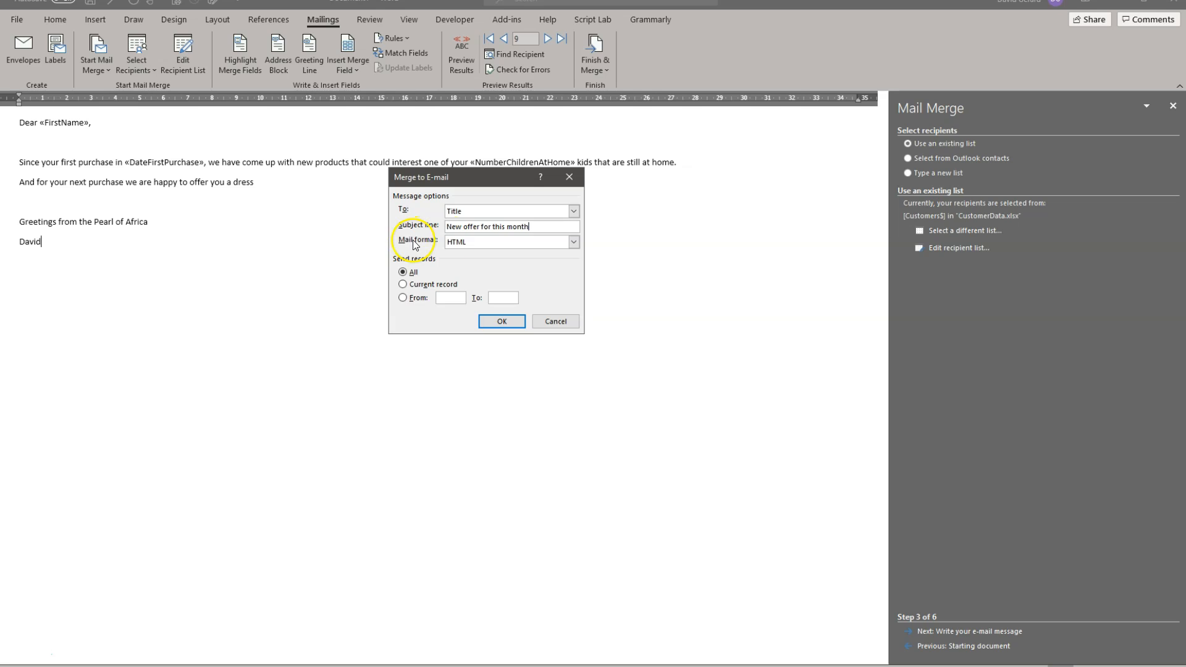
left_click(507, 242)
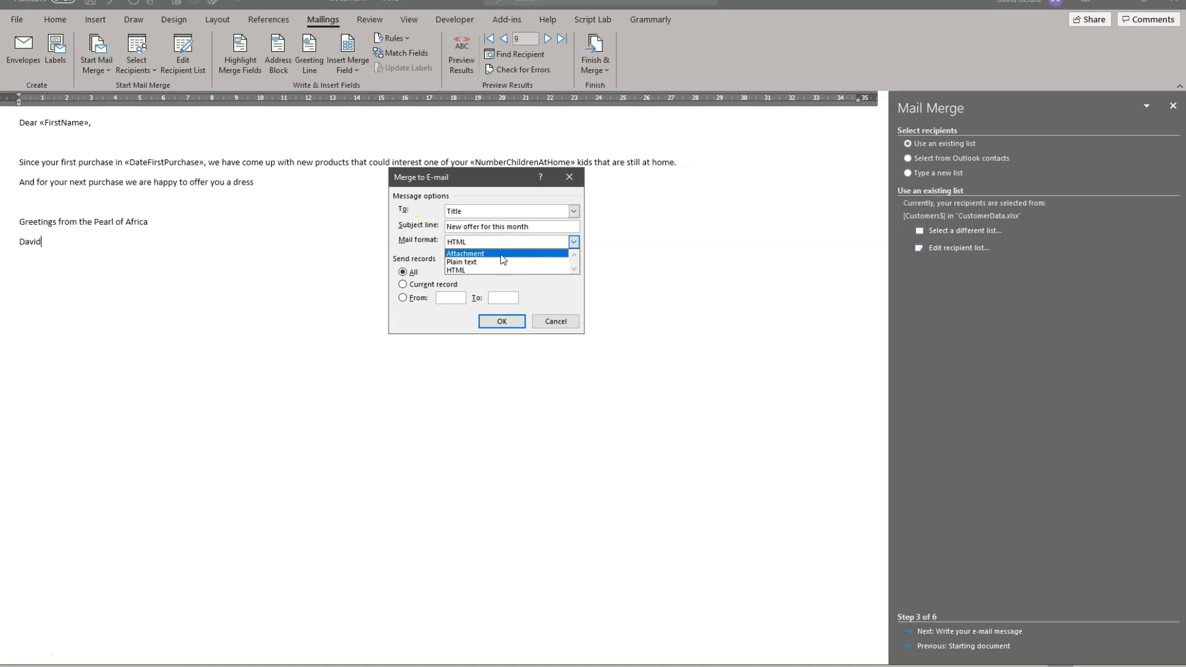
left_click(563, 300)
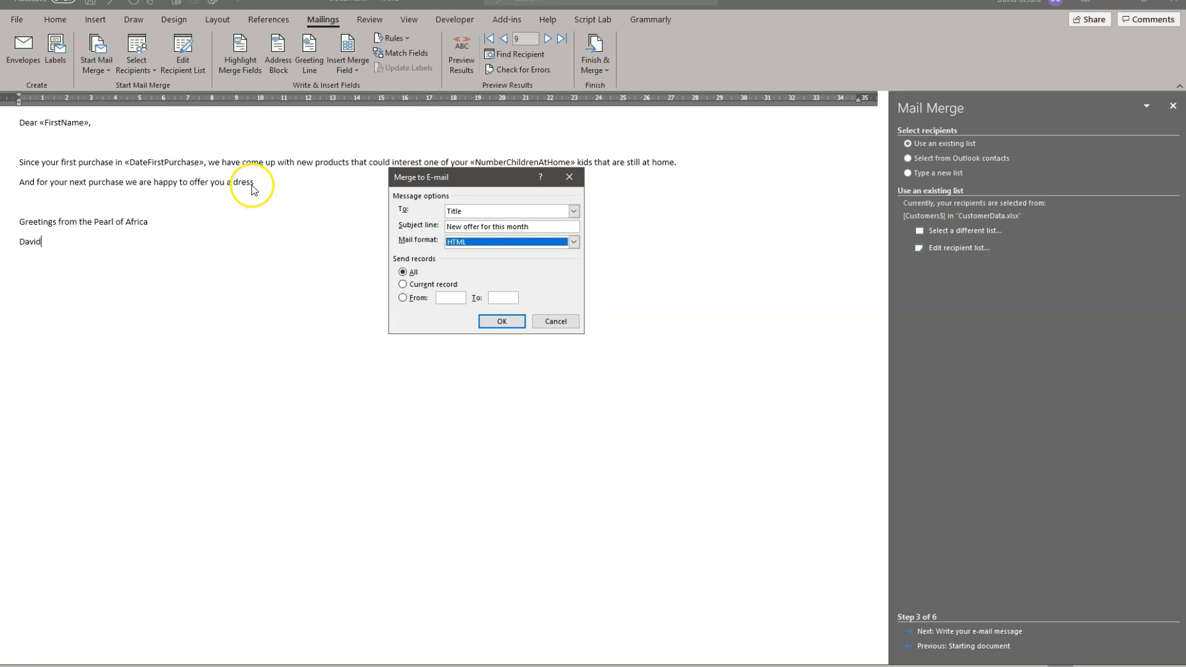
left_click(565, 323)
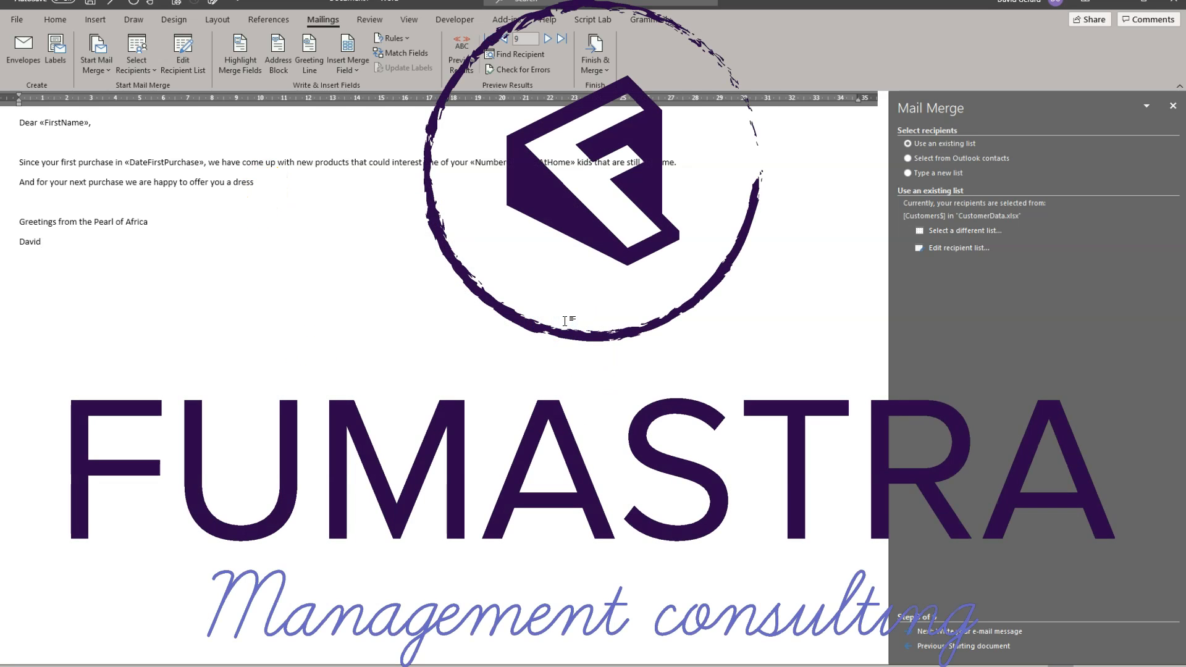